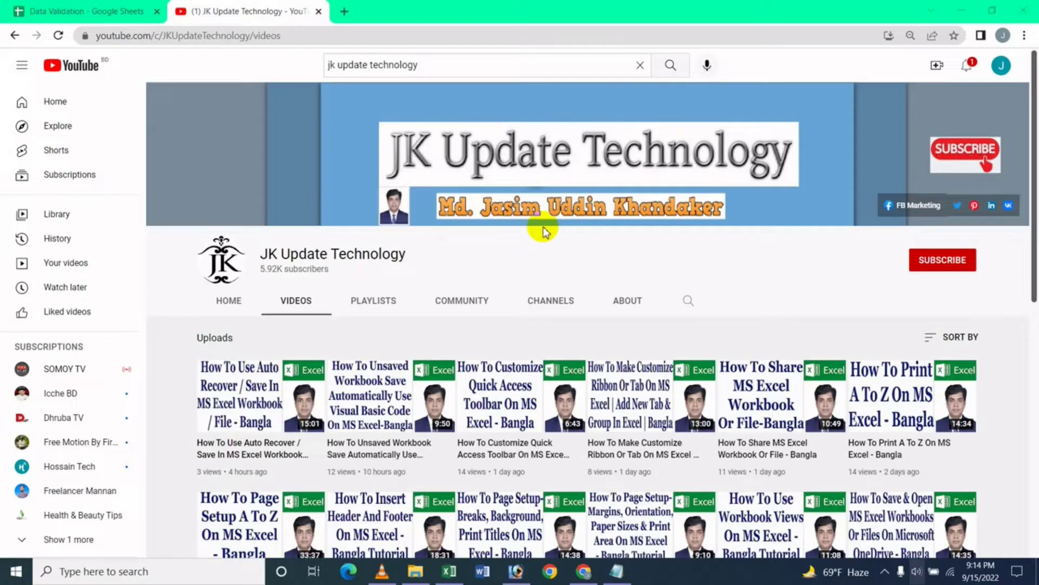
# Switch from the YouTube channel page to the blank Excel workbook Book1.
pyautogui.click(449, 571)
# Select cell G8, then open the General page of Excel Options from the FILE view.
pyautogui.click(277, 260)
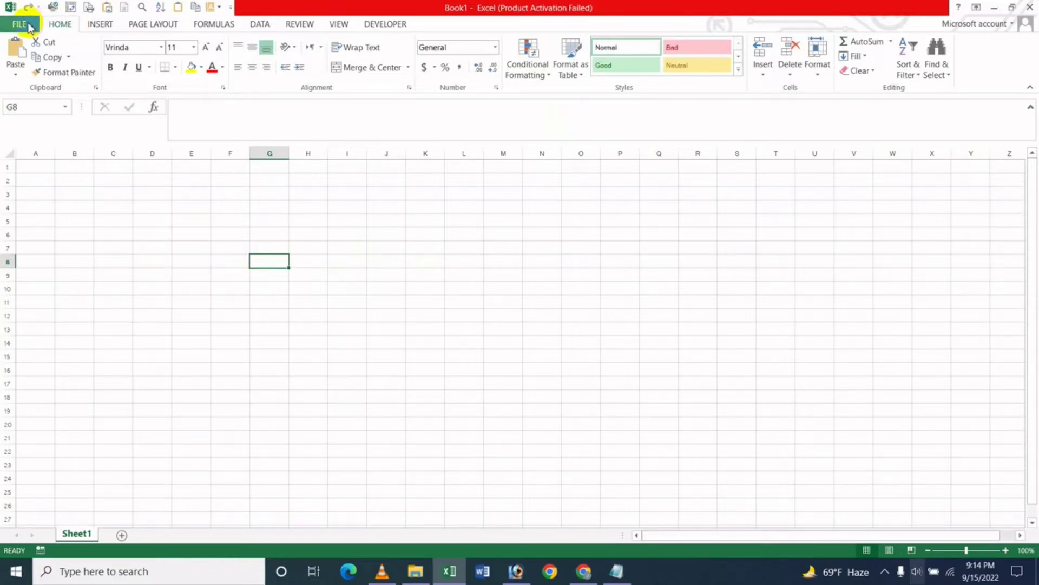
pyautogui.click(22, 24)
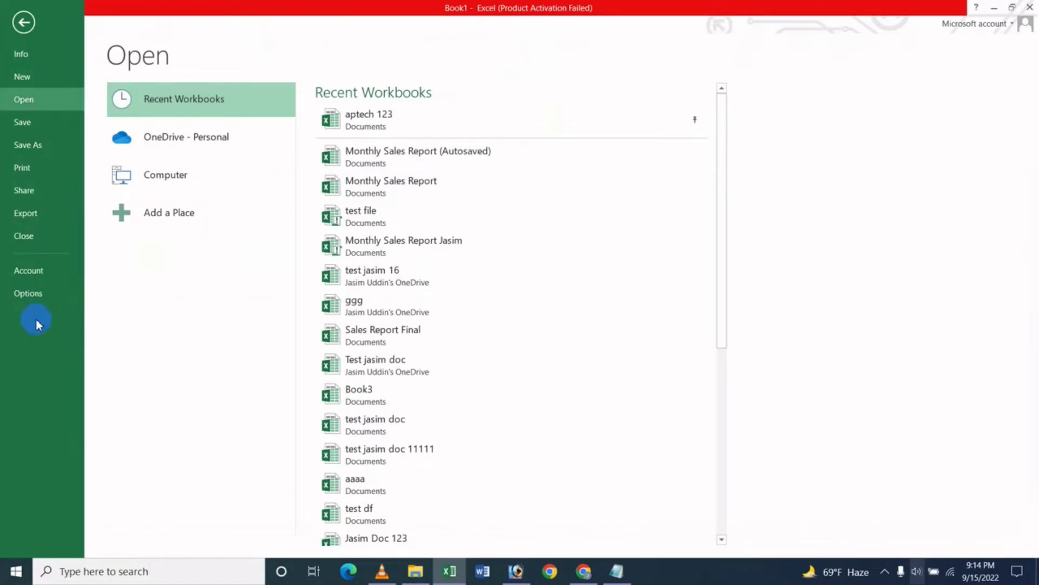
pyautogui.click(28, 294)
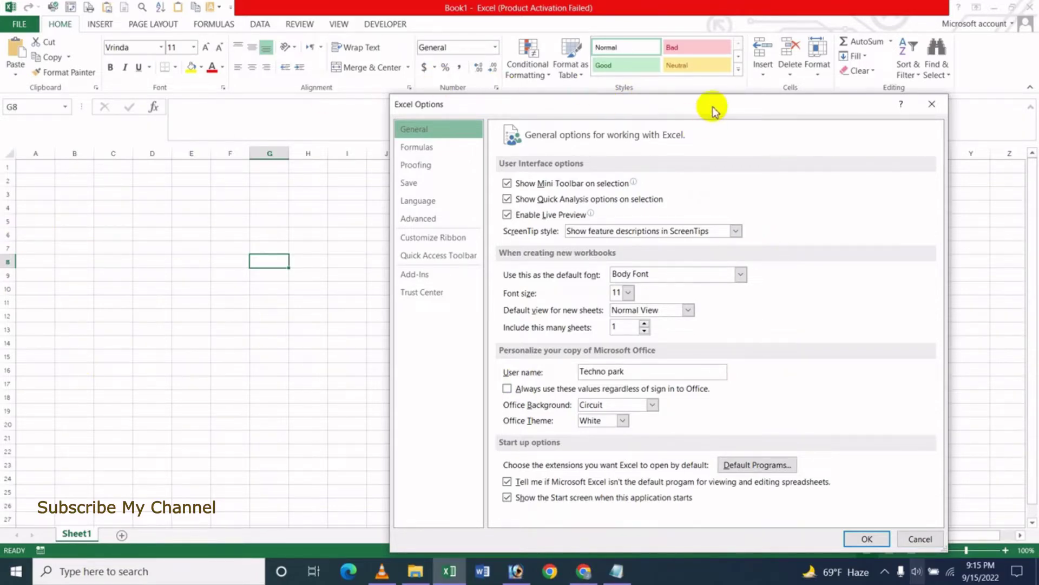
# Move the Excel Options window up and left, then cancel it without changes.
pyautogui.moveTo(713, 109); pyautogui.dragTo(617, 95)
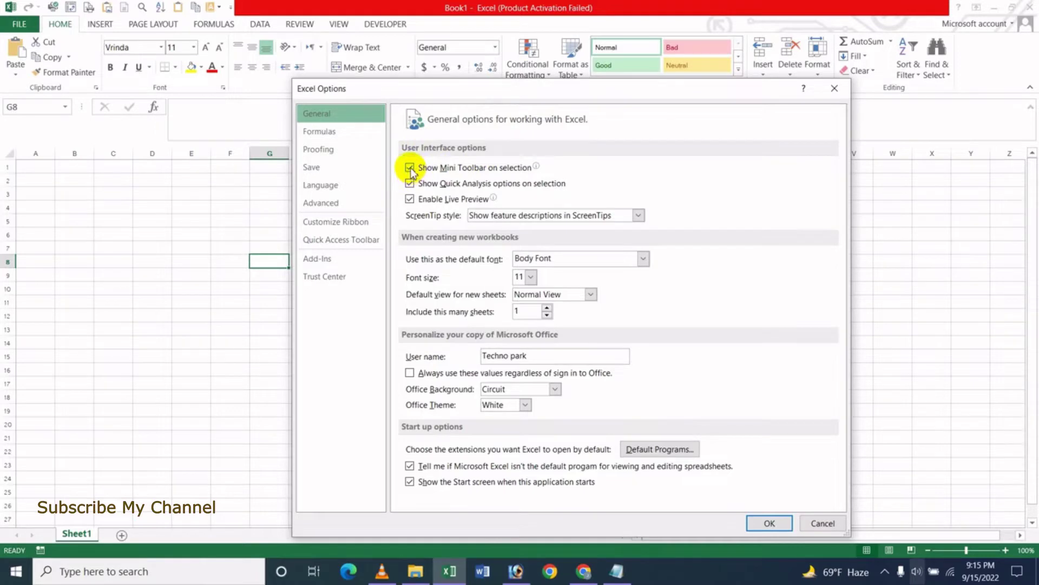
pyautogui.click(823, 523)
# Zoom to about 194%, enter a sample name in C4, and select its text to show the Mini Toolbar.
pyautogui.click(310, 273)
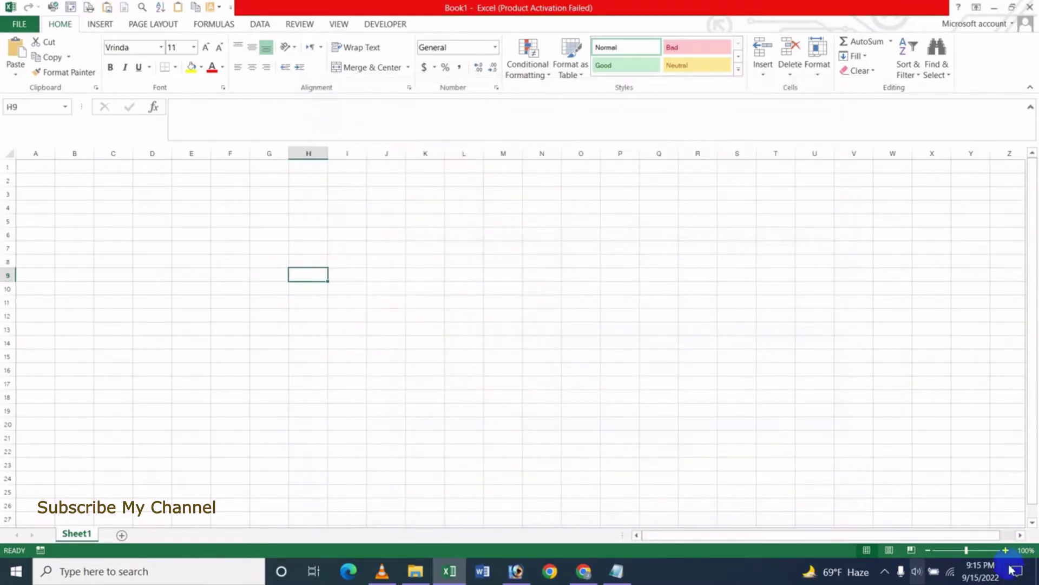
pyautogui.click(977, 550)
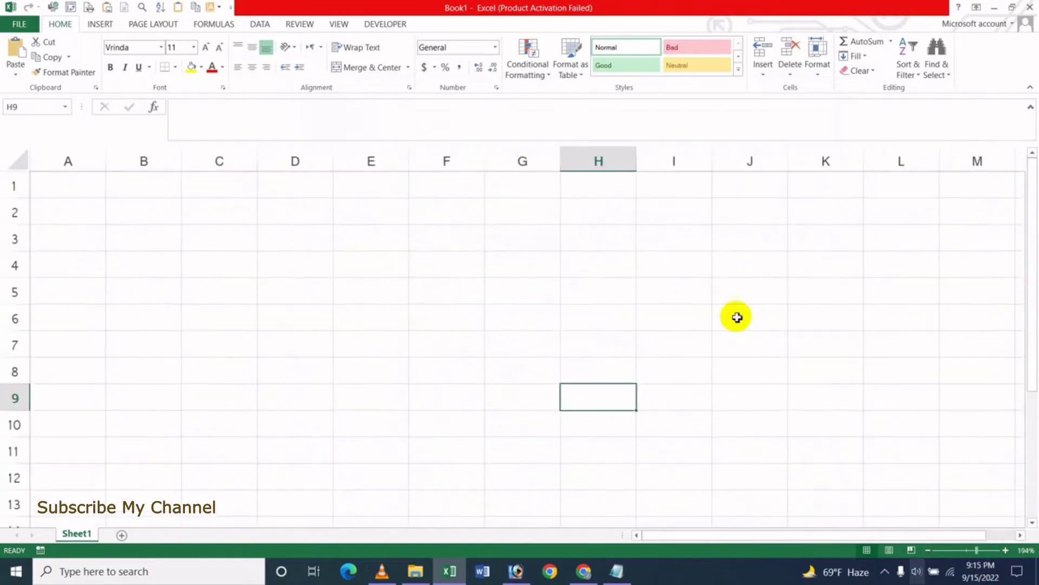
pyautogui.click(234, 270)
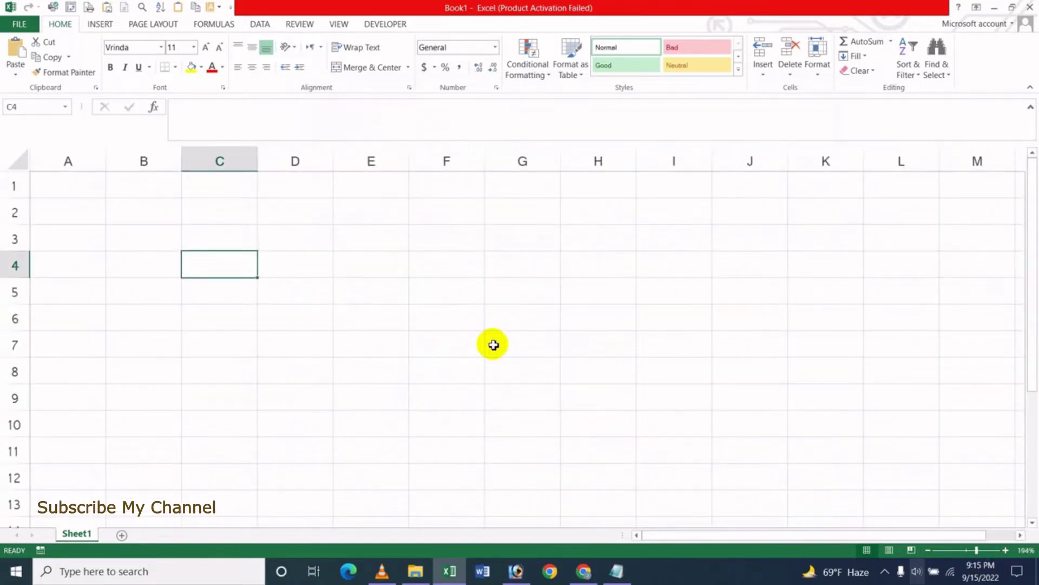
pyautogui.write('jasim')
pyautogui.press('Return')
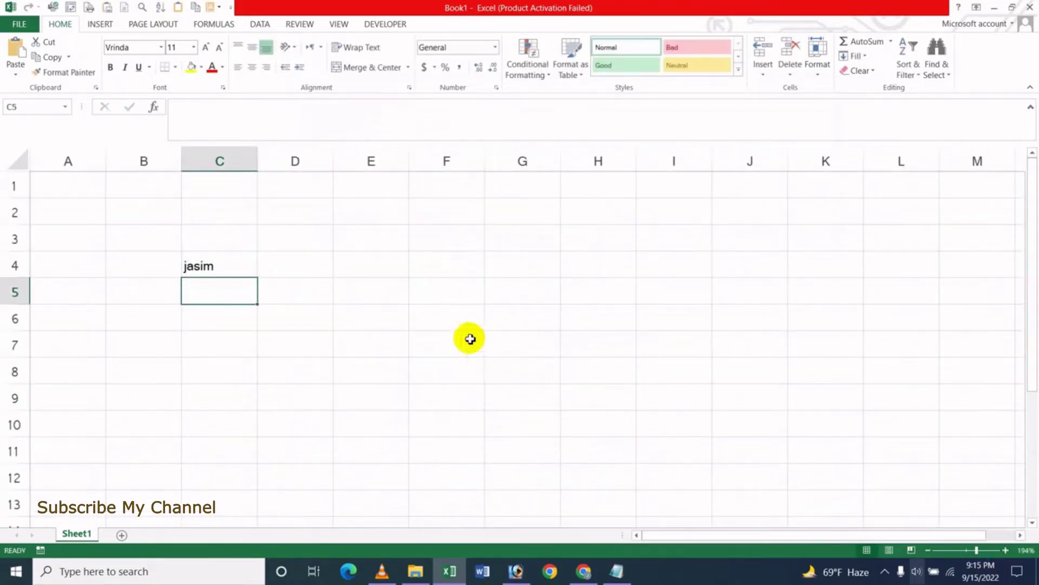
pyautogui.click(228, 264)
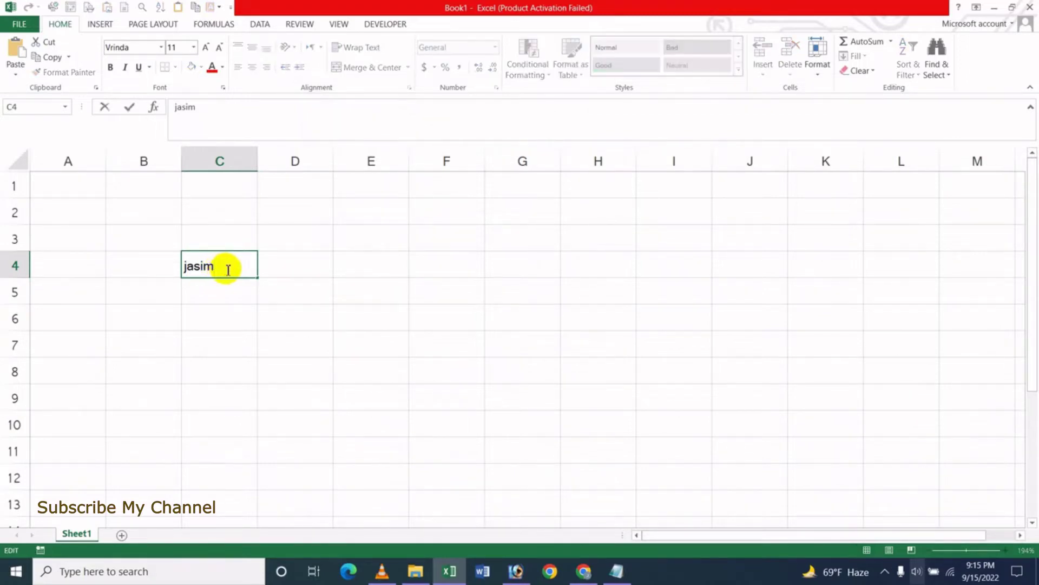
pyautogui.moveTo(231, 268); pyautogui.dragTo(174, 264)
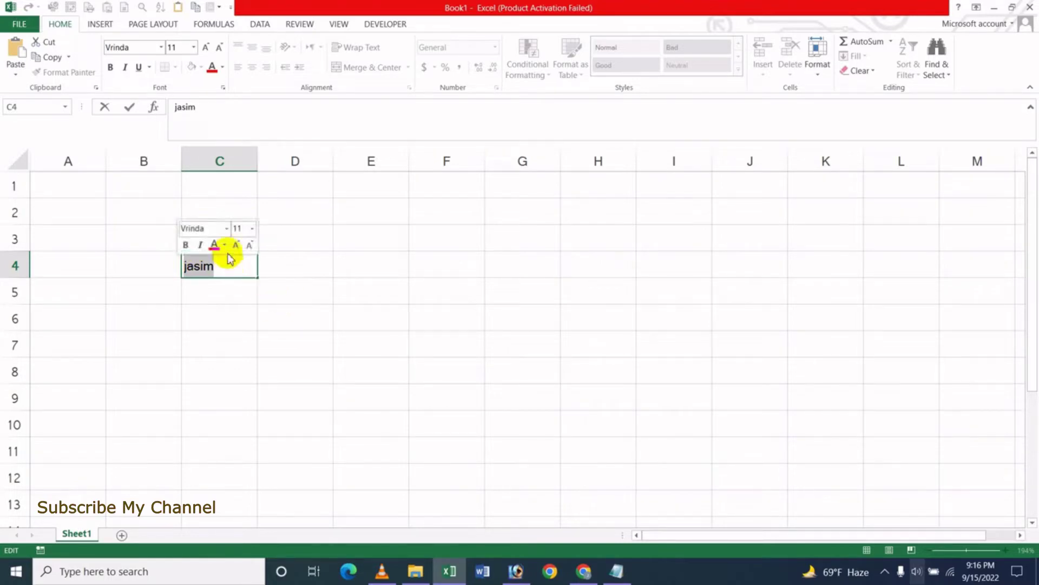
# Turn off Show Mini Toolbar on selection in Excel Options General and confirm with OK.
pyautogui.click(302, 304)
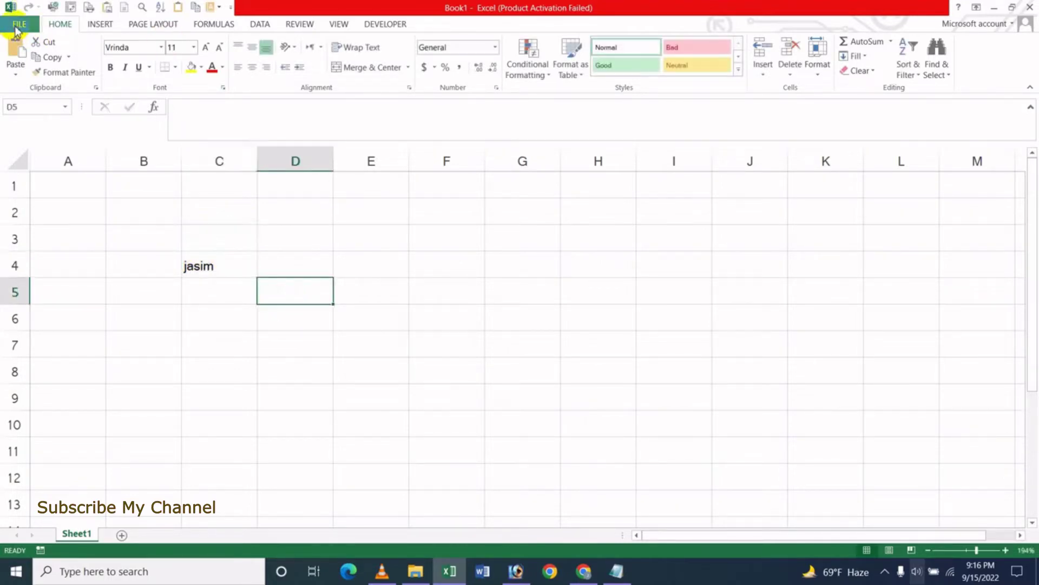
pyautogui.click(19, 24)
pyautogui.click(25, 293)
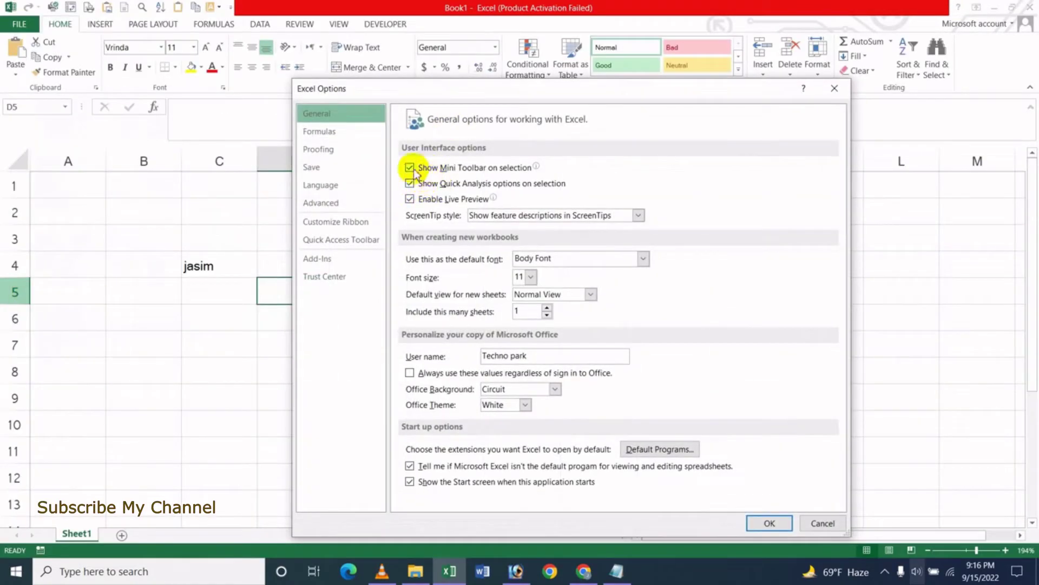
pyautogui.click(408, 168)
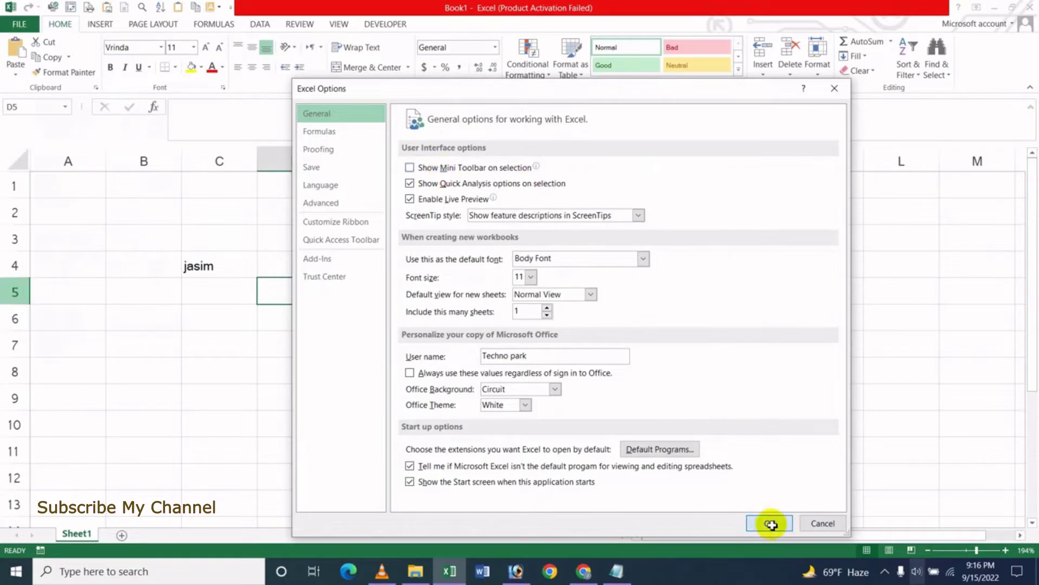
pyautogui.click(770, 522)
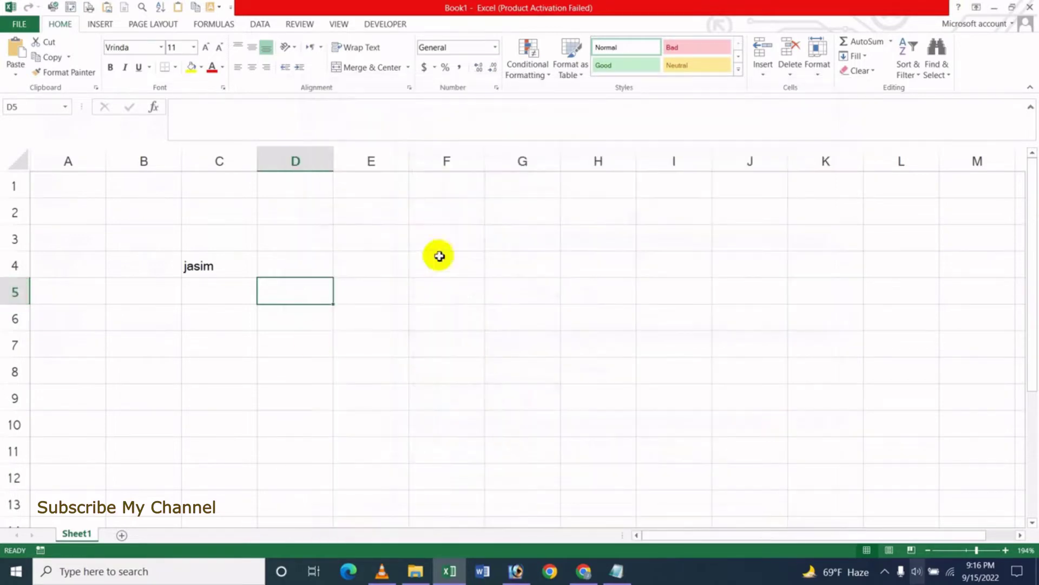
# Select the text in C4 to check that no Mini Toolbar appears.
pyautogui.click(217, 269)
pyautogui.doubleClick(222, 268)
pyautogui.moveTo(232, 268); pyautogui.dragTo(182, 267)
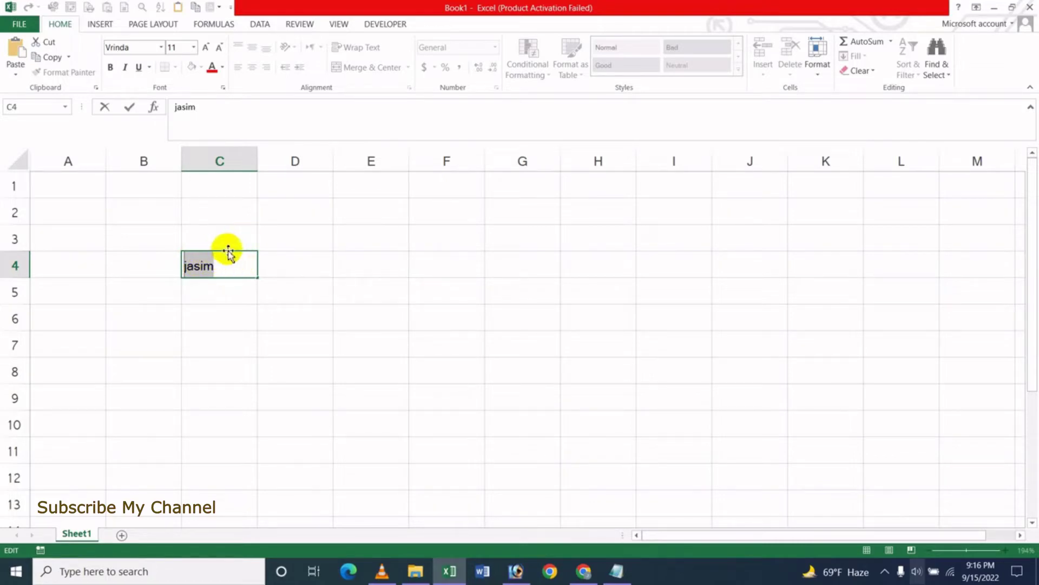
# Turn Show Mini Toolbar on selection back on in Excel Options and confirm with OK.
pyautogui.click(229, 301)
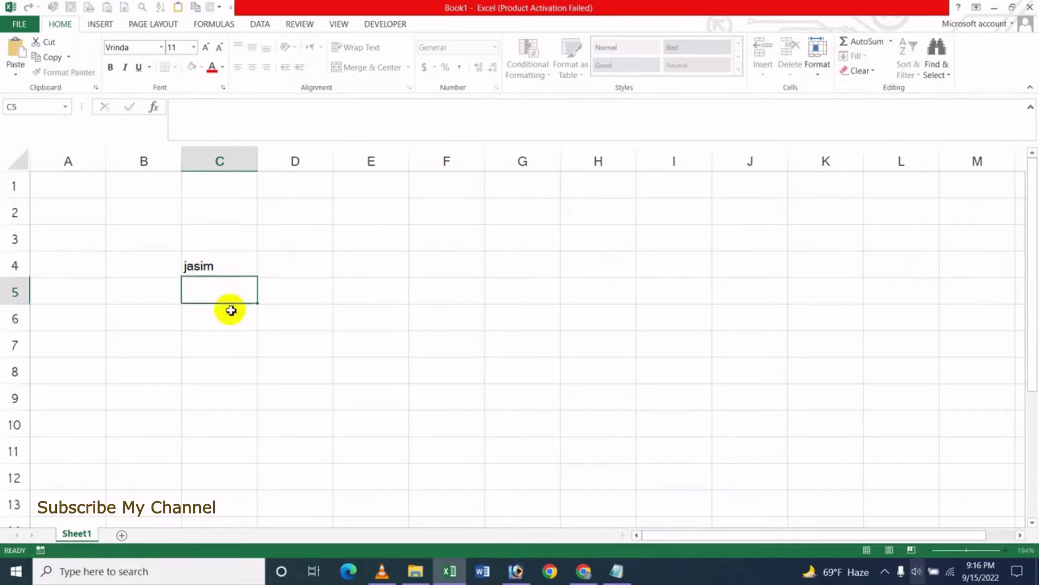
pyautogui.click(19, 24)
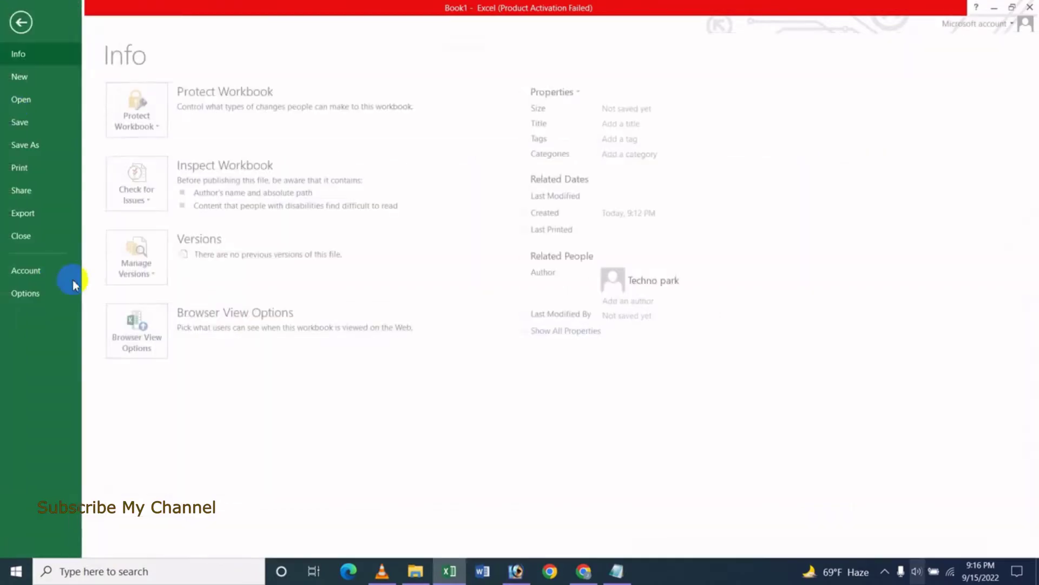
pyautogui.click(54, 298)
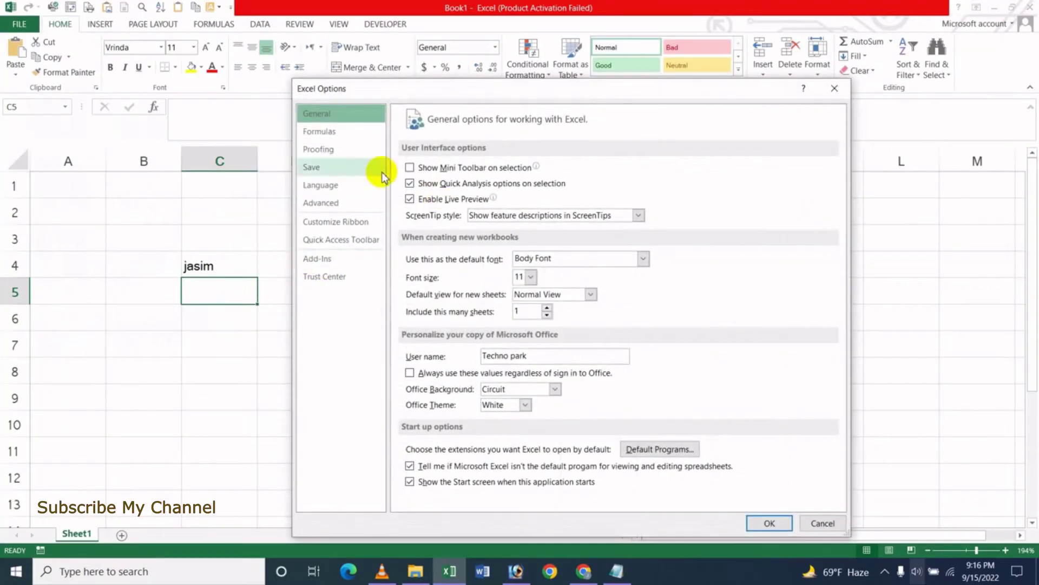
pyautogui.click(410, 168)
pyautogui.click(410, 168)
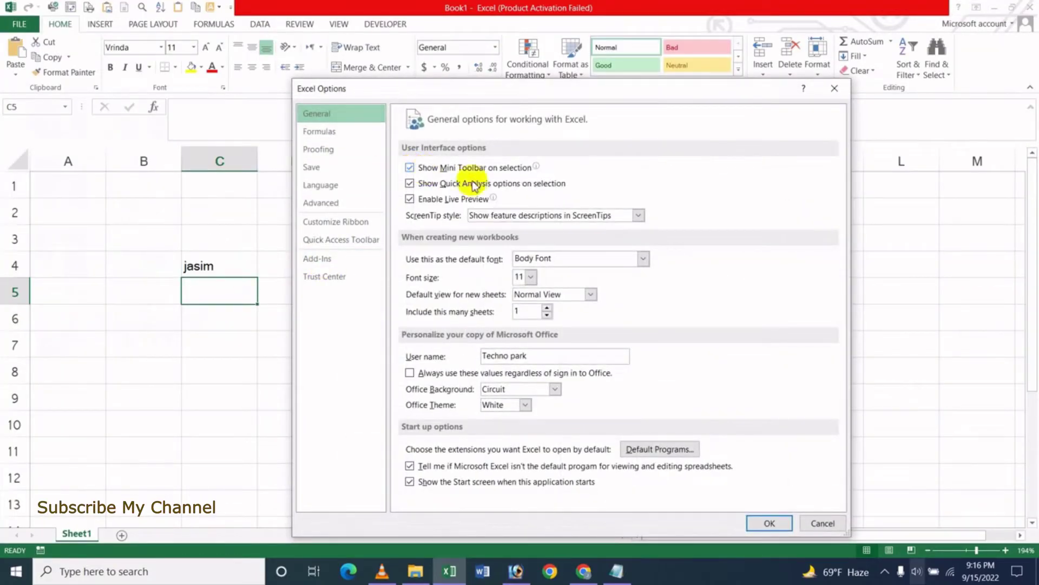
pyautogui.click(765, 523)
# Edit C4 and select its text to see the Mini Toolbar return.
pyautogui.click(194, 265)
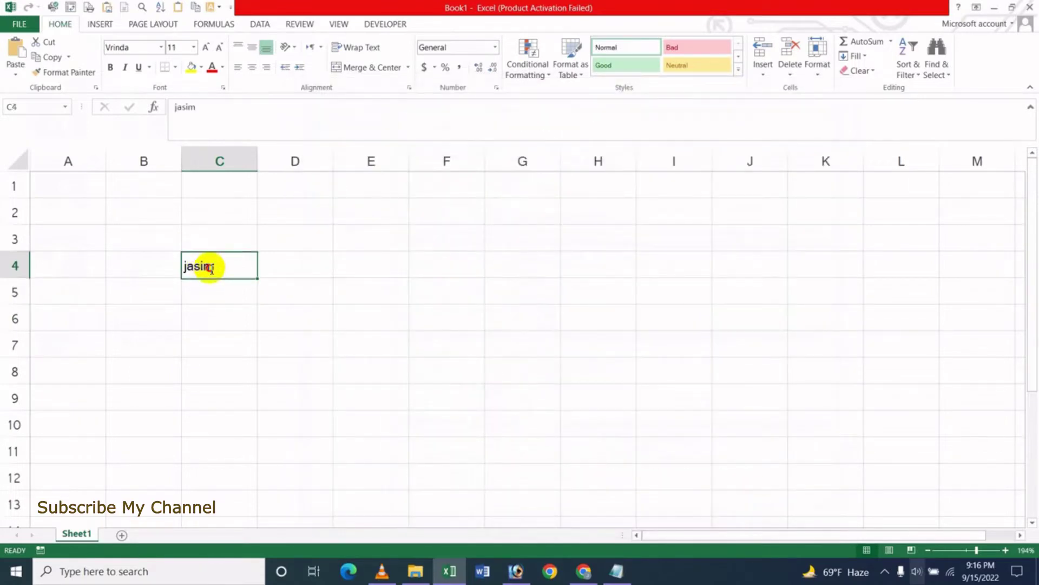
pyautogui.doubleClick(192, 266)
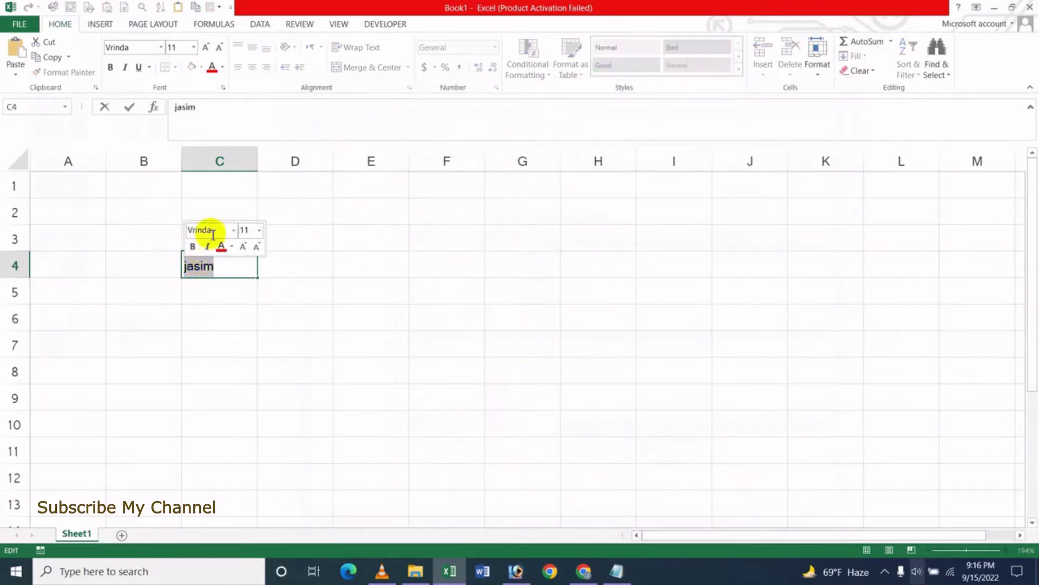
pyautogui.click(215, 301)
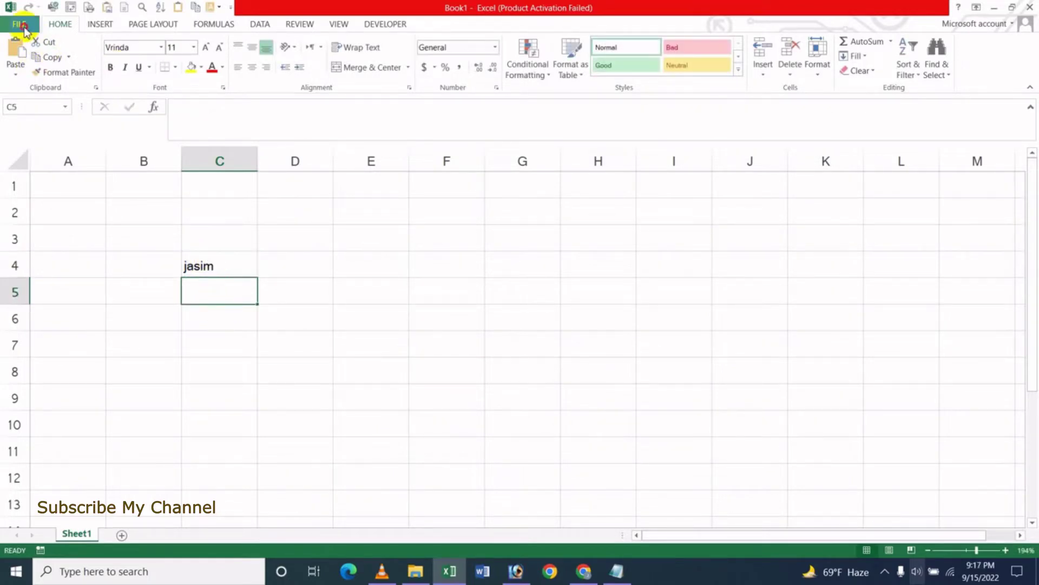
pyautogui.click(24, 28)
pyautogui.press('Escape')
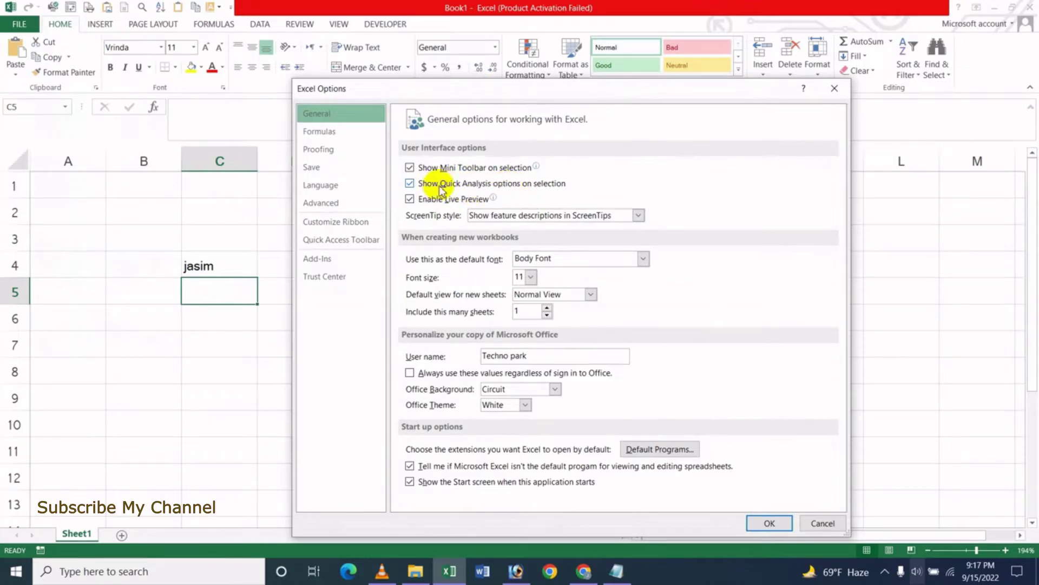
pyautogui.click(823, 523)
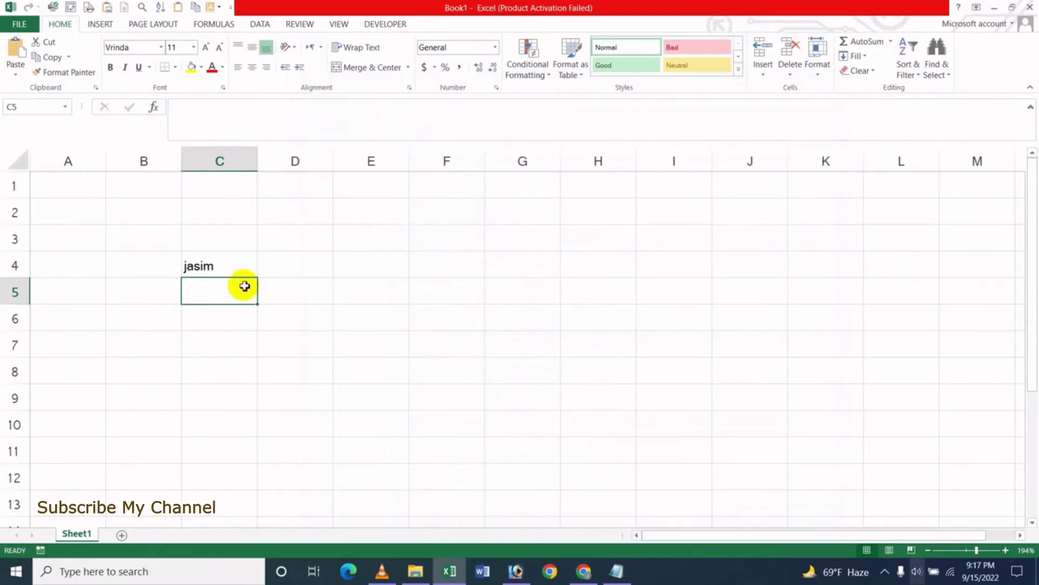
# Enter the headings Item Name in C4 and Qty in D4.
pyautogui.click(222, 265)
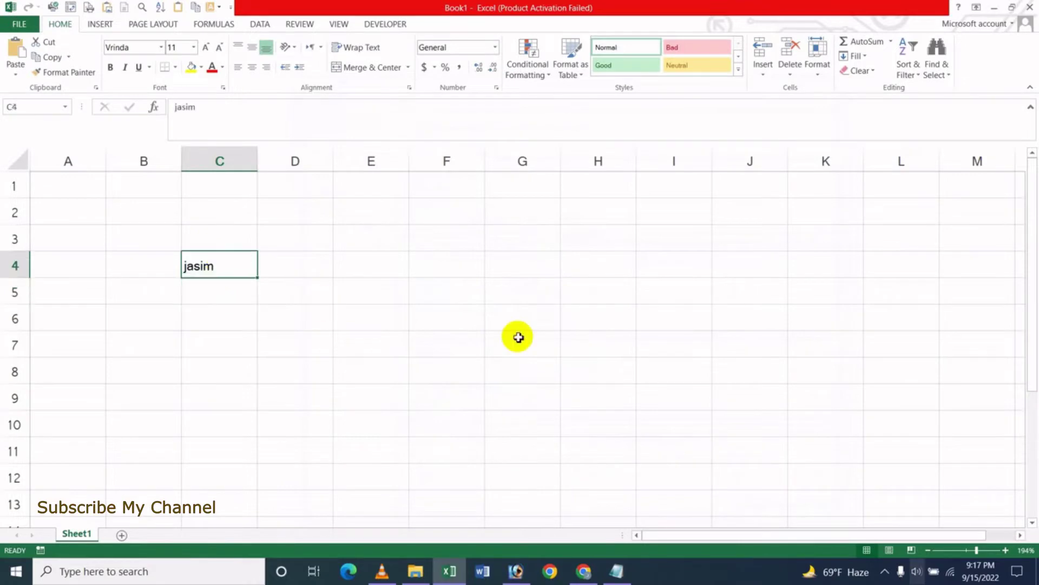
pyautogui.write('Item Name')
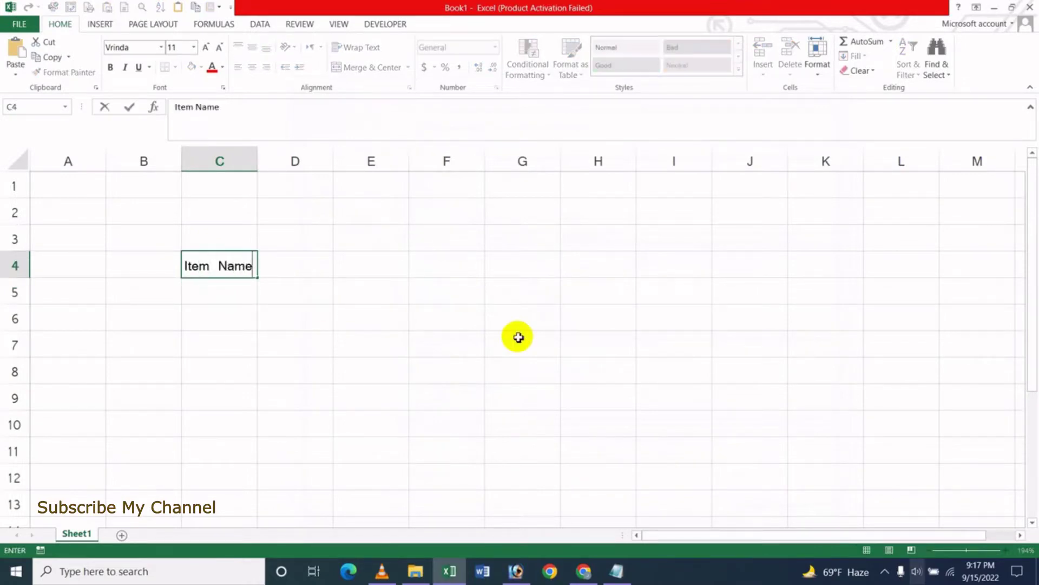
pyautogui.press('Tab')
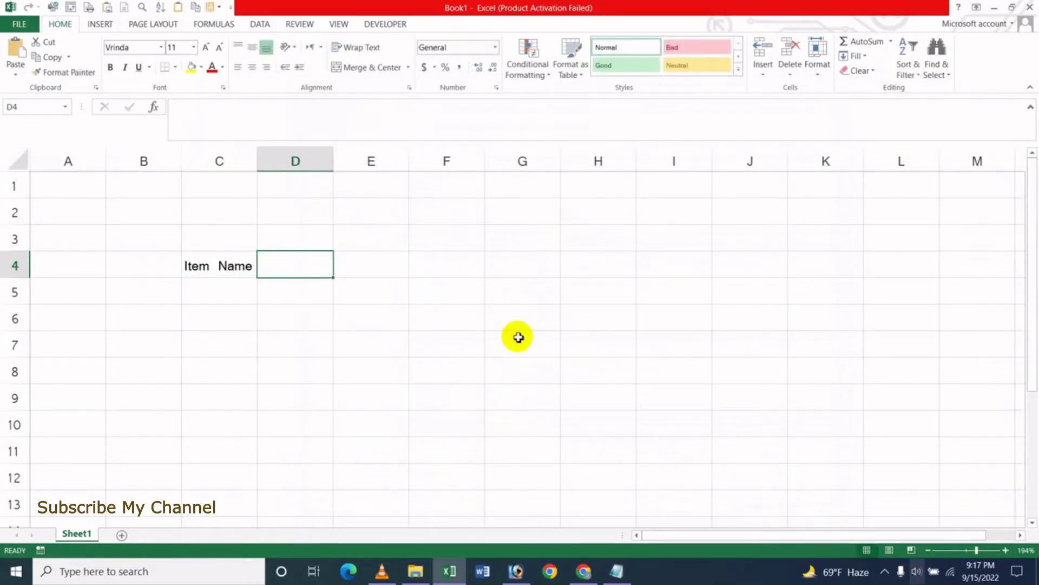
pyautogui.write('Qty')
pyautogui.press('Return')
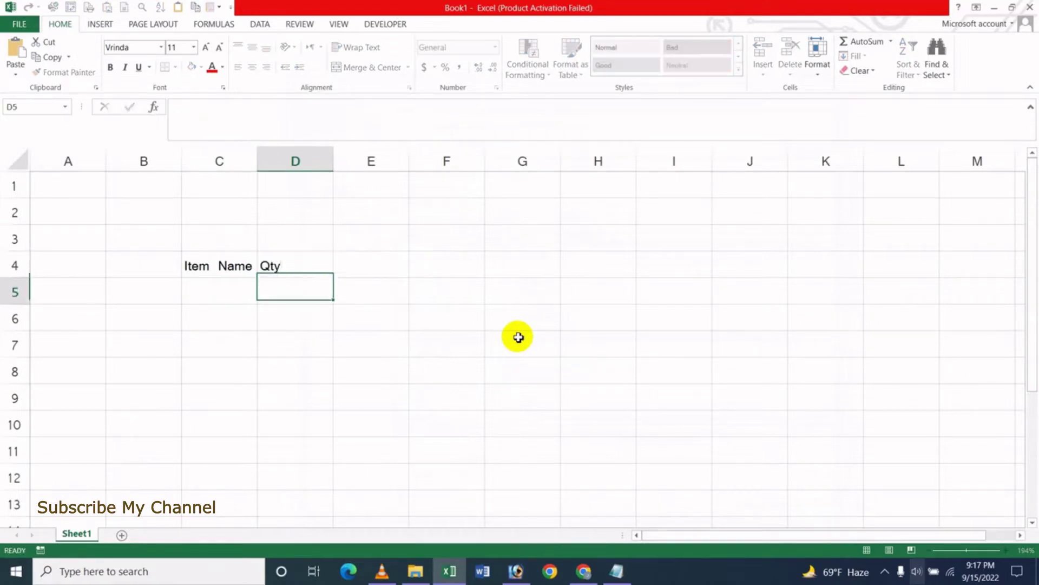
# Add the rows Keyboard with 5 and Mouse with 10 under the headings.
pyautogui.write('Keyboard')
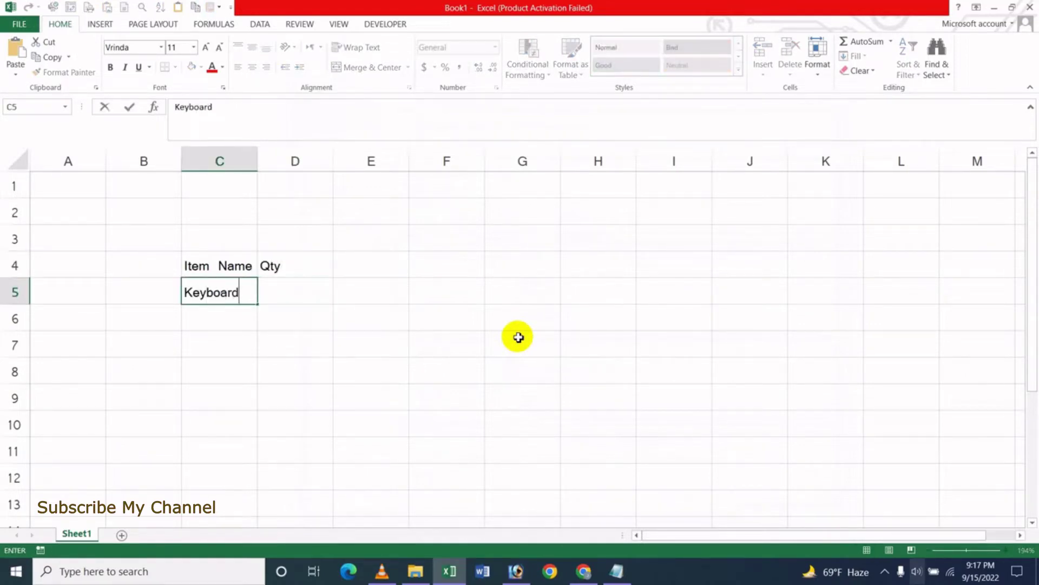
pyautogui.press('Tab')
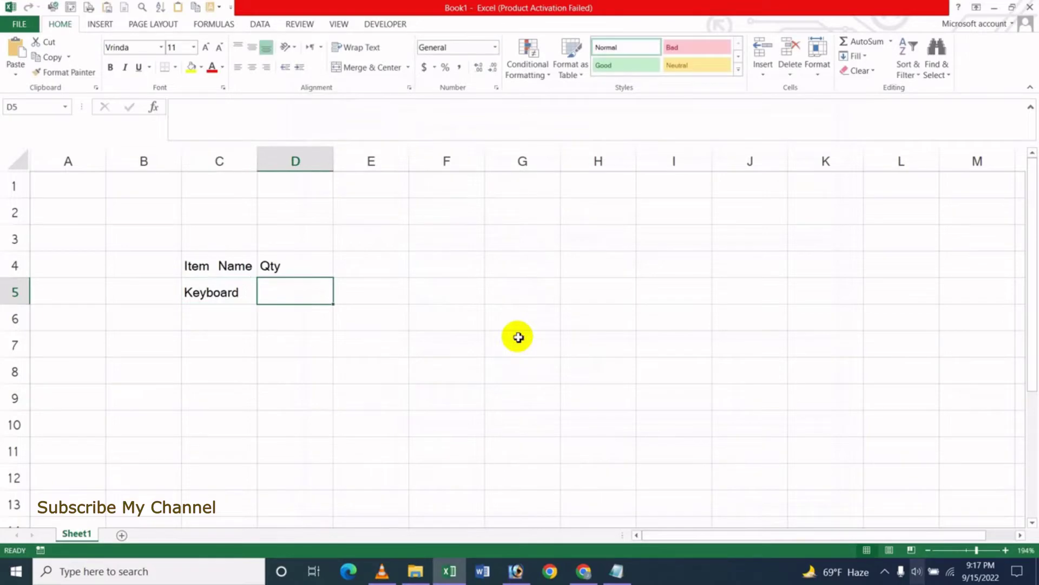
pyautogui.write('5')
pyautogui.press('Return')
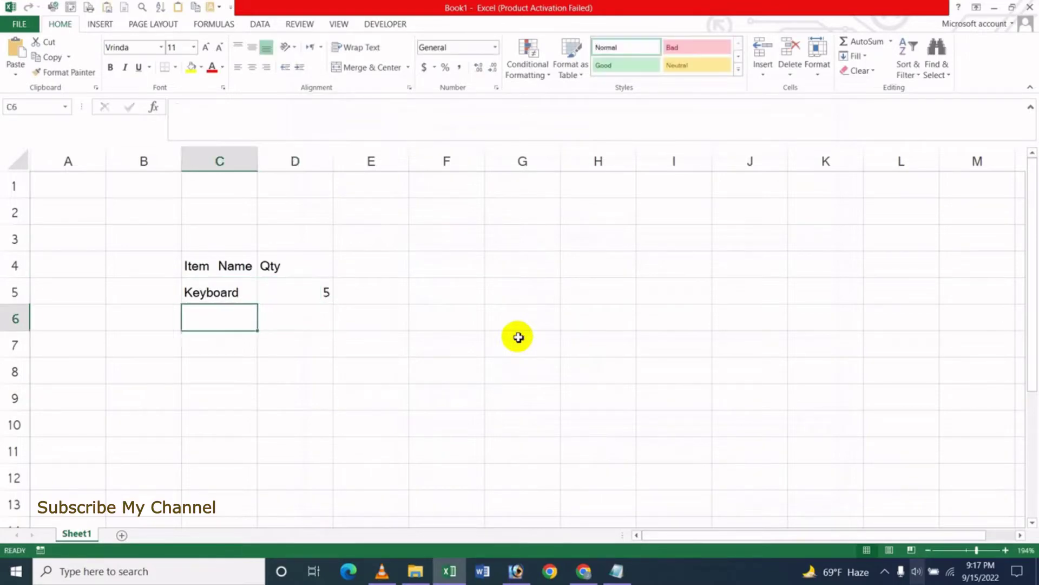
pyautogui.write('Mouse')
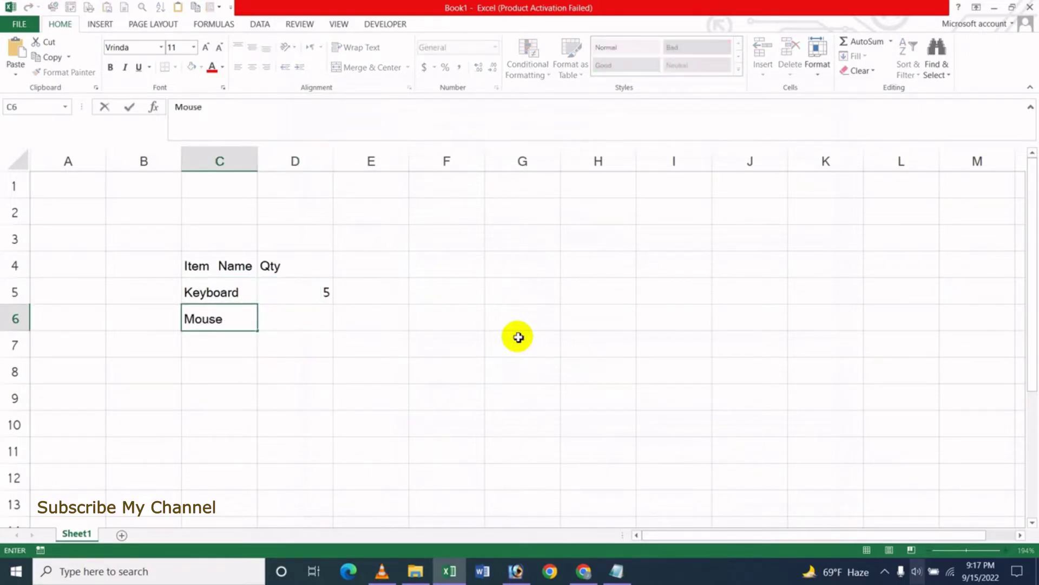
pyautogui.press('Return')
pyautogui.press('Up')
pyautogui.press('Right')
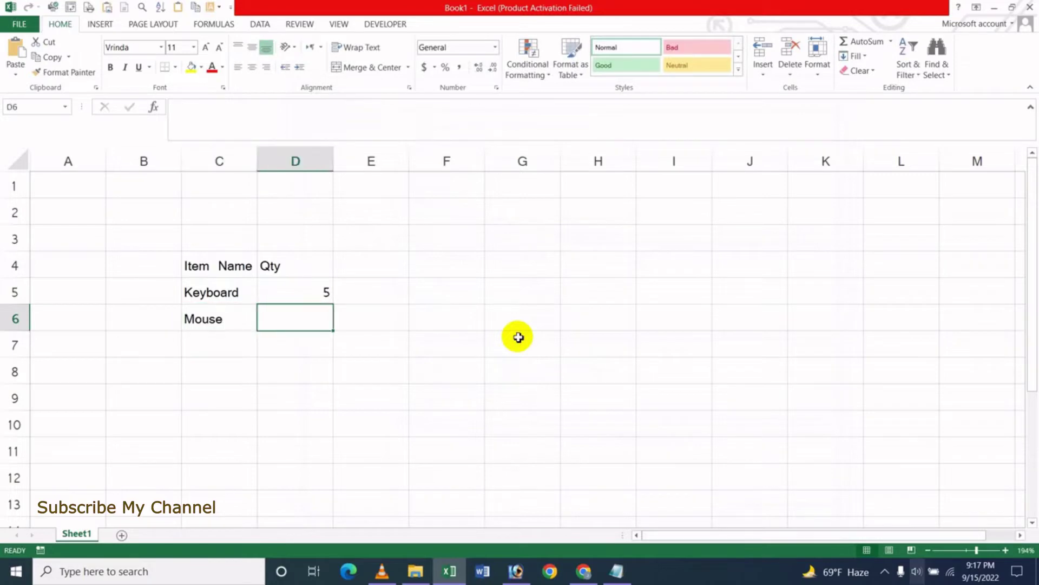
pyautogui.write('10')
pyautogui.press('Return')
pyautogui.press('Left')
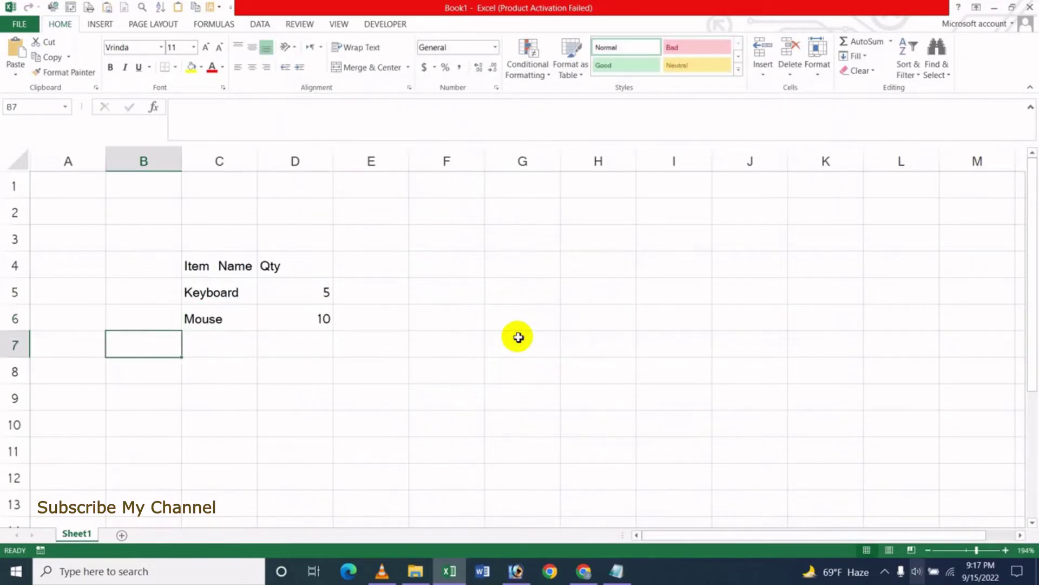
pyautogui.press('Right')
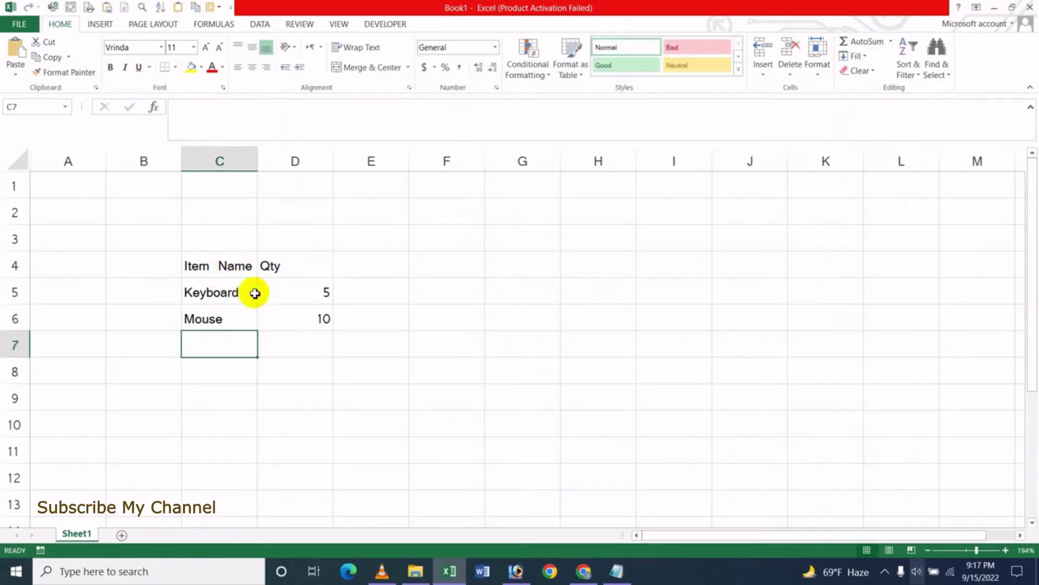
# Select the C4:D6 table, try its Quick Analysis gallery, then open Excel Options General.
pyautogui.moveTo(217, 267); pyautogui.dragTo(287, 315)
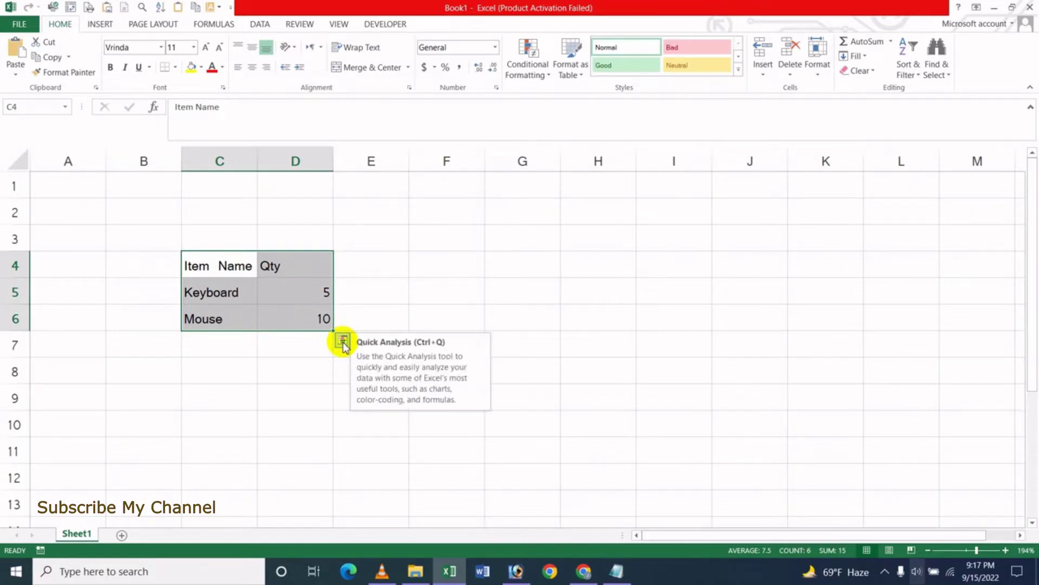
pyautogui.click(344, 342)
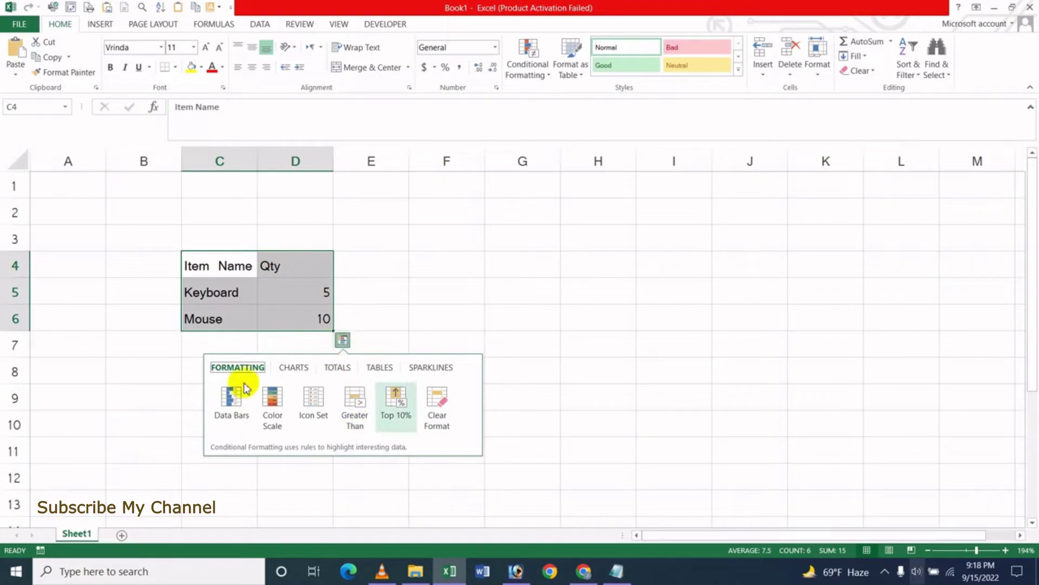
pyautogui.click(383, 286)
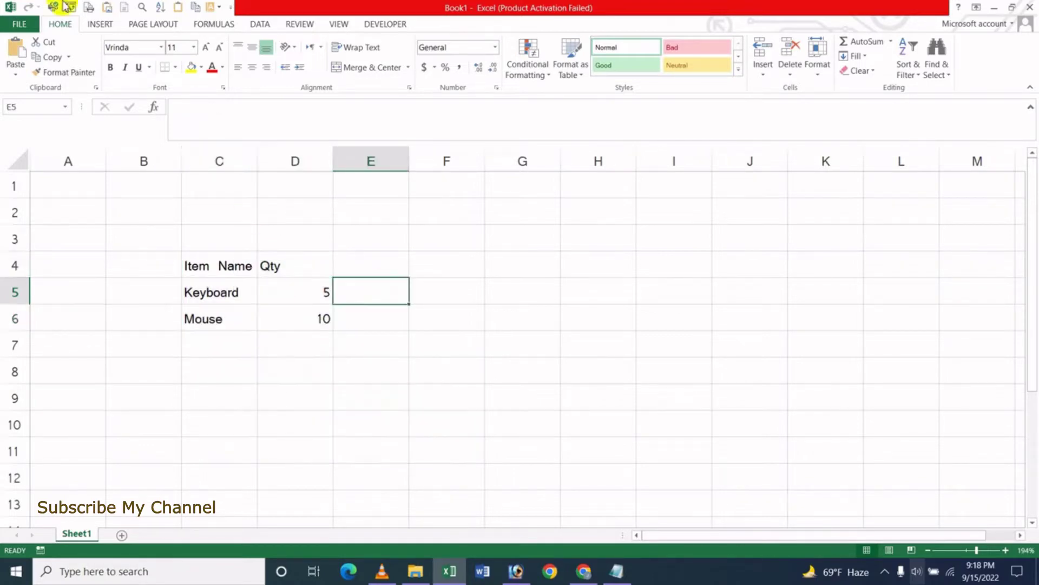
pyautogui.click(26, 26)
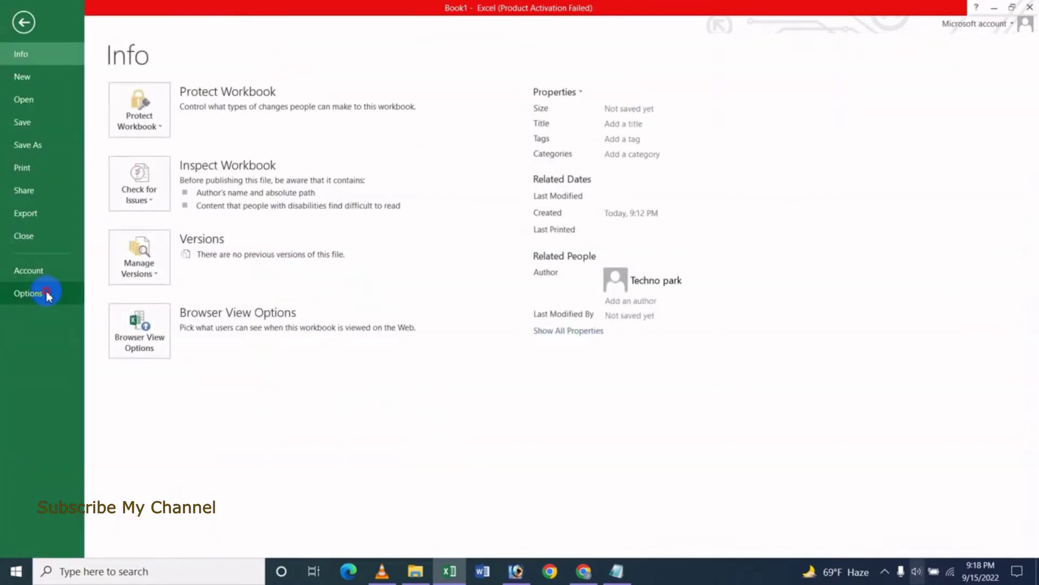
pyautogui.click(47, 294)
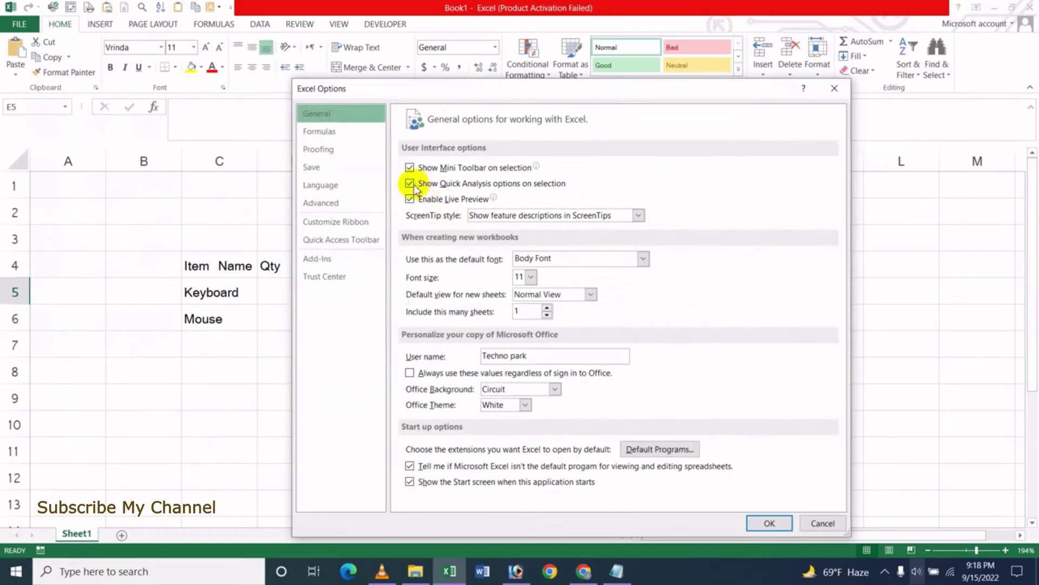
# Turn off Show Quick Analysis options on selection and test it by selecting the table.
pyautogui.click(410, 183)
pyautogui.click(767, 520)
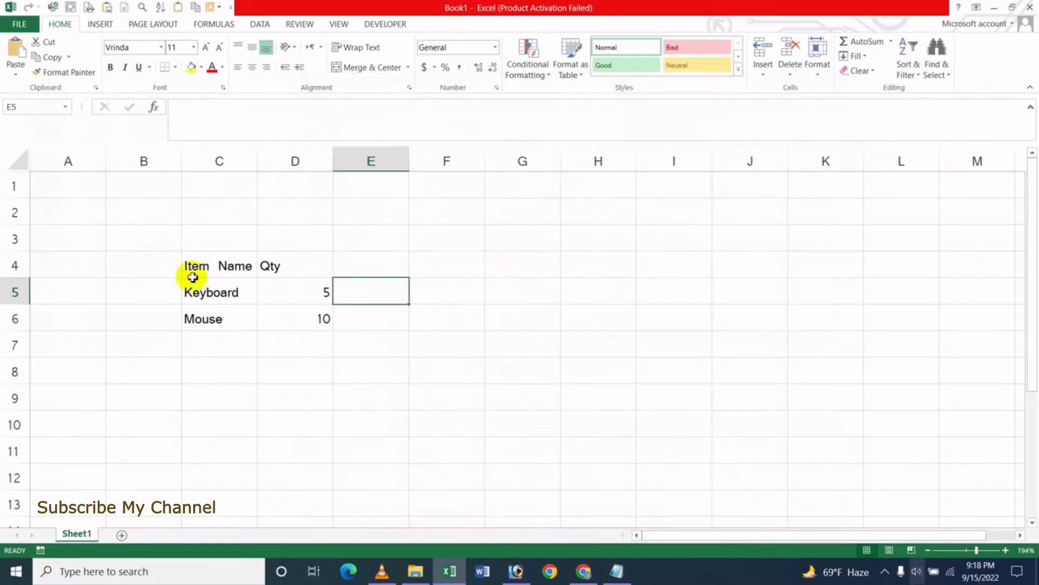
pyautogui.moveTo(216, 267); pyautogui.dragTo(293, 314)
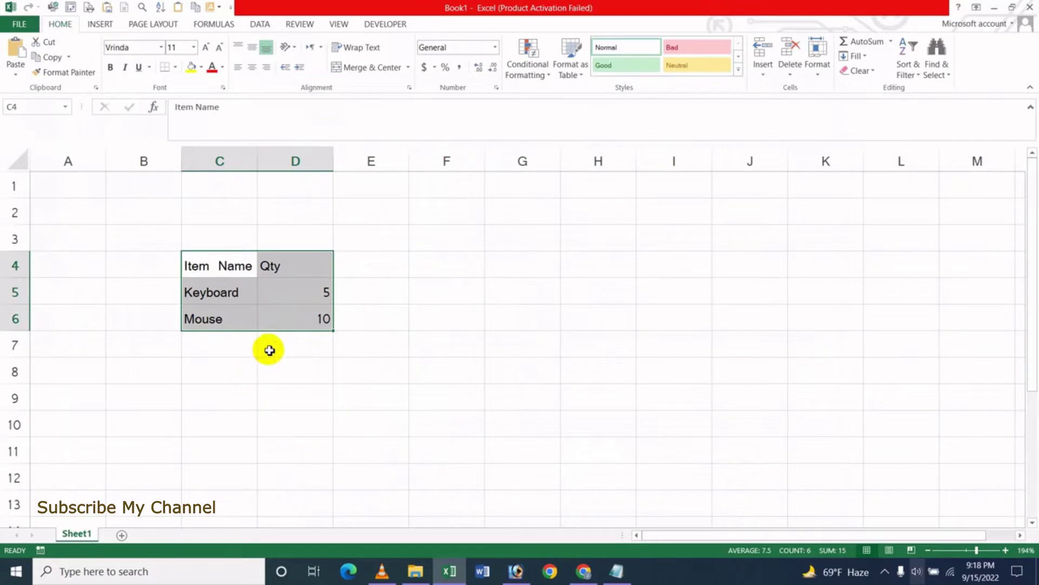
pyautogui.click(268, 348)
# Re-enable Quick Analysis options and confirm the table's Quick Analysis gallery appears again.
pyautogui.click(20, 24)
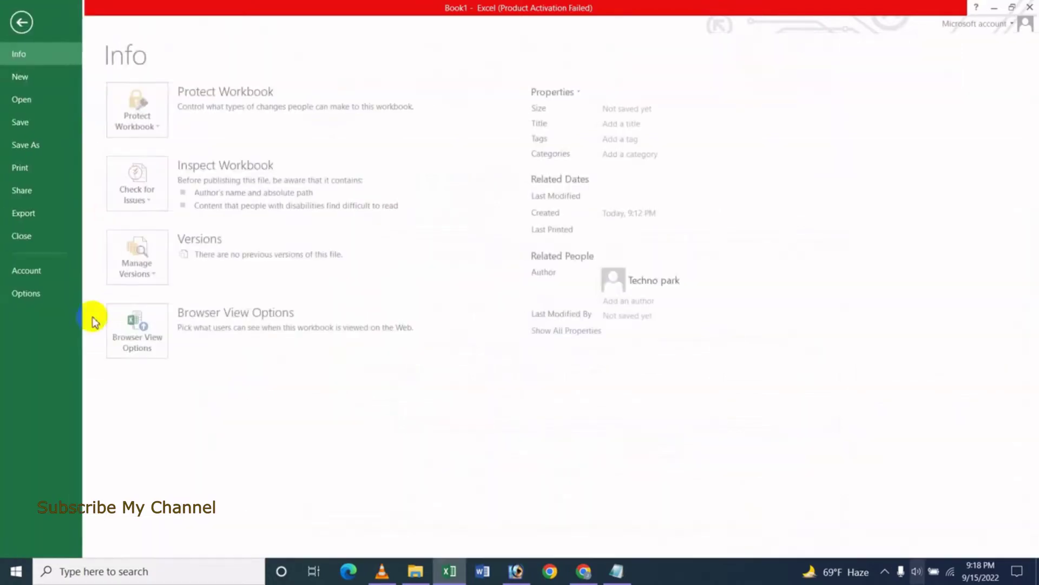
pyautogui.press('Escape')
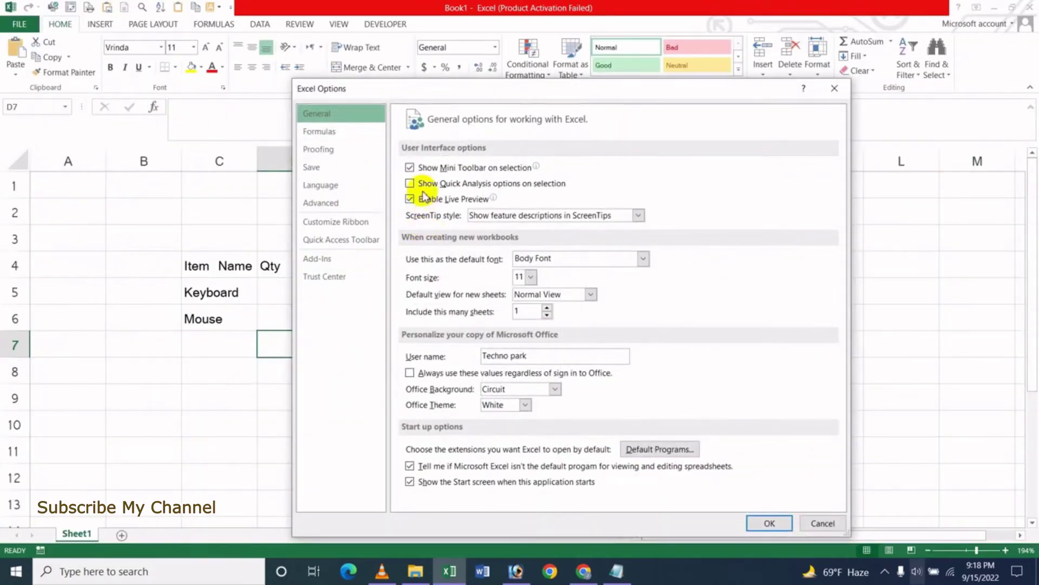
pyautogui.click(770, 523)
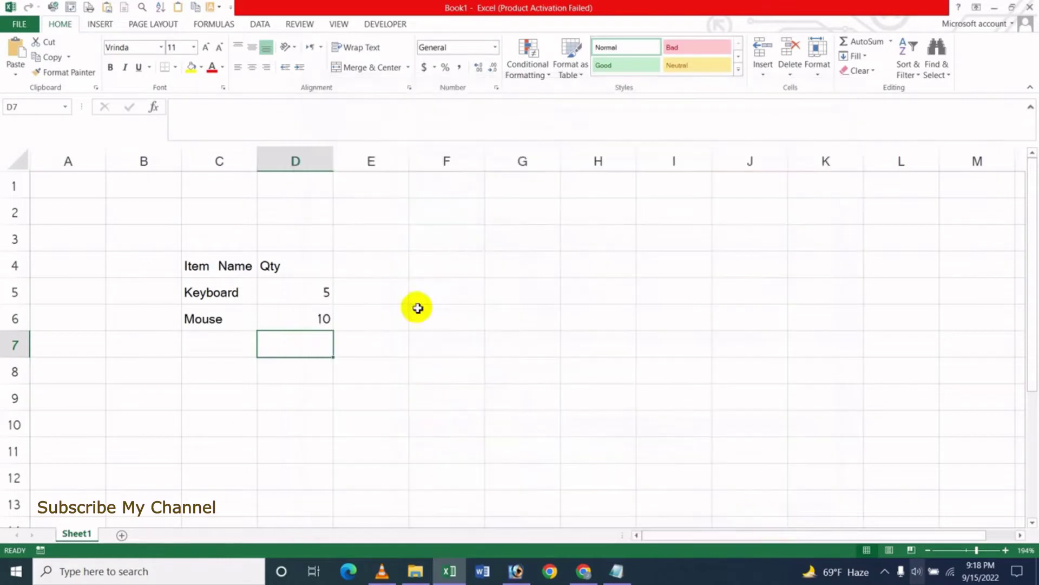
pyautogui.moveTo(219, 269); pyautogui.dragTo(287, 328)
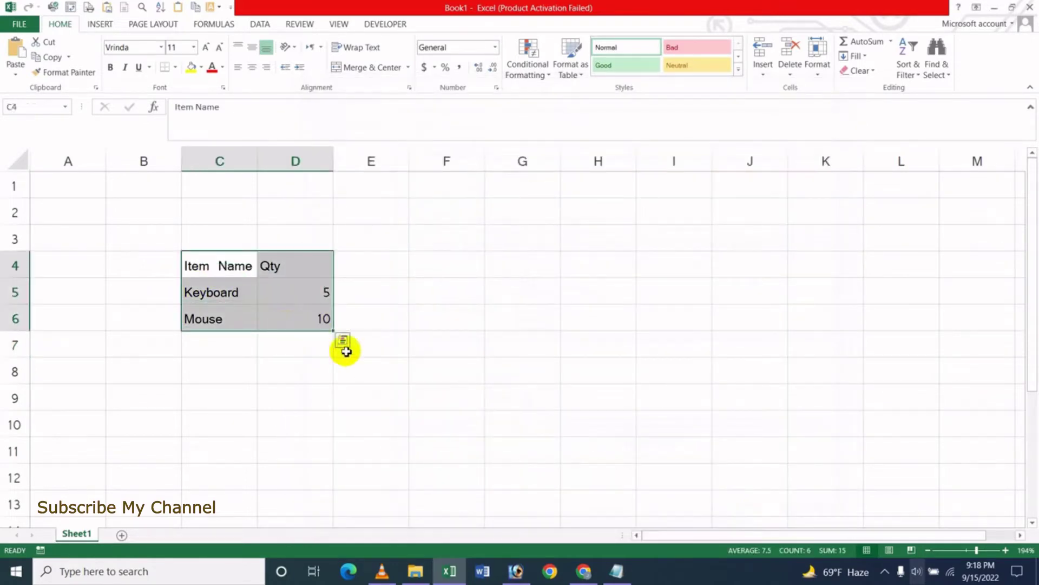
pyautogui.click(343, 342)
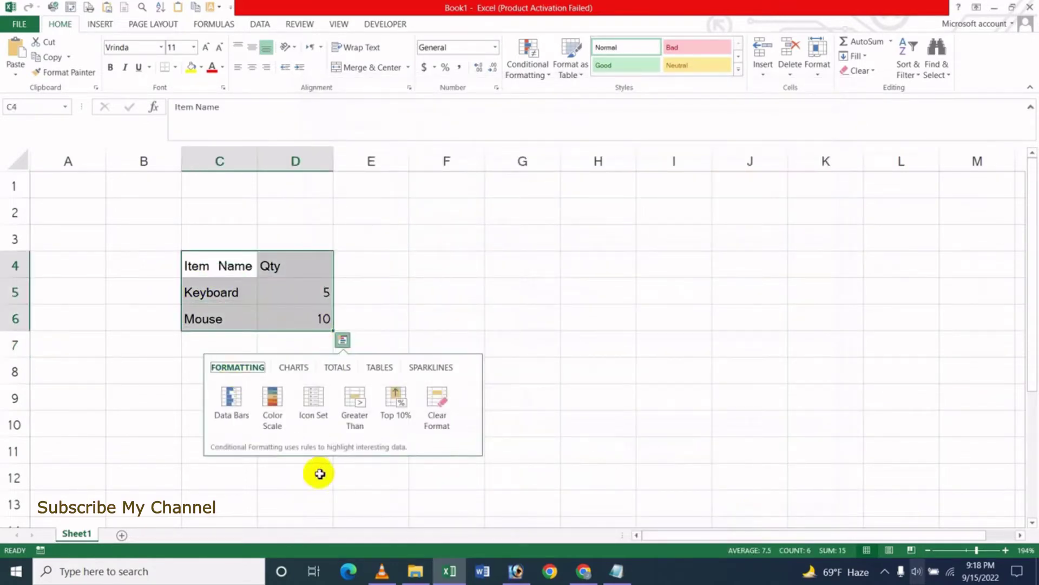
pyautogui.click(449, 280)
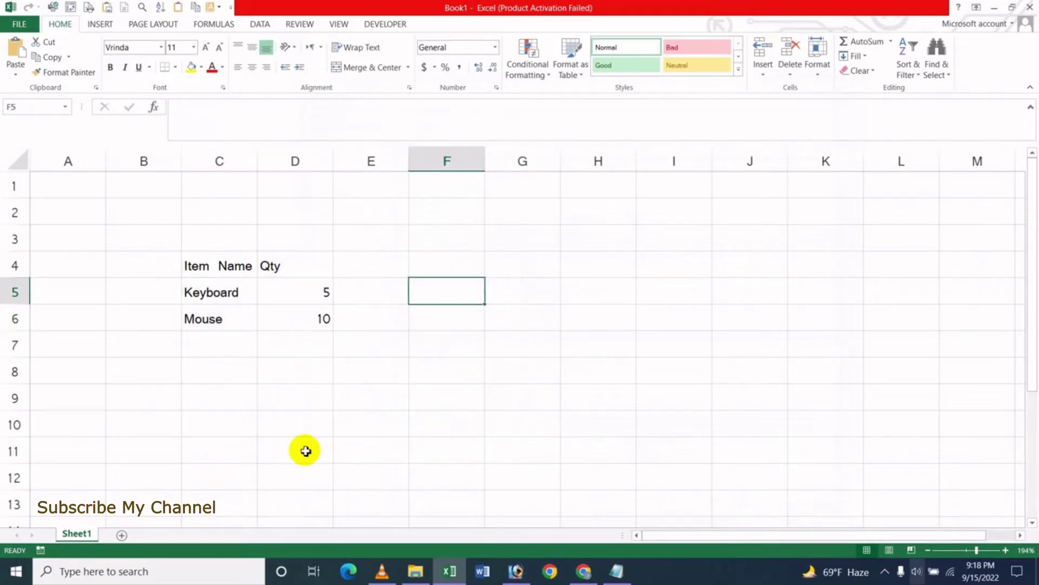
pyautogui.click(16, 25)
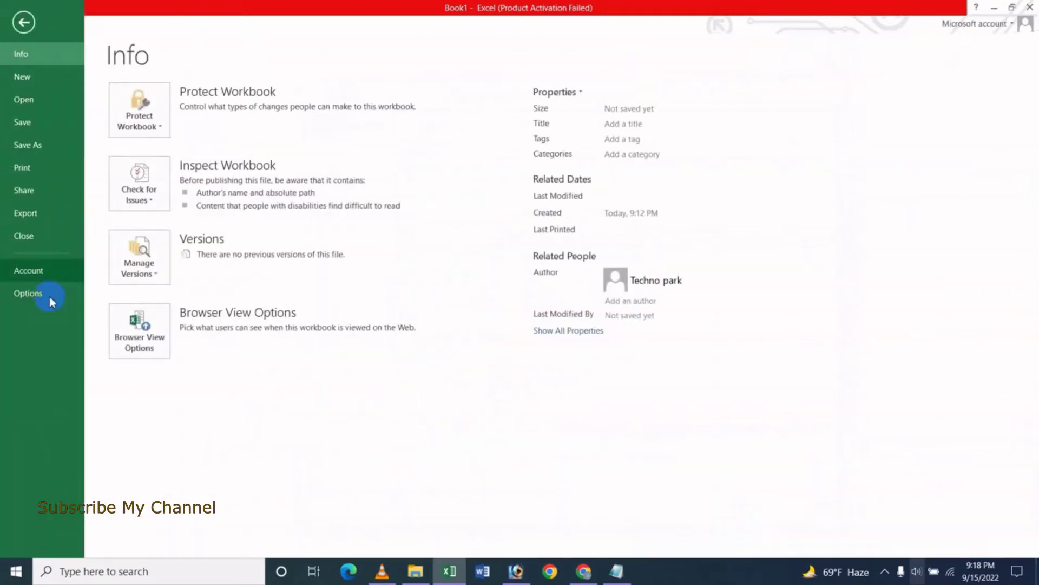
# Check Enable Live Preview in Options, then preview orange and yellow fills on C4:D6 without applying.
pyautogui.click(46, 300)
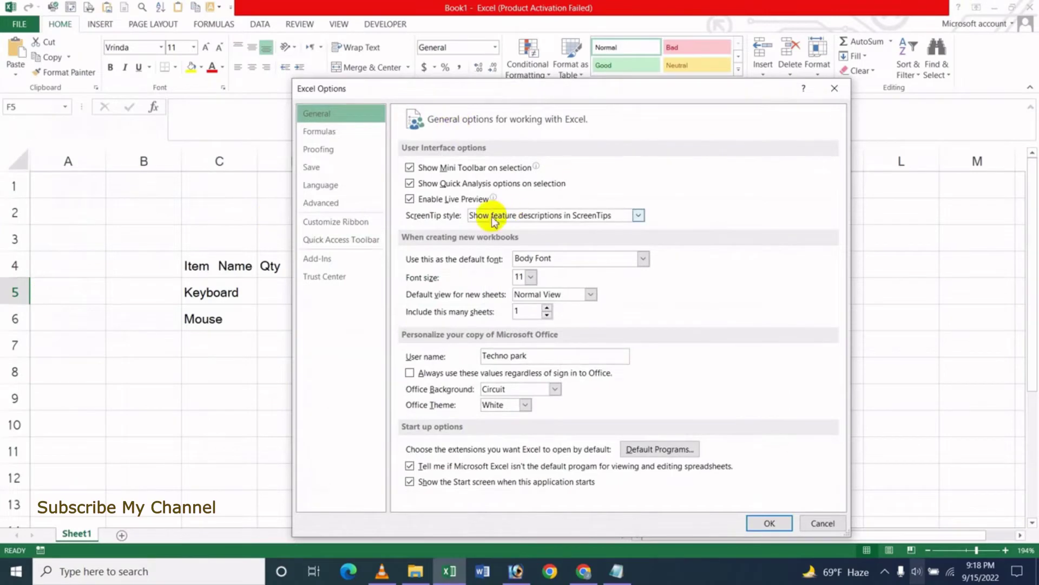
pyautogui.moveTo(463, 202)
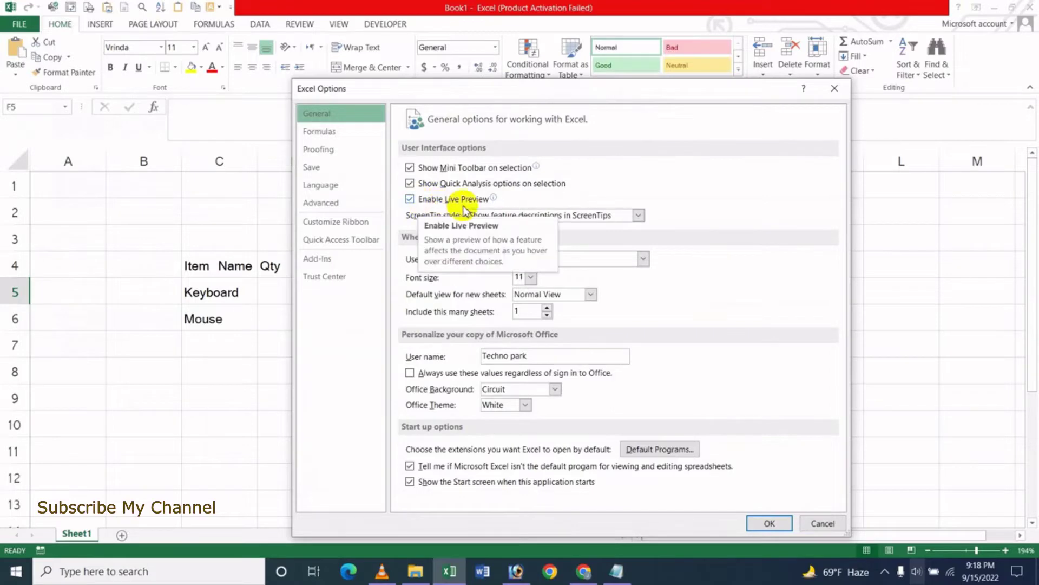
pyautogui.click(820, 524)
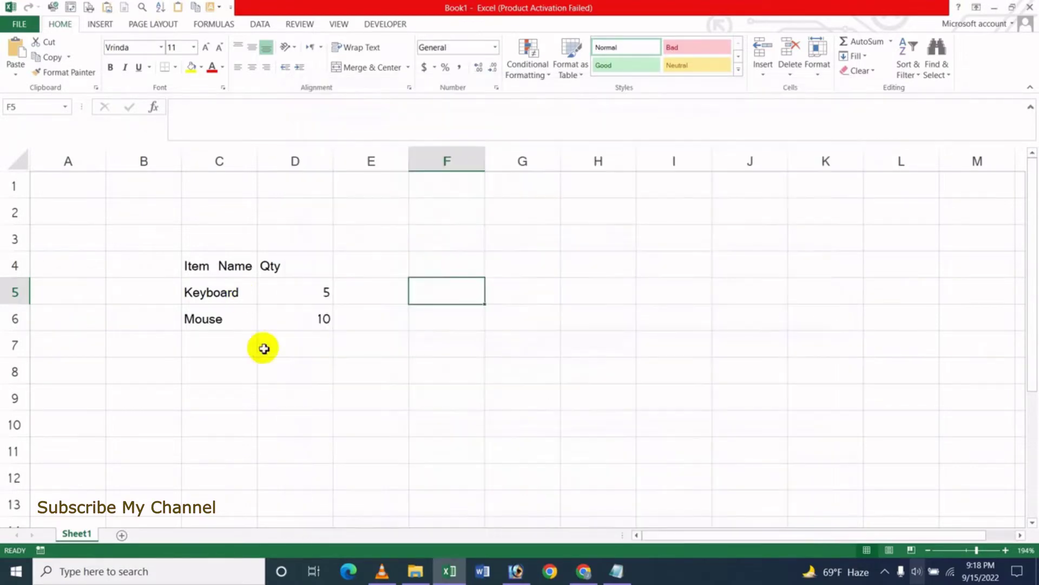
pyautogui.moveTo(217, 266); pyautogui.dragTo(285, 315)
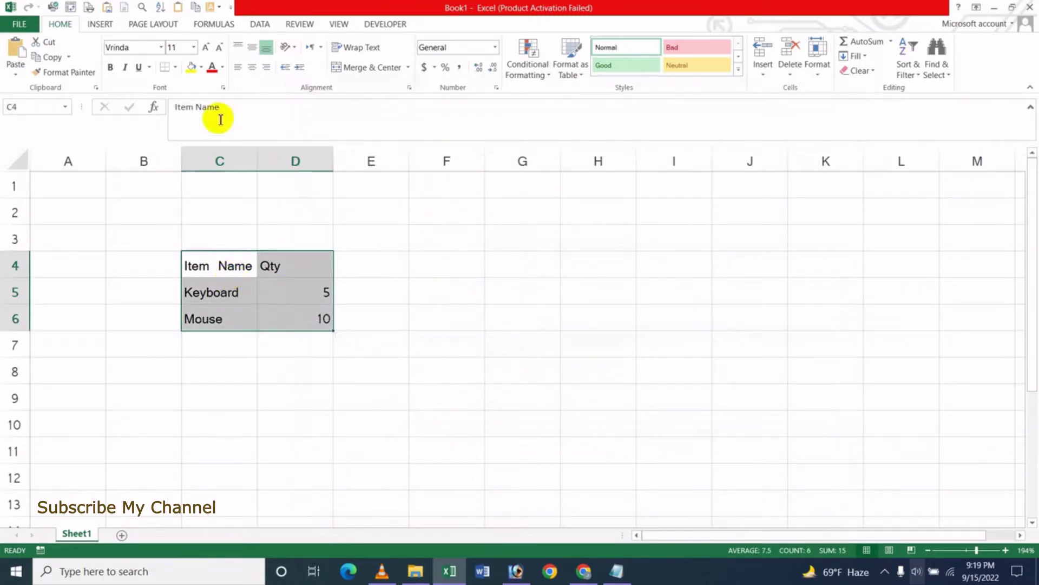
pyautogui.click(201, 70)
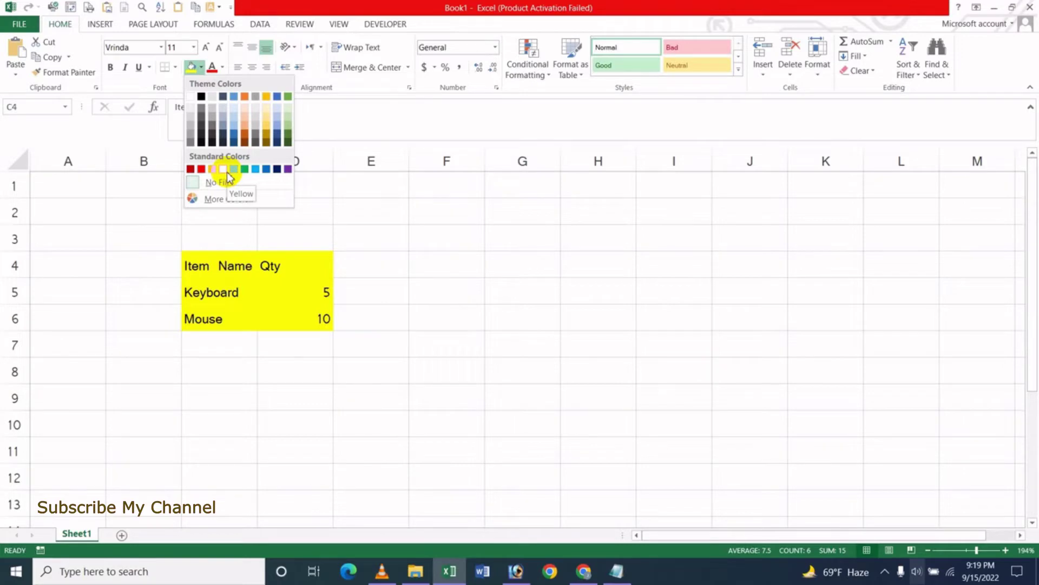
pyautogui.click(376, 306)
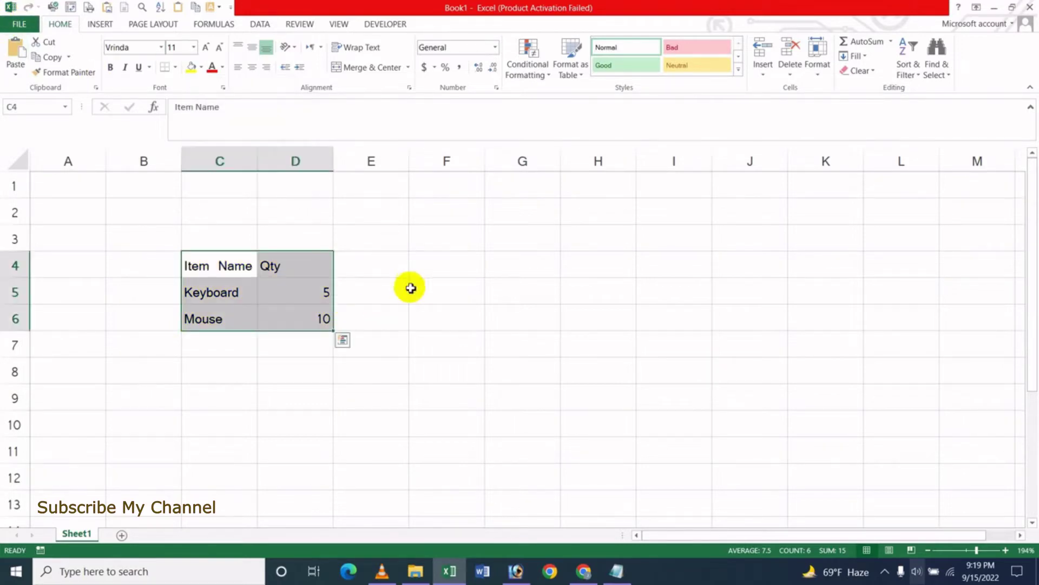
# Turn off Live Preview in Excel's General options and apply the change.
pyautogui.click(373, 295)
pyautogui.click(16, 30)
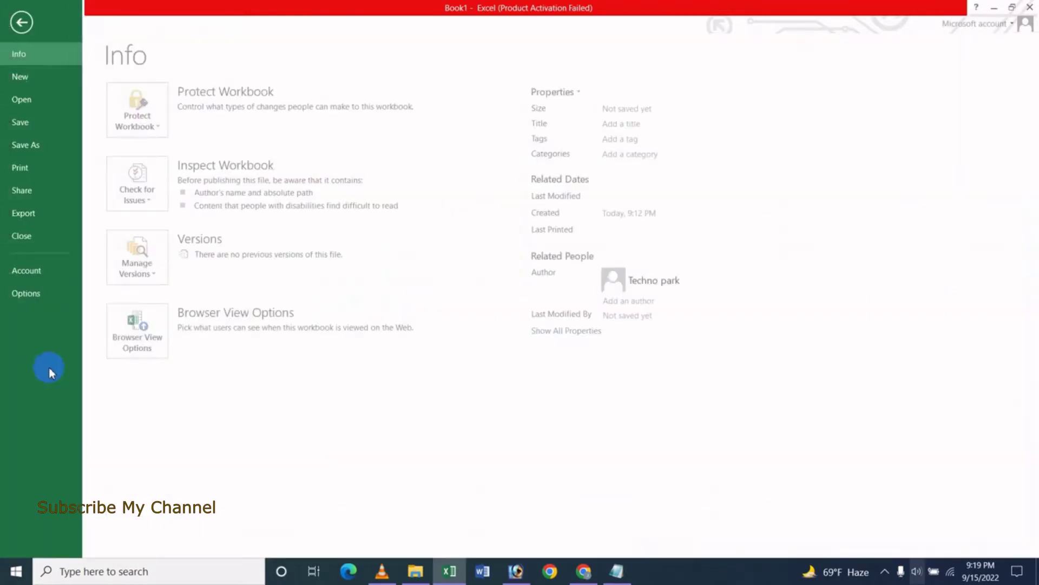
pyautogui.click(27, 293)
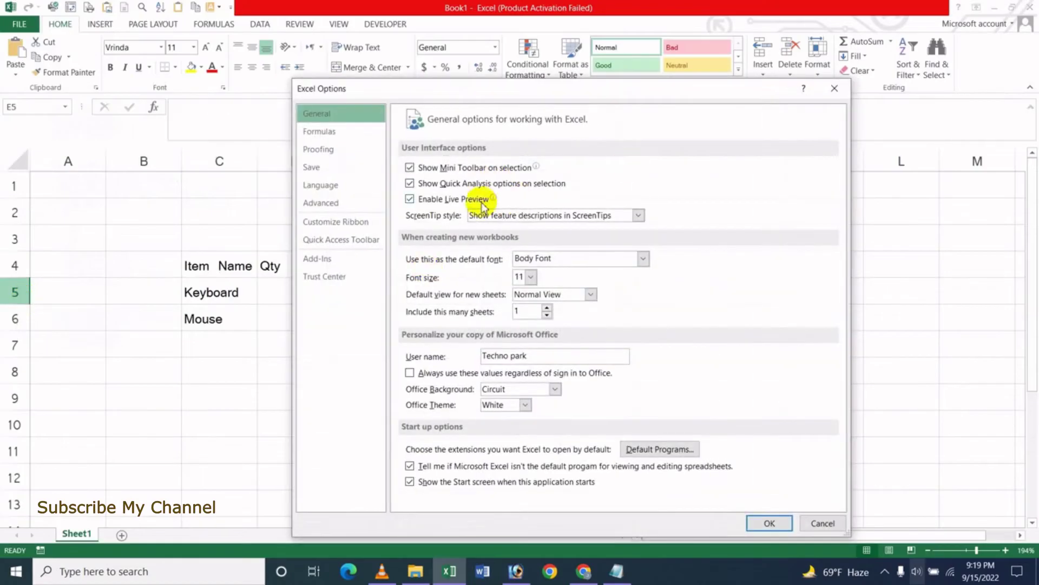
pyautogui.click(410, 199)
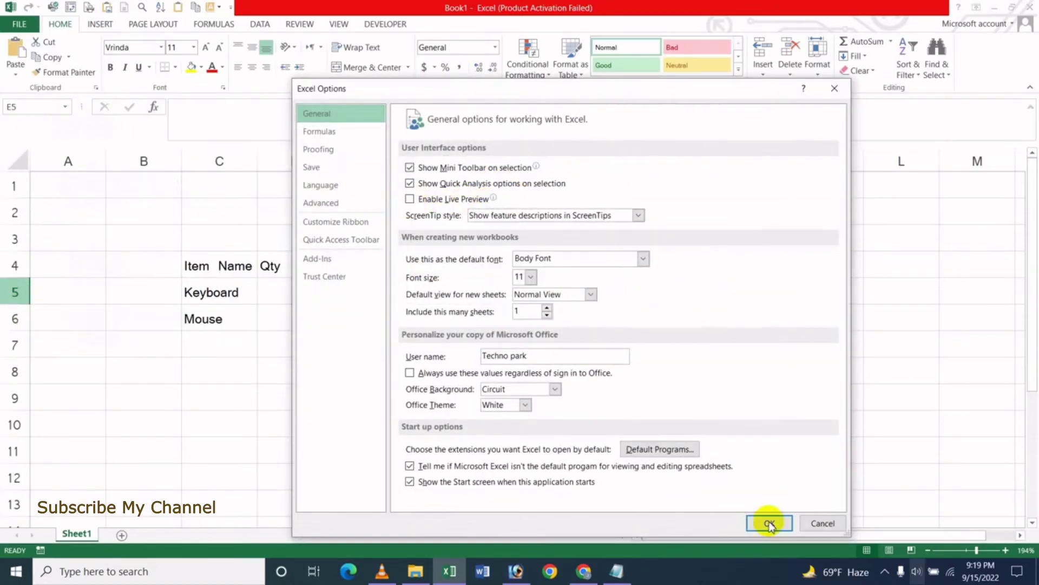
pyautogui.click(770, 523)
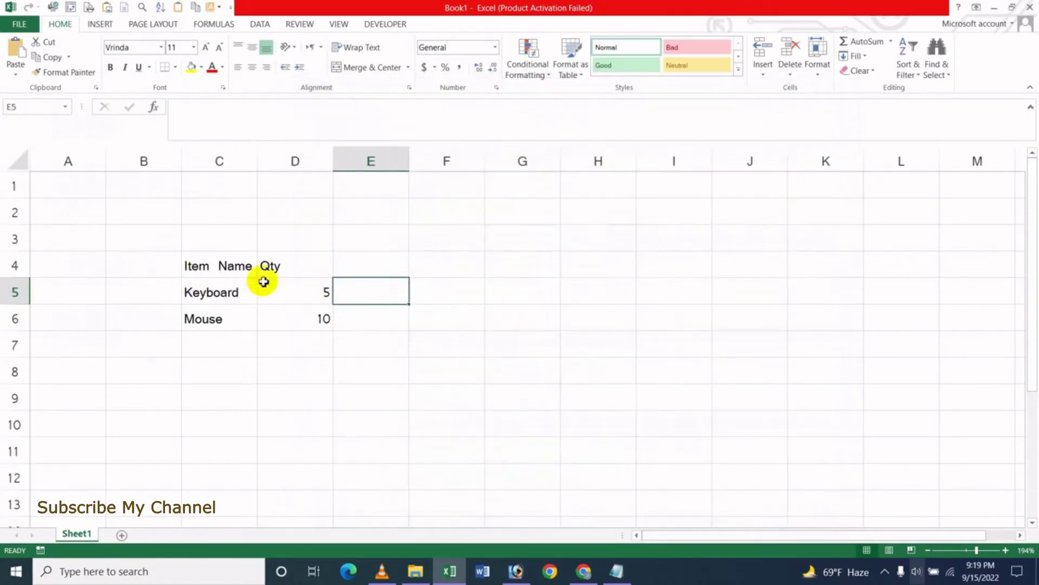
# Show the Fill Color palette on table C4:D6 and dismiss it without applying a colour.
pyautogui.moveTo(245, 269); pyautogui.dragTo(319, 326)
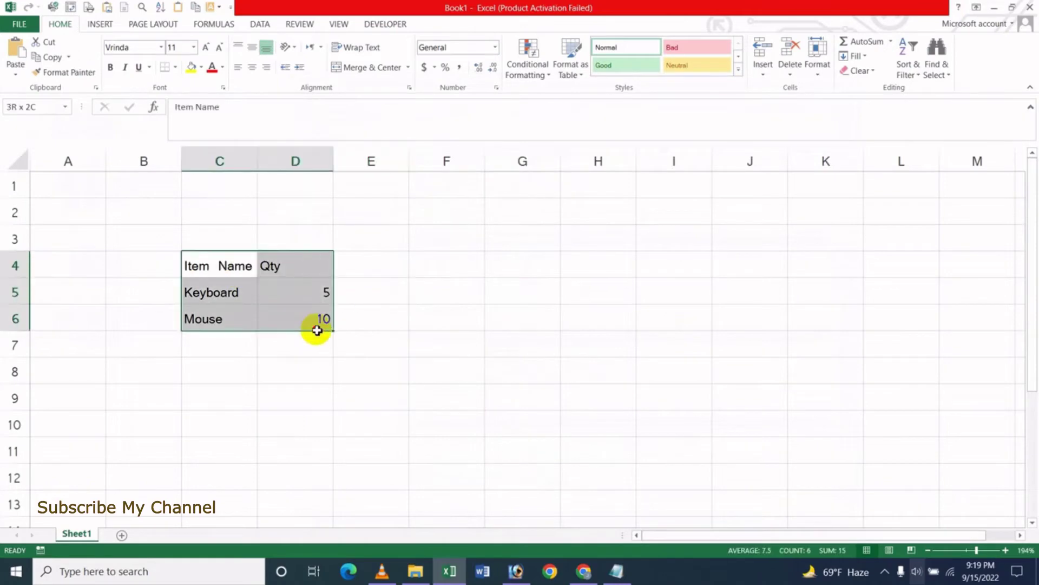
pyautogui.click(202, 68)
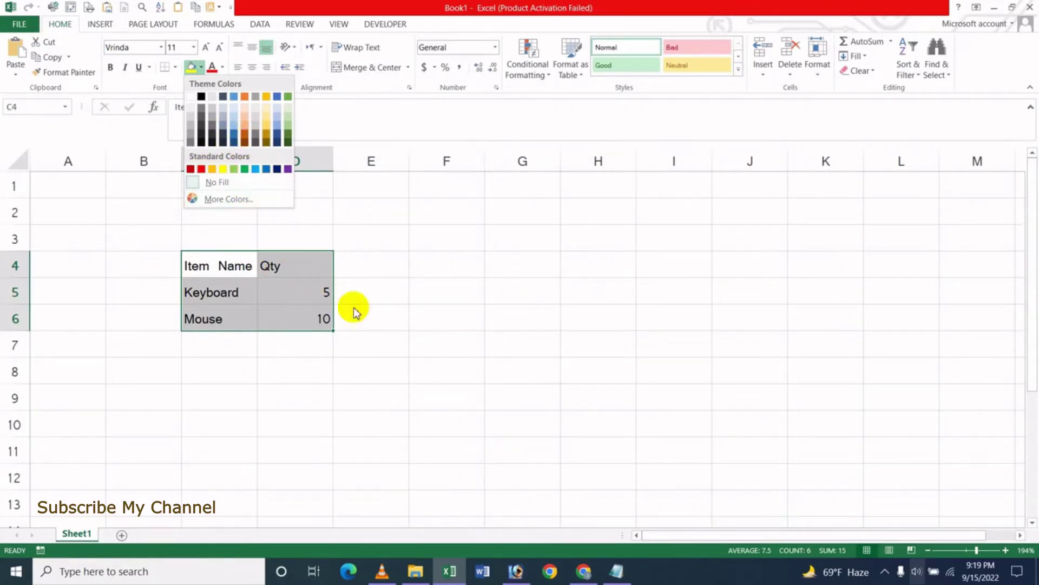
pyautogui.click(381, 298)
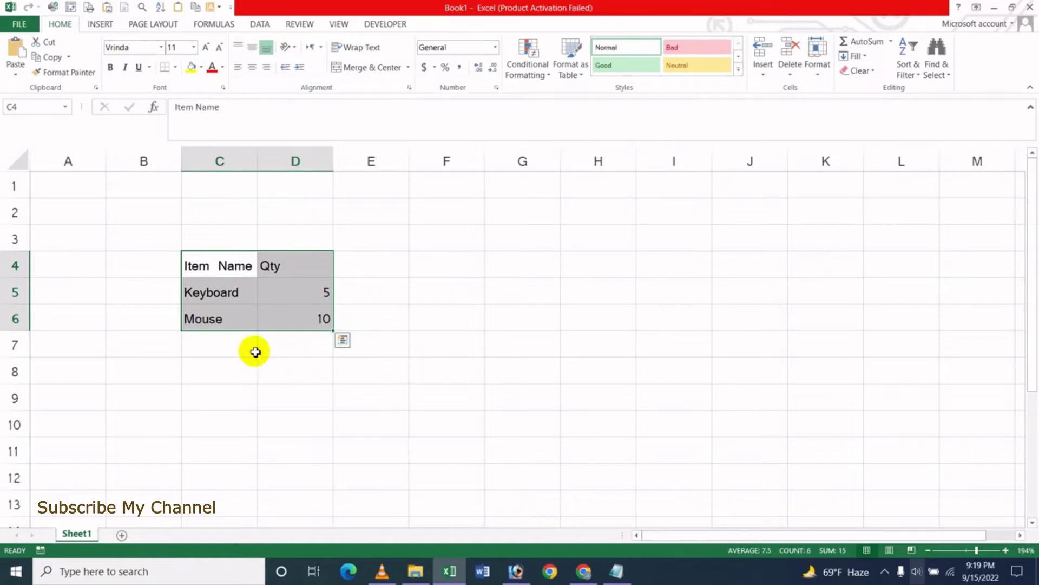
pyautogui.click(211, 351)
# Reopen and close Excel Options, then preview fill colours on C4:D6 again without applying one.
pyautogui.click(19, 24)
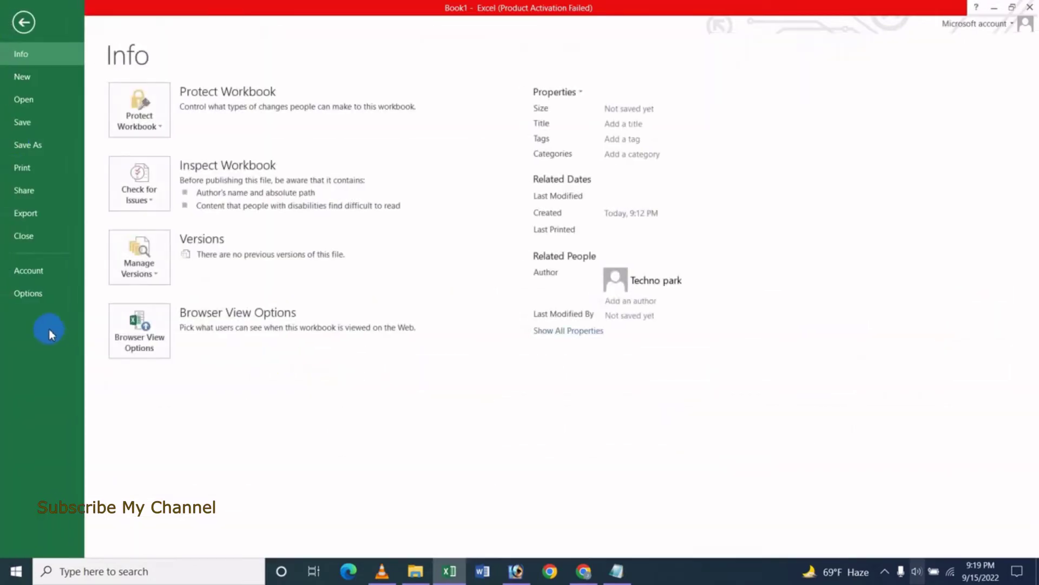
pyautogui.click(33, 294)
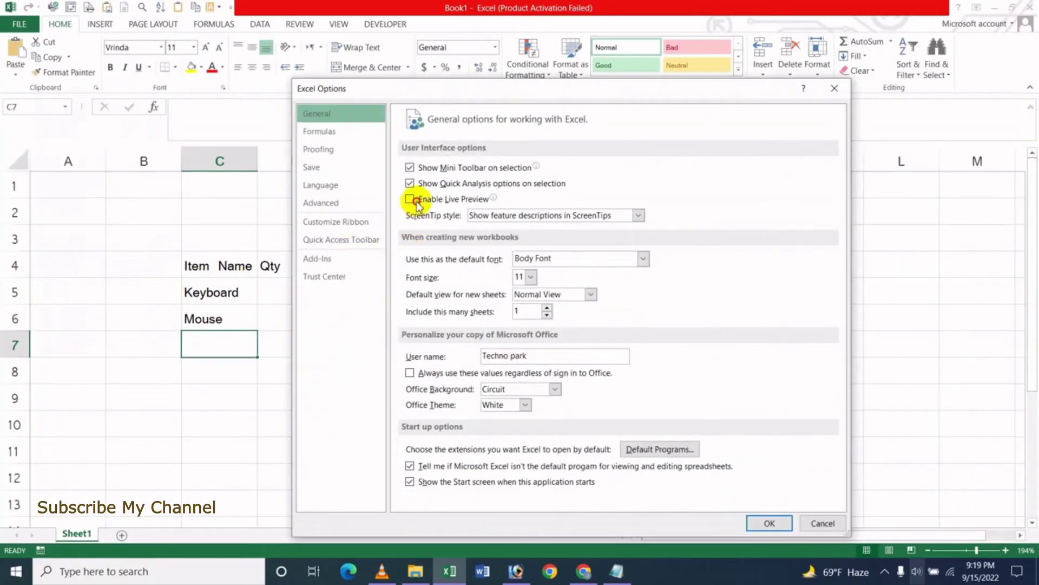
pyautogui.click(769, 523)
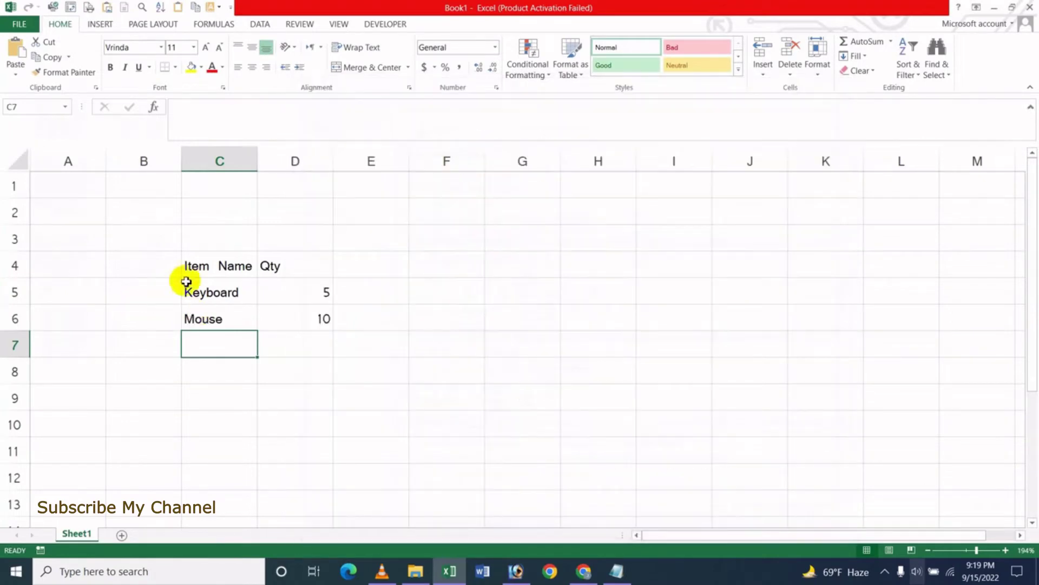
pyautogui.moveTo(186, 278); pyautogui.dragTo(290, 325)
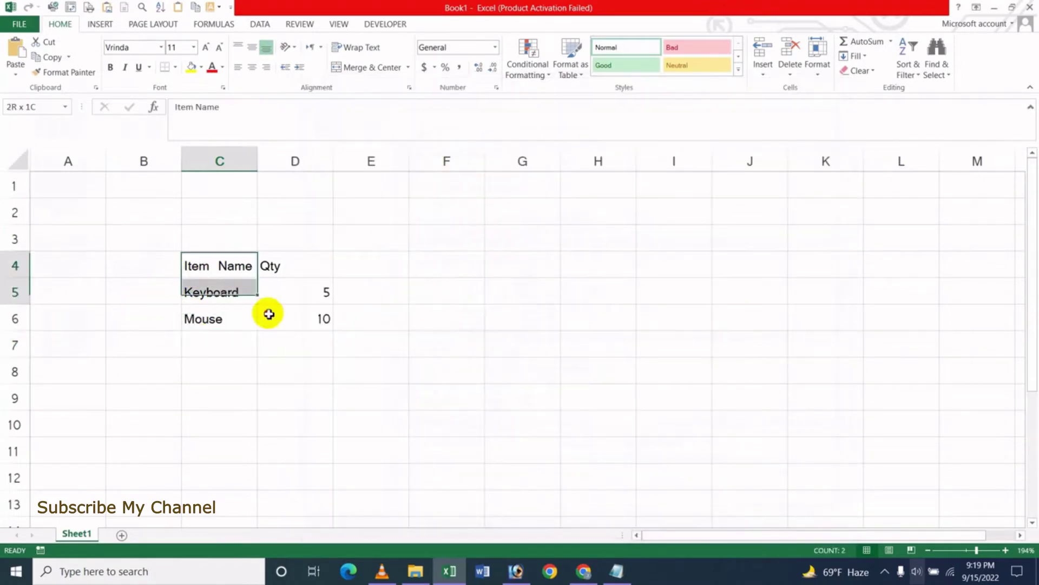
pyautogui.click(201, 67)
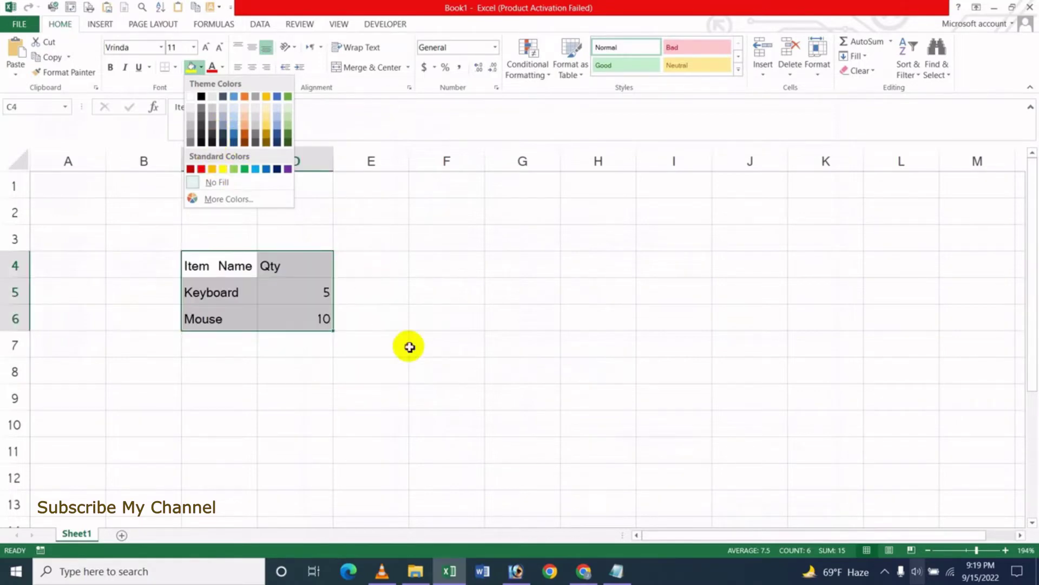
pyautogui.click(409, 347)
# Keep the ScreenTip style on 'Show feature descriptions', cancel Options, then select cells G5 and E7.
pyautogui.click(18, 28)
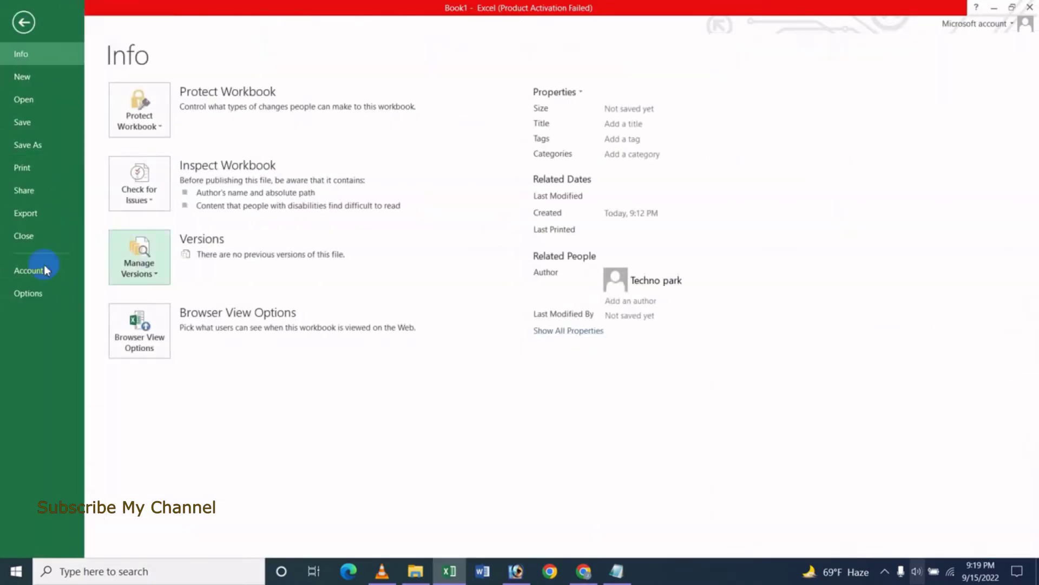
pyautogui.click(38, 295)
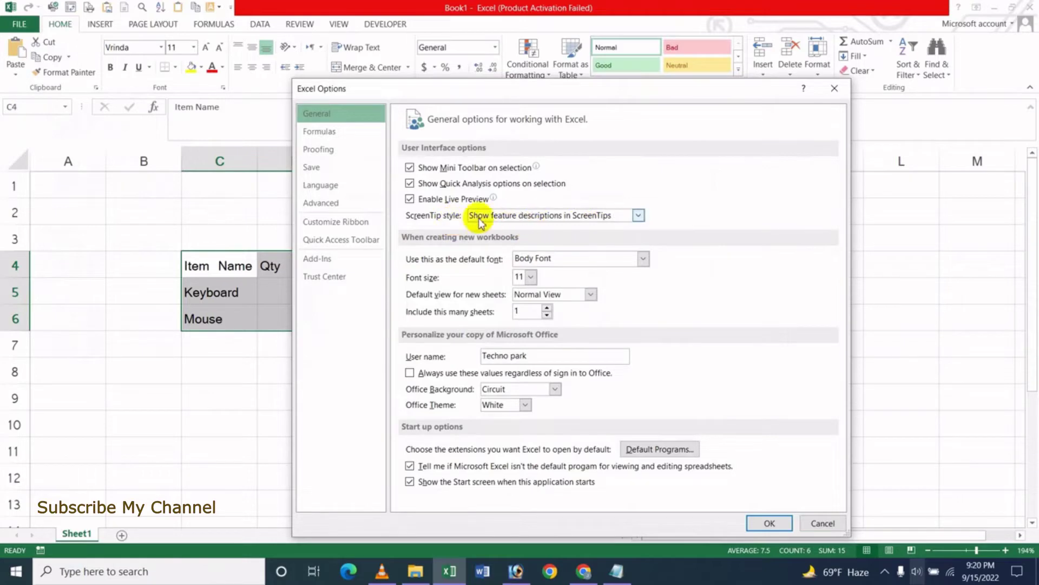
pyautogui.click(627, 218)
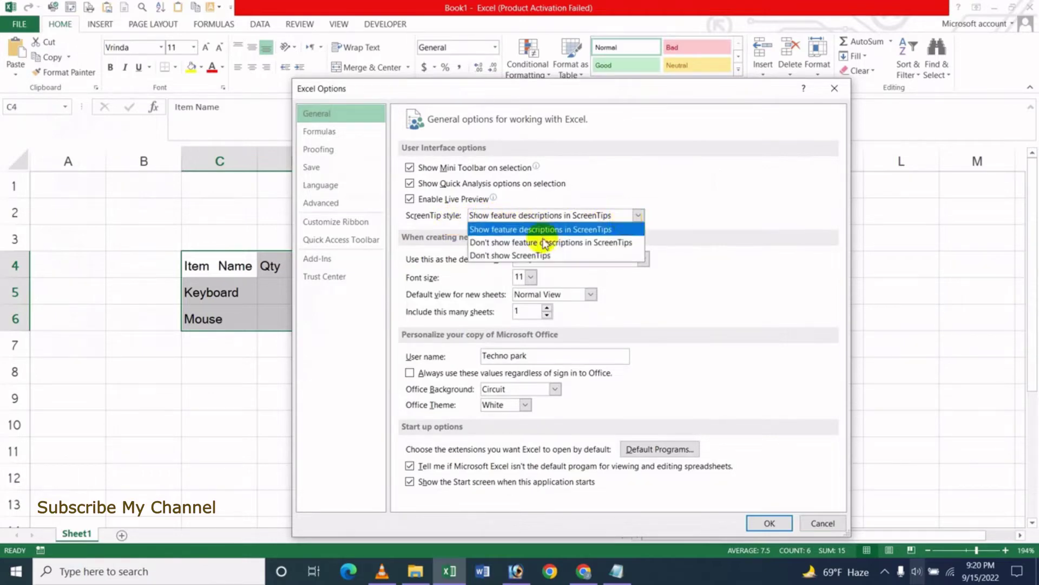
pyautogui.click(512, 229)
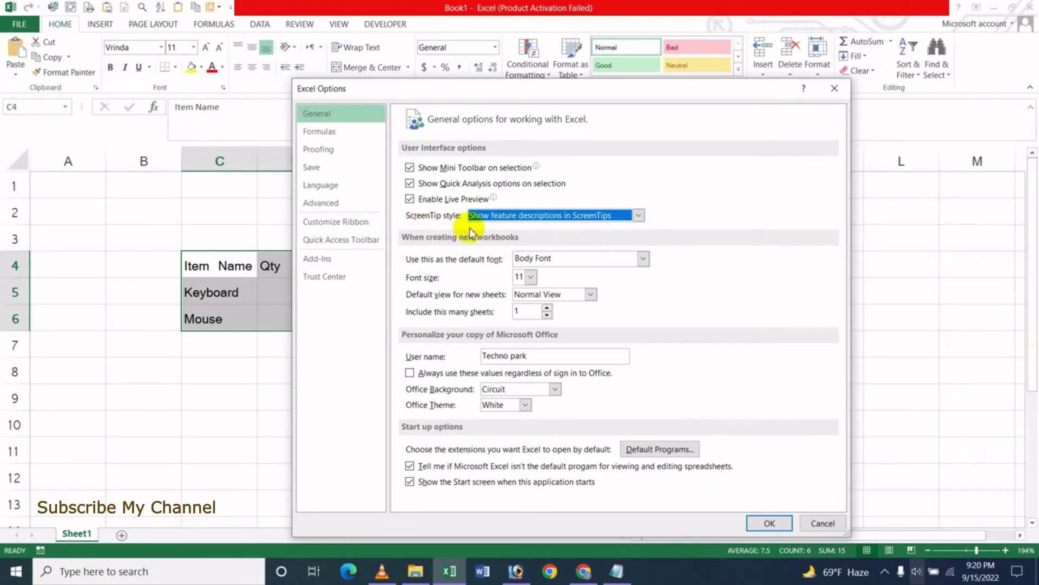
pyautogui.click(823, 522)
pyautogui.click(536, 287)
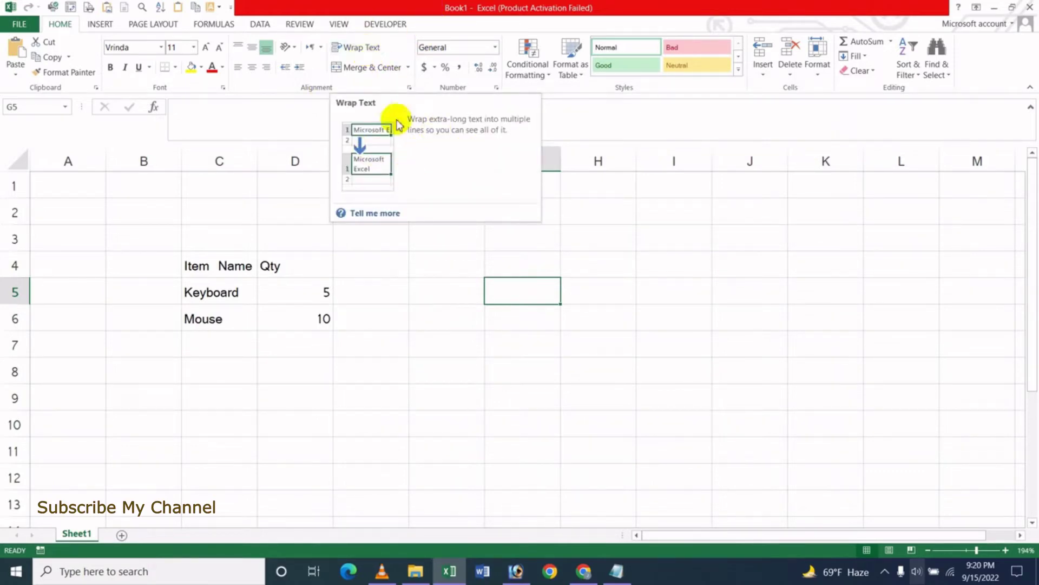
pyautogui.moveTo(355, 47)
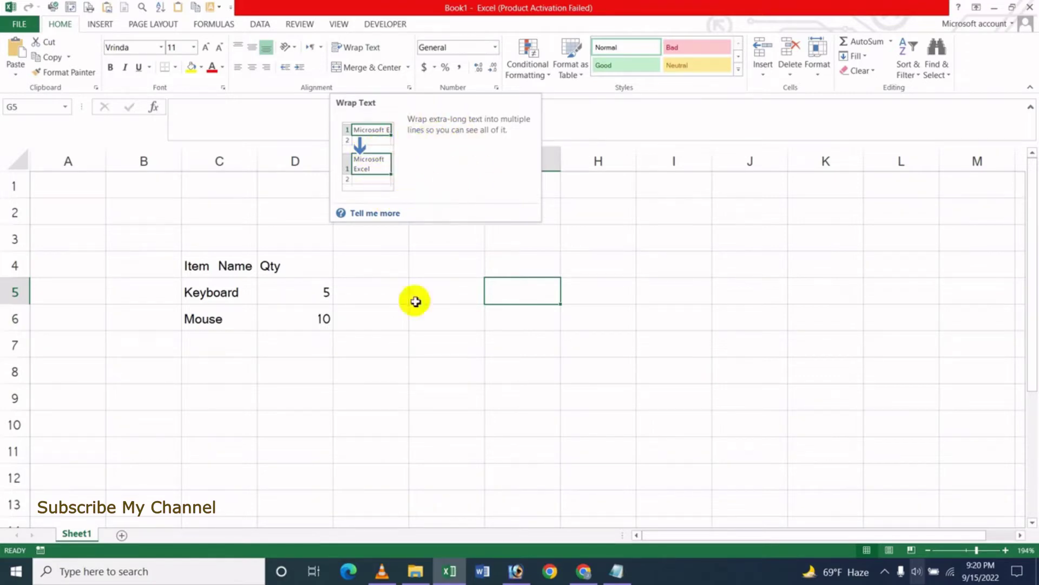
pyautogui.click(377, 342)
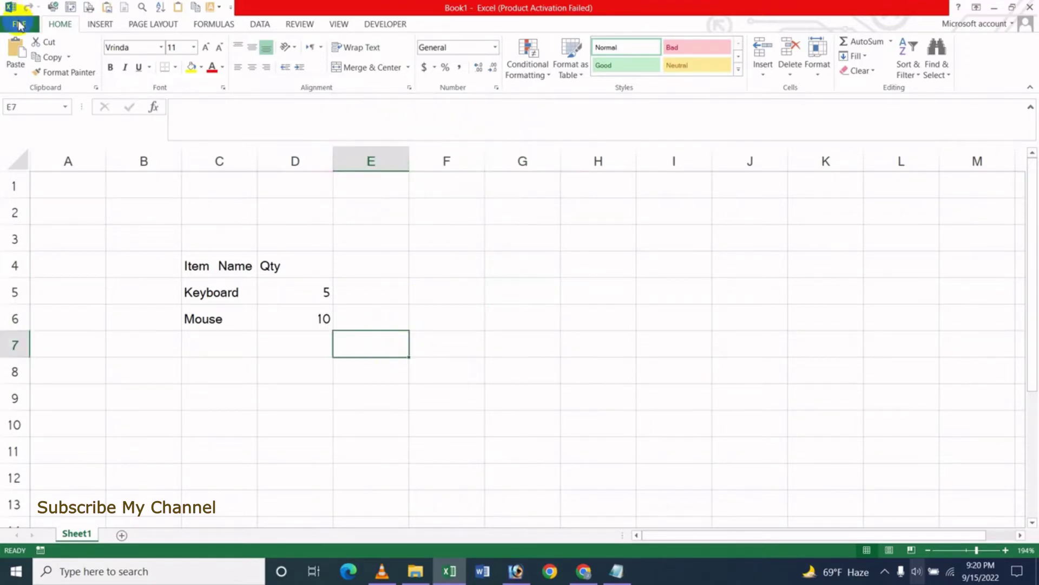
# Change the ScreenTip style to 'Don't show feature descriptions in ScreenTips' and apply it.
pyautogui.click(19, 25)
pyautogui.click(33, 294)
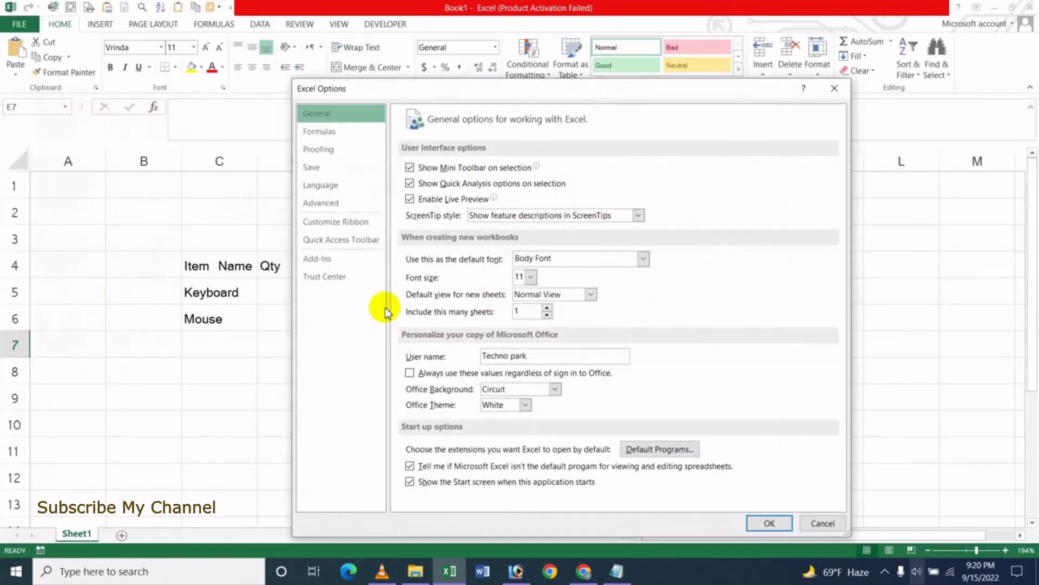
pyautogui.click(524, 216)
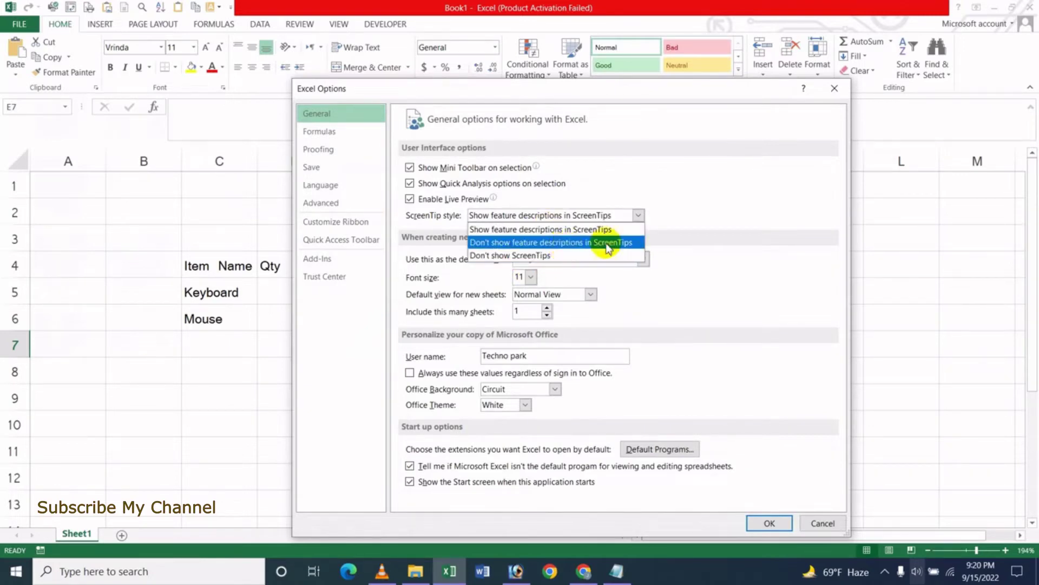
pyautogui.click(555, 245)
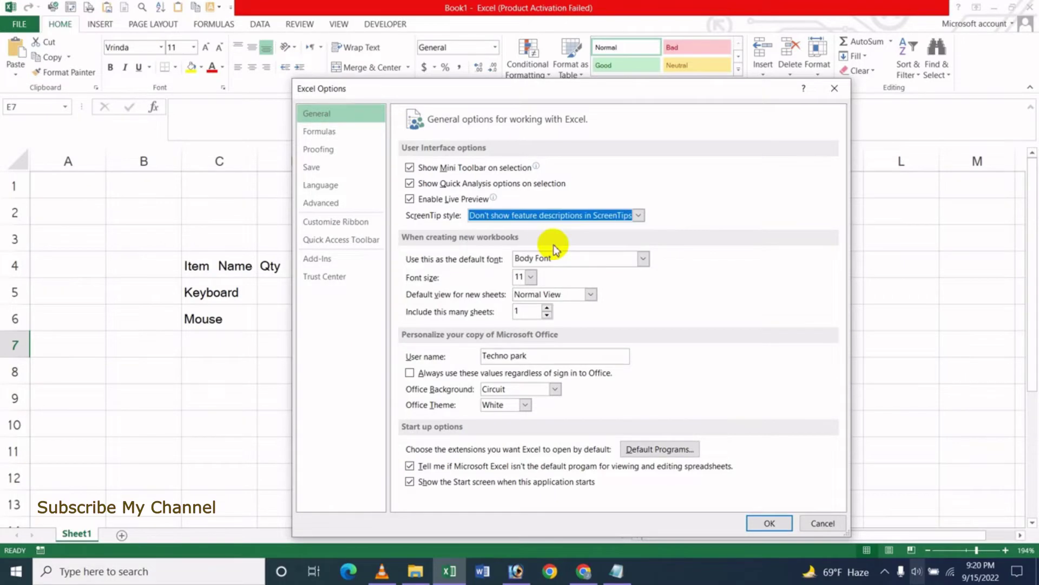
pyautogui.click(769, 523)
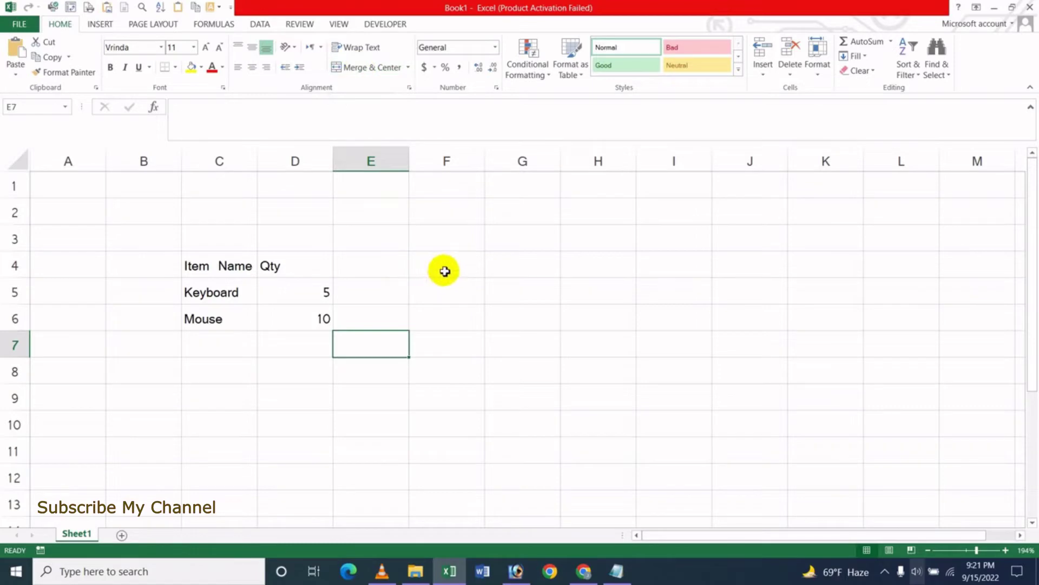
# Select F4, then choose 'Don't show ScreenTips' as the ScreenTip style in General options.
pyautogui.click(448, 270)
pyautogui.click(23, 28)
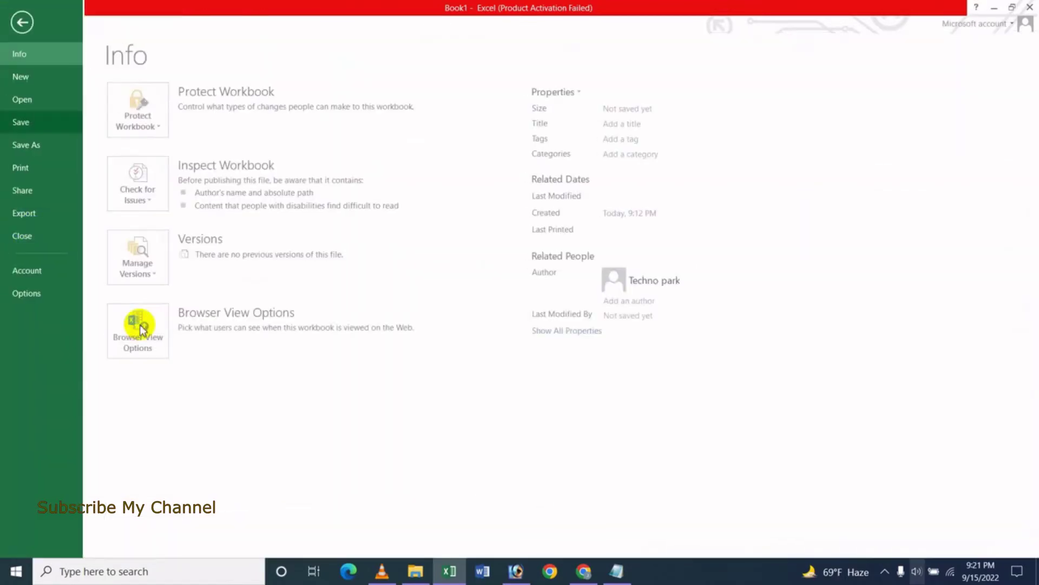
pyautogui.click(32, 295)
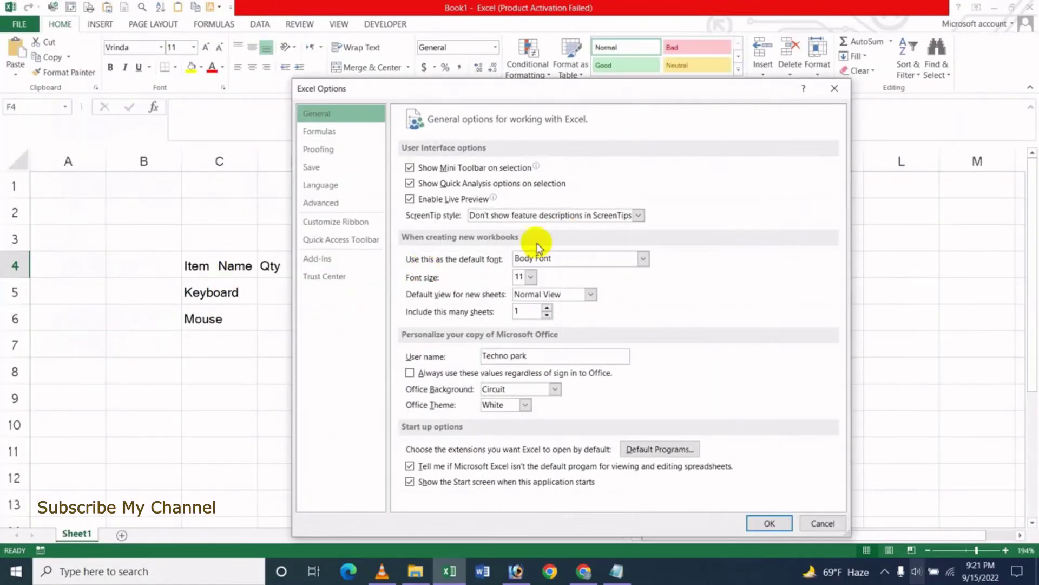
pyautogui.click(497, 217)
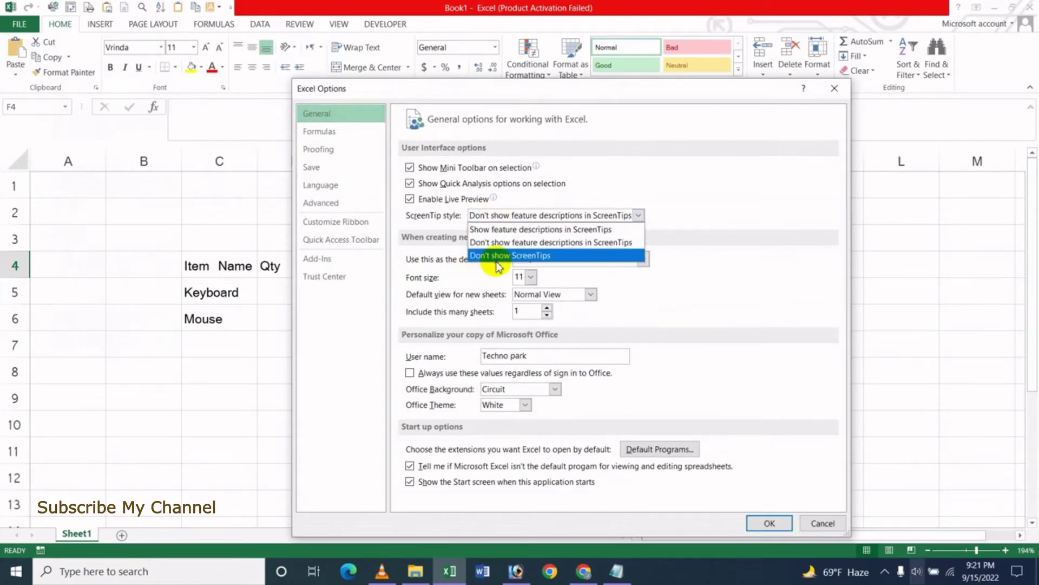
pyautogui.click(555, 257)
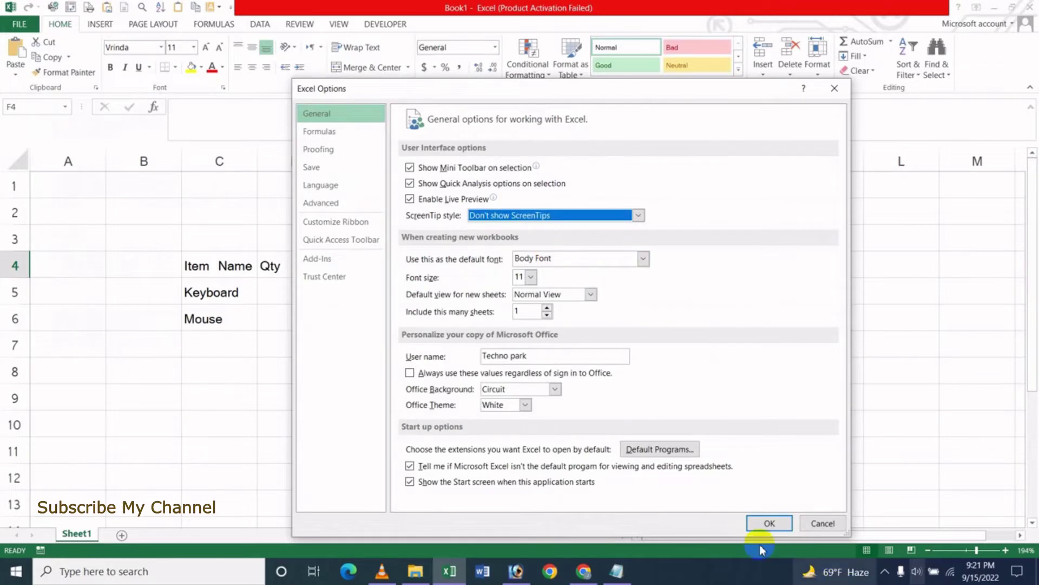
# Apply the 'Don't show ScreenTips' setting and select cells F7 and E8.
pyautogui.click(767, 523)
pyautogui.click(428, 343)
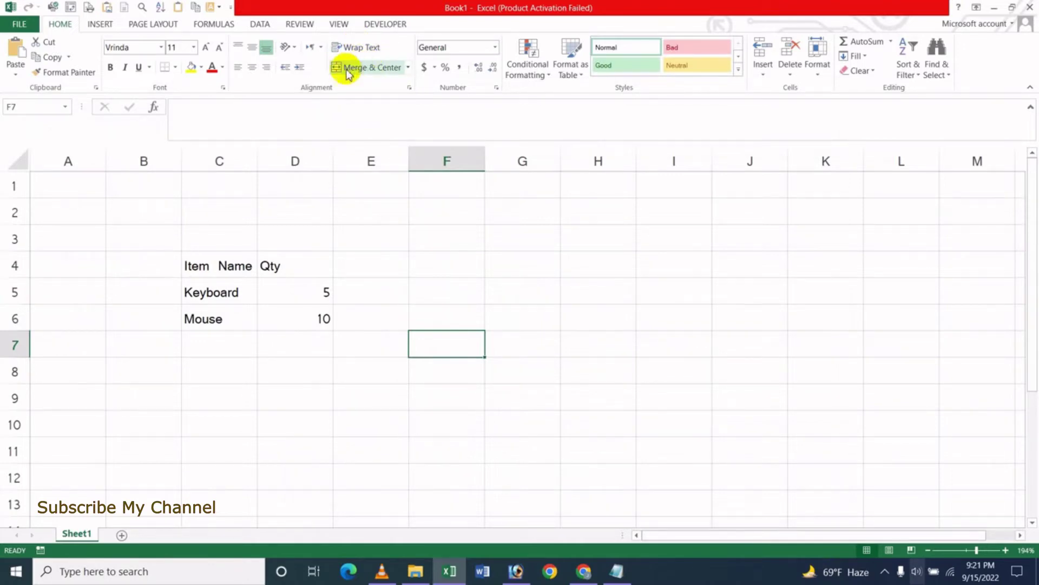
pyautogui.click(345, 370)
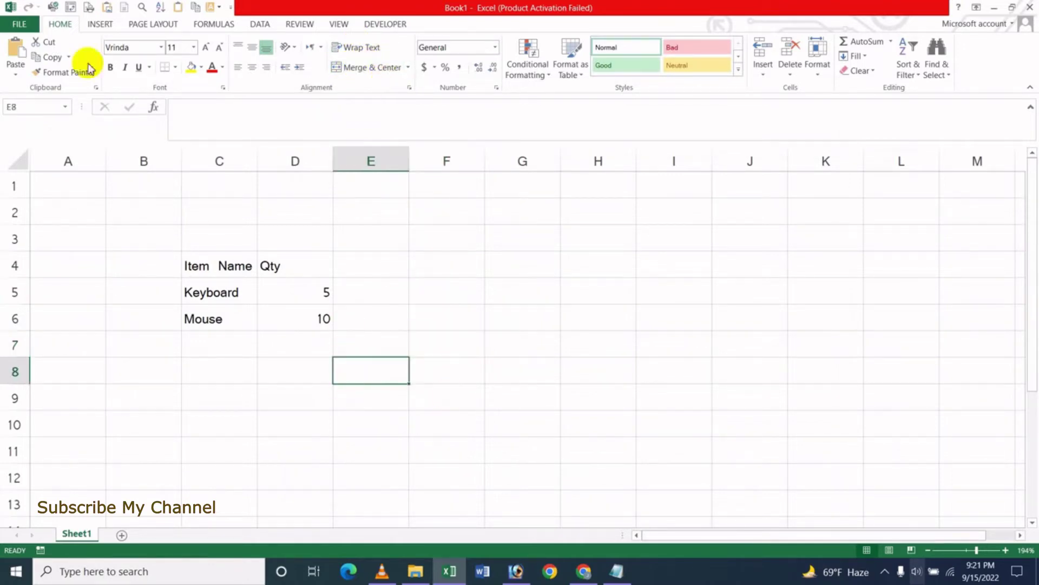
# Restore the ScreenTip style to 'Show feature descriptions in ScreenTips' and apply it.
pyautogui.click(22, 26)
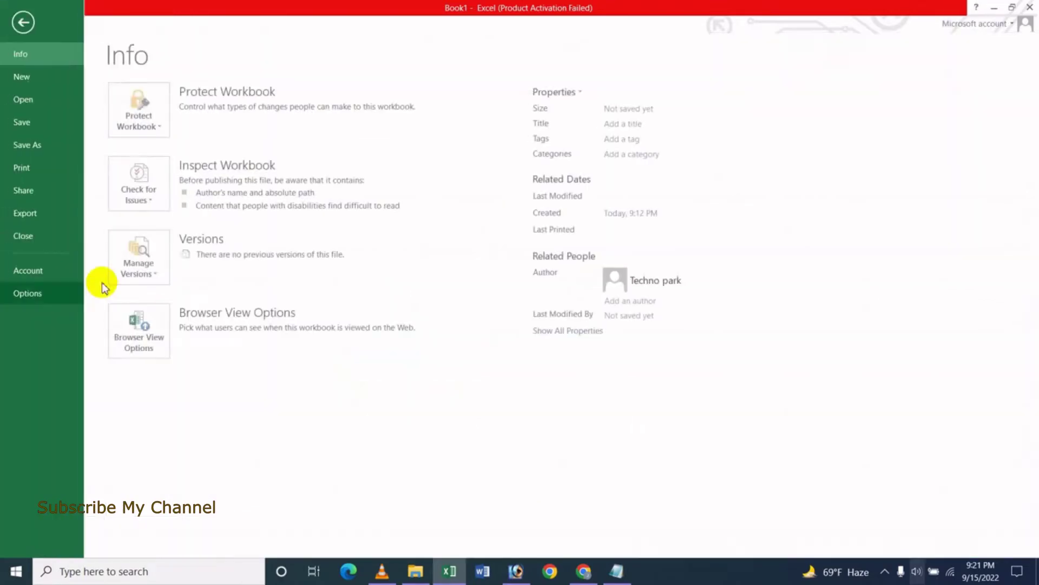
pyautogui.click(35, 294)
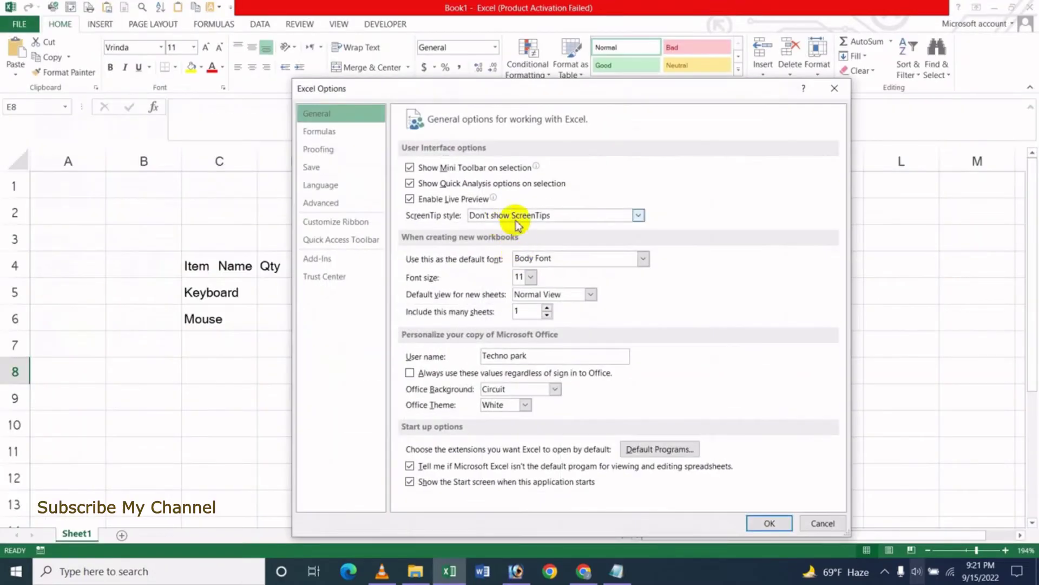
pyautogui.click(515, 218)
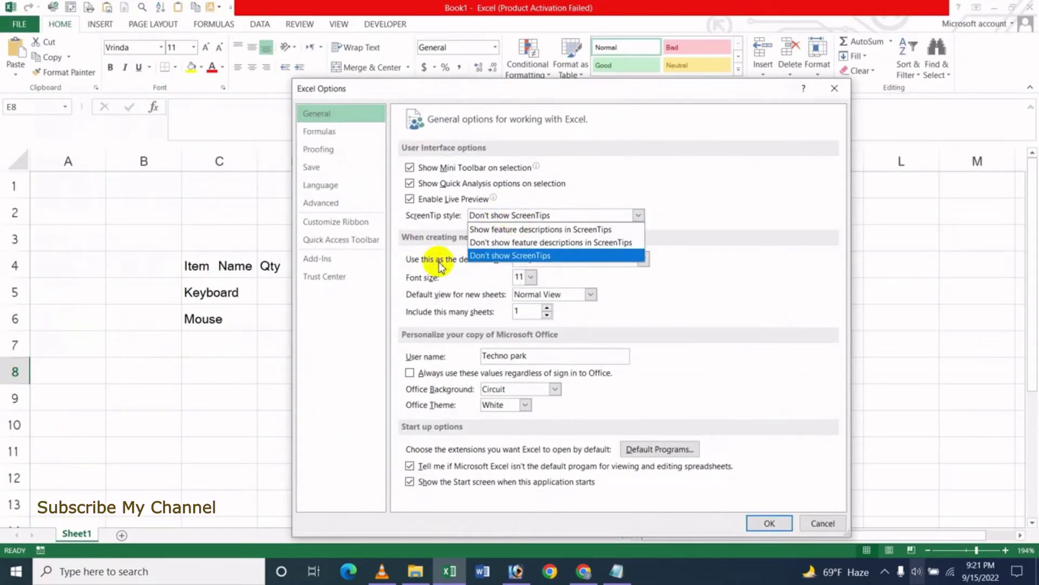
pyautogui.click(558, 230)
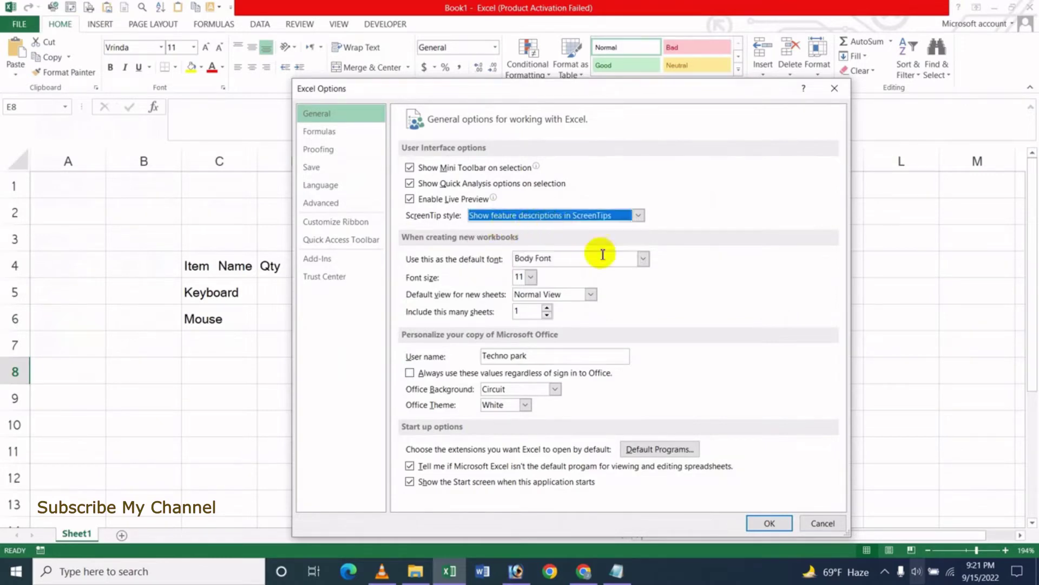
pyautogui.click(769, 523)
pyautogui.click(479, 318)
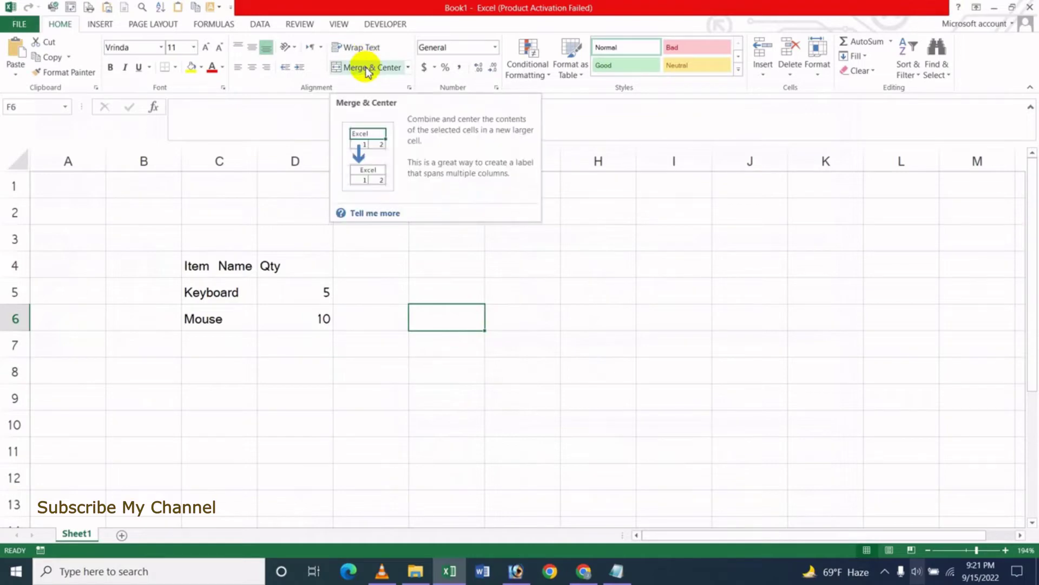
pyautogui.click(388, 378)
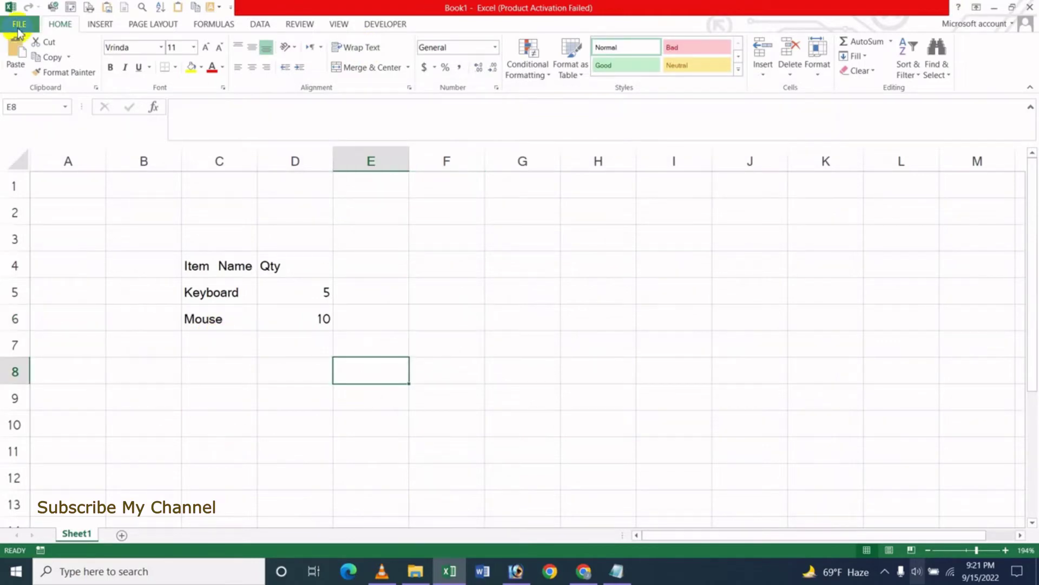
pyautogui.click(20, 25)
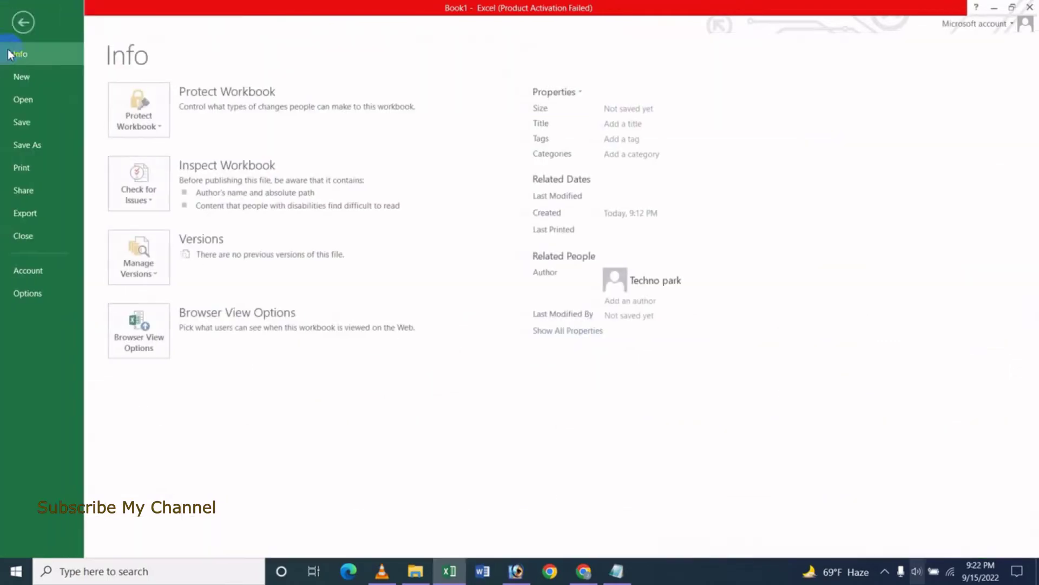
pyautogui.click(28, 292)
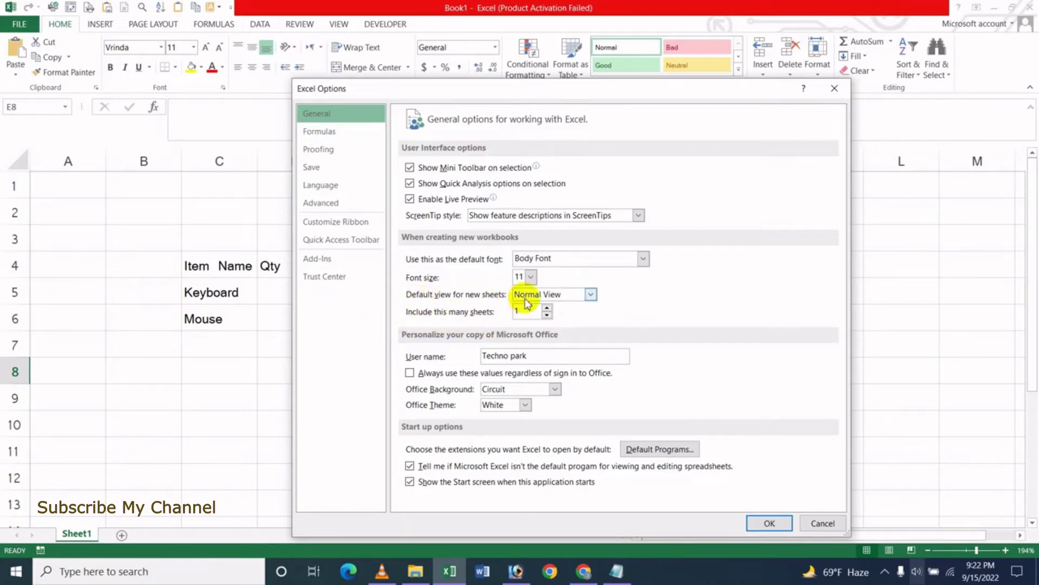
pyautogui.click(823, 523)
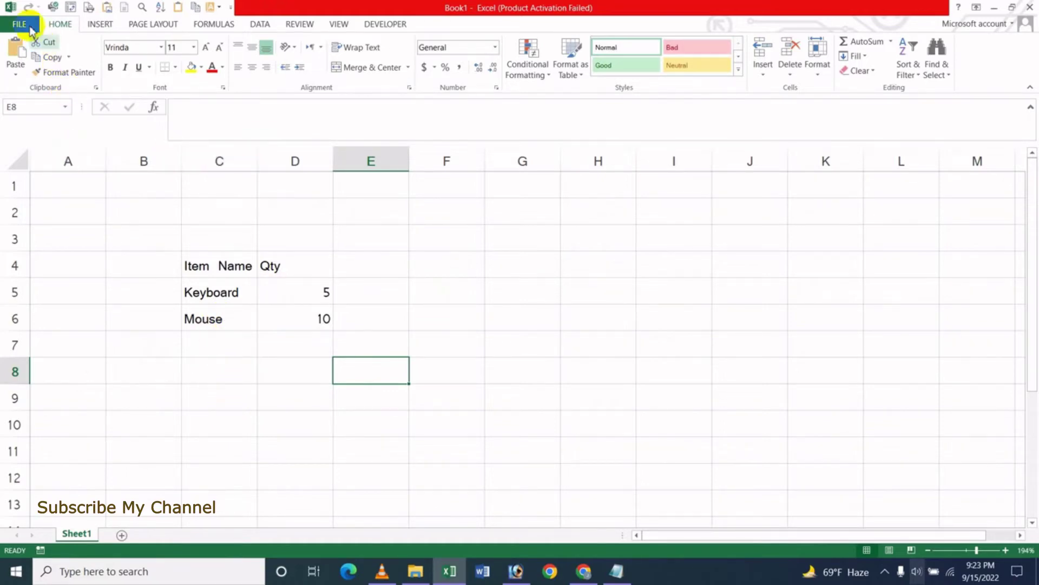
# Set new-workbook defaults to Arial Narrow size 16, Page Layout View and 3 sheets.
pyautogui.click(19, 24)
pyautogui.click(32, 292)
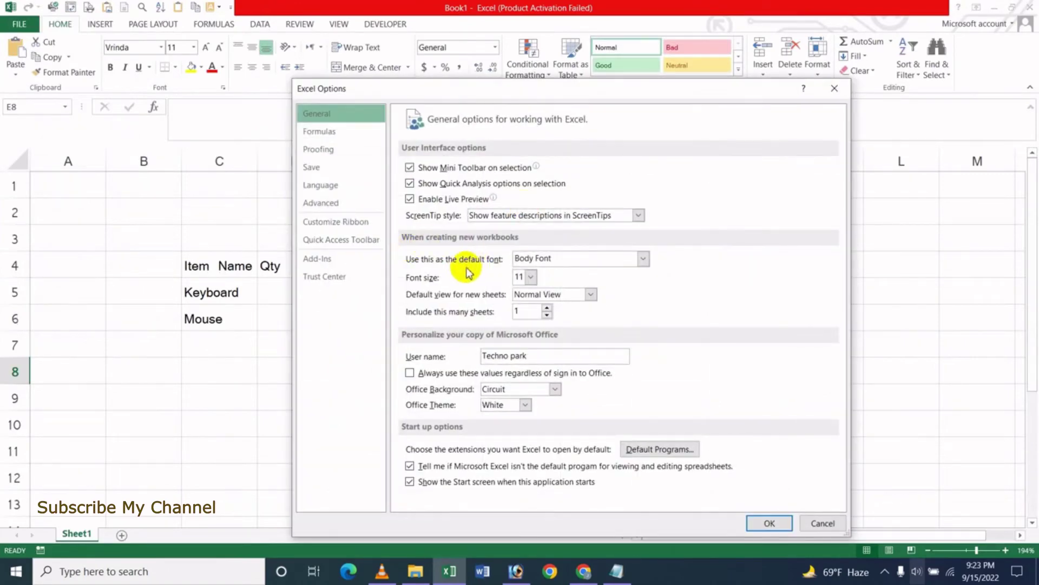
pyautogui.click(643, 259)
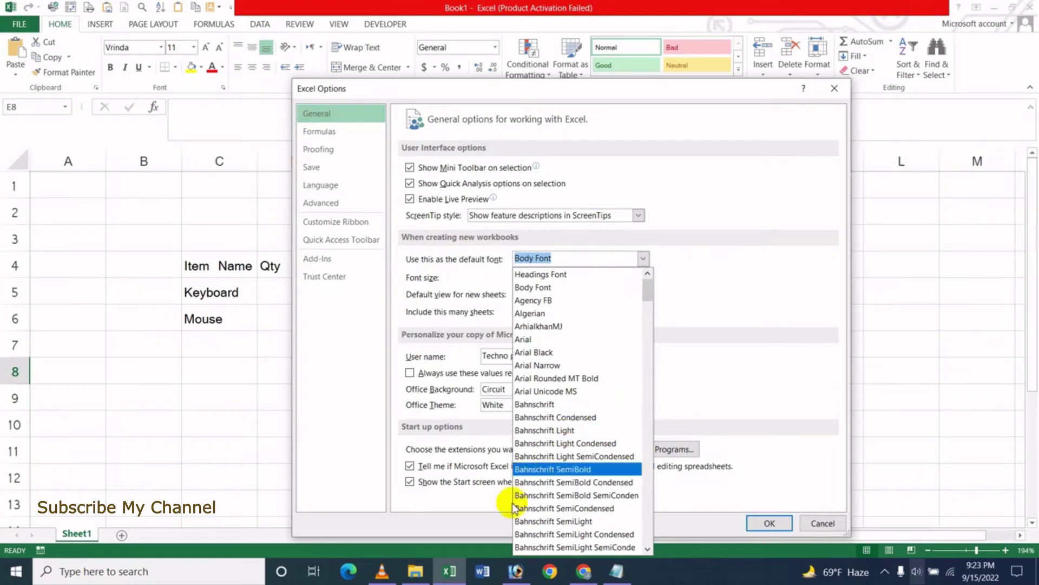
pyautogui.click(550, 368)
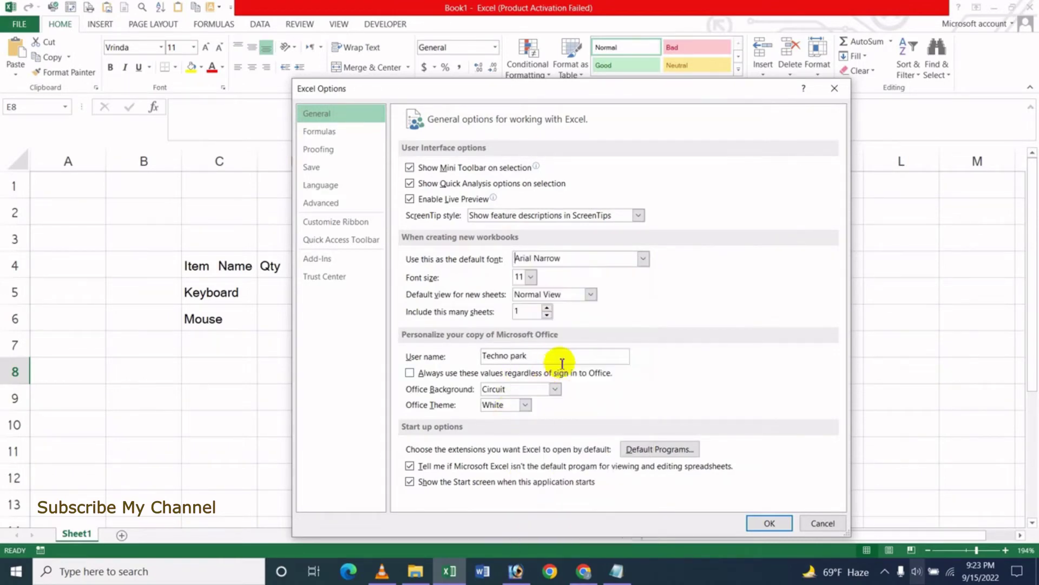
pyautogui.click(531, 279)
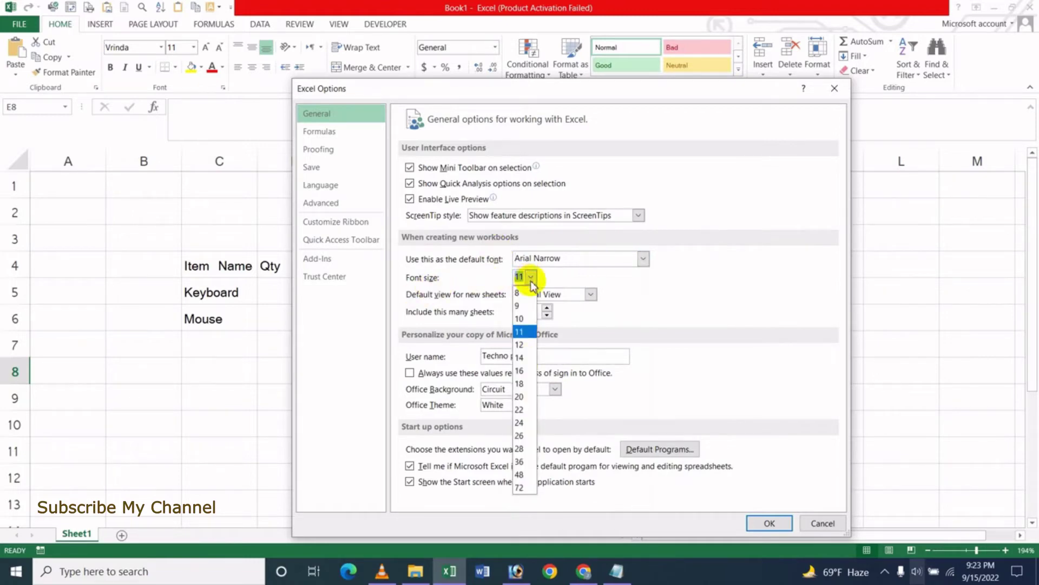
pyautogui.click(520, 372)
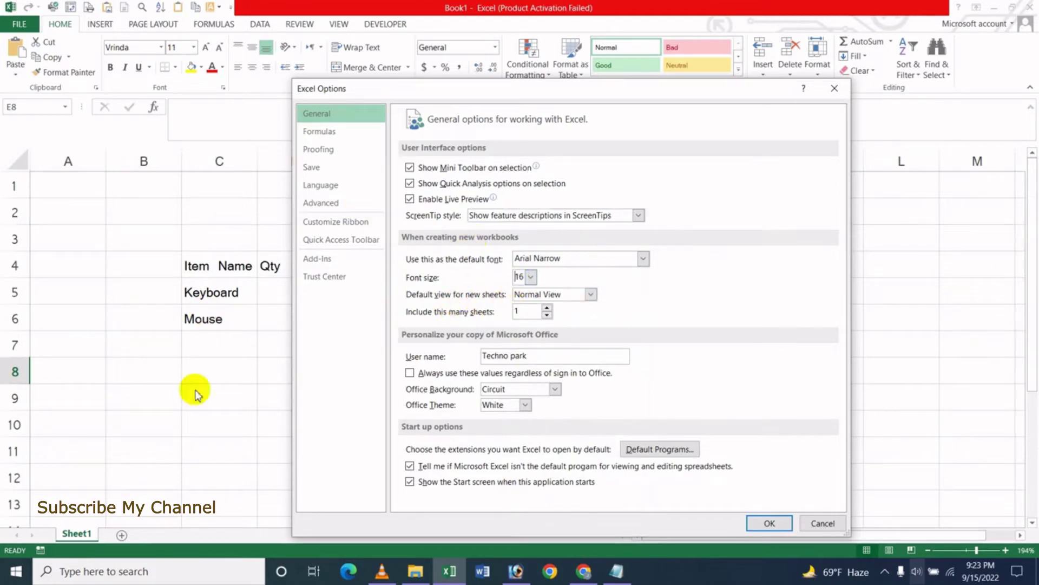
pyautogui.click(589, 294)
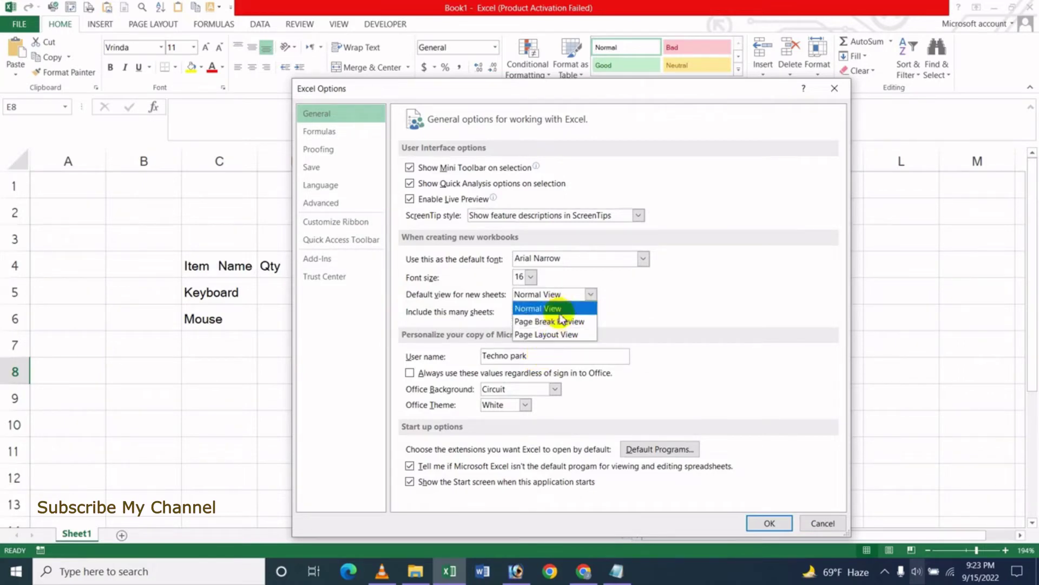
pyautogui.click(557, 336)
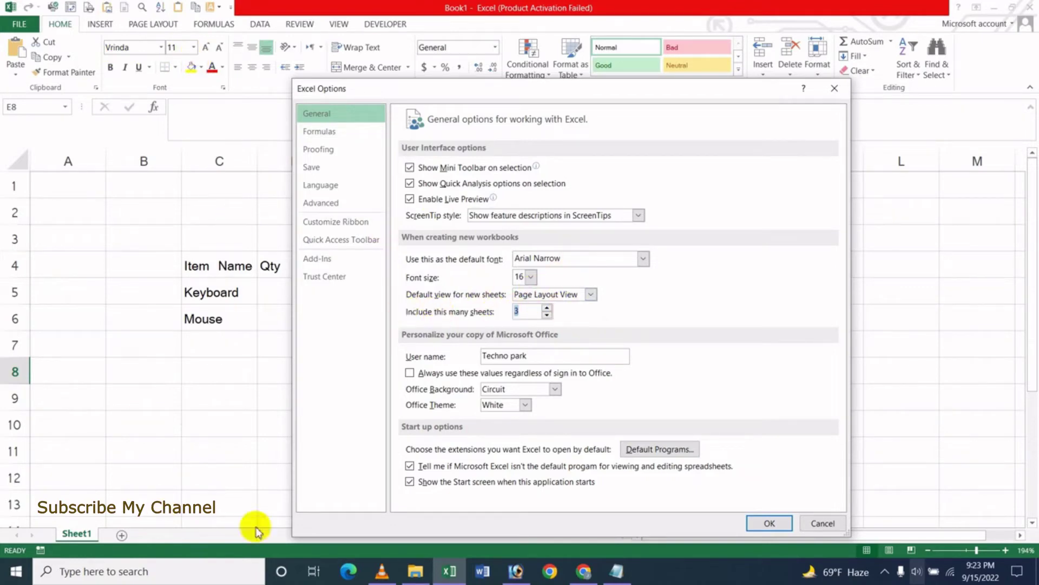
pyautogui.moveTo(518, 311); pyautogui.dragTo(607, 313)
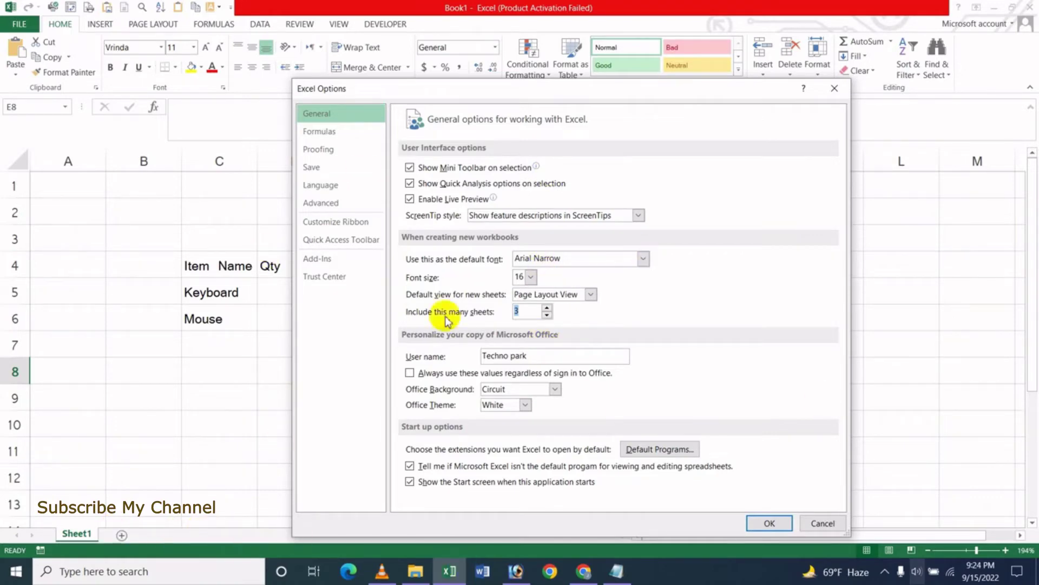
pyautogui.click(766, 523)
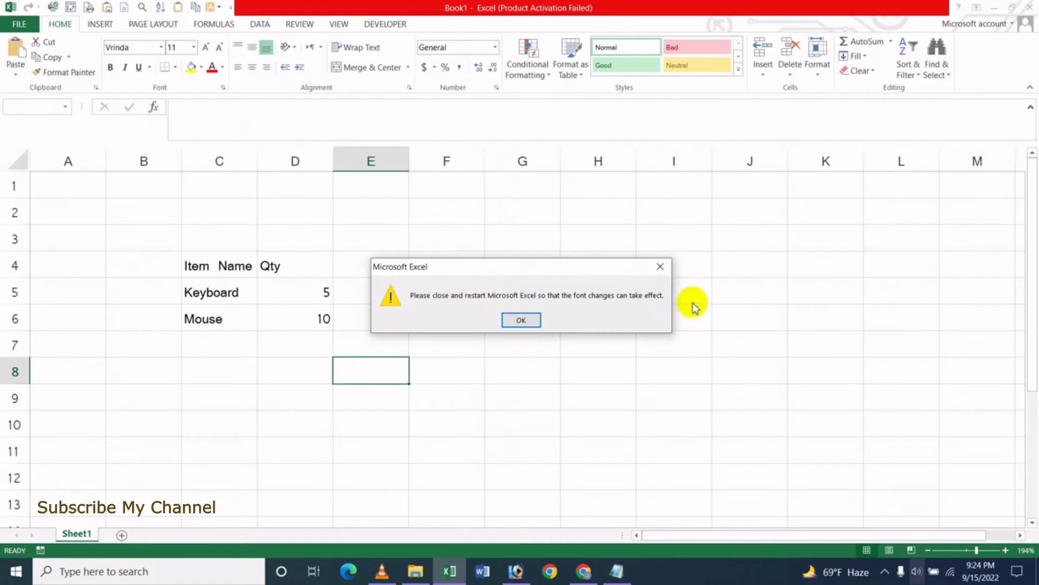
# Acknowledge the restart notice, close Excel without saving Book1, and minimize Chrome.
pyautogui.click(526, 322)
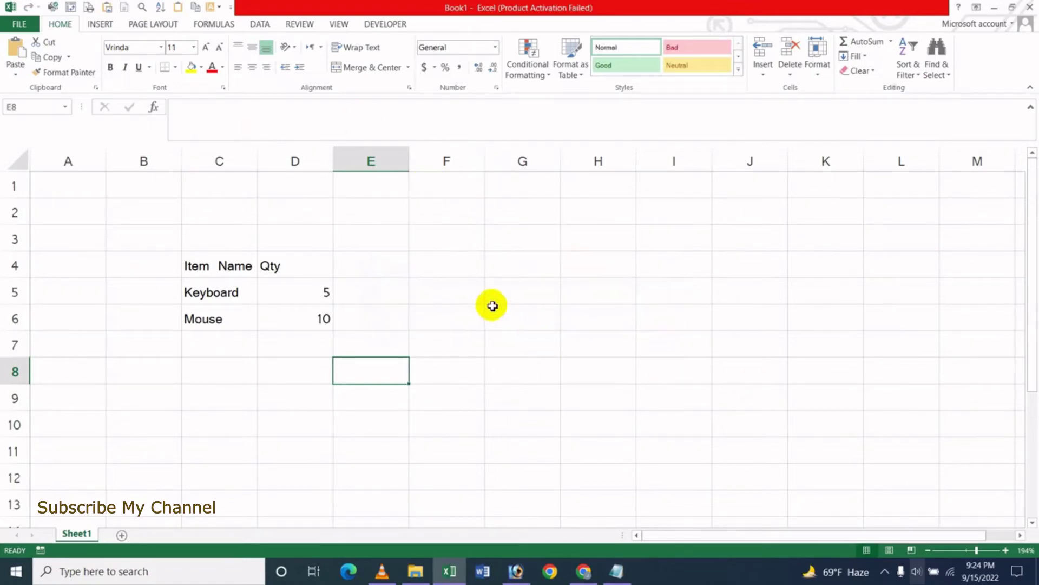
pyautogui.click(1029, 8)
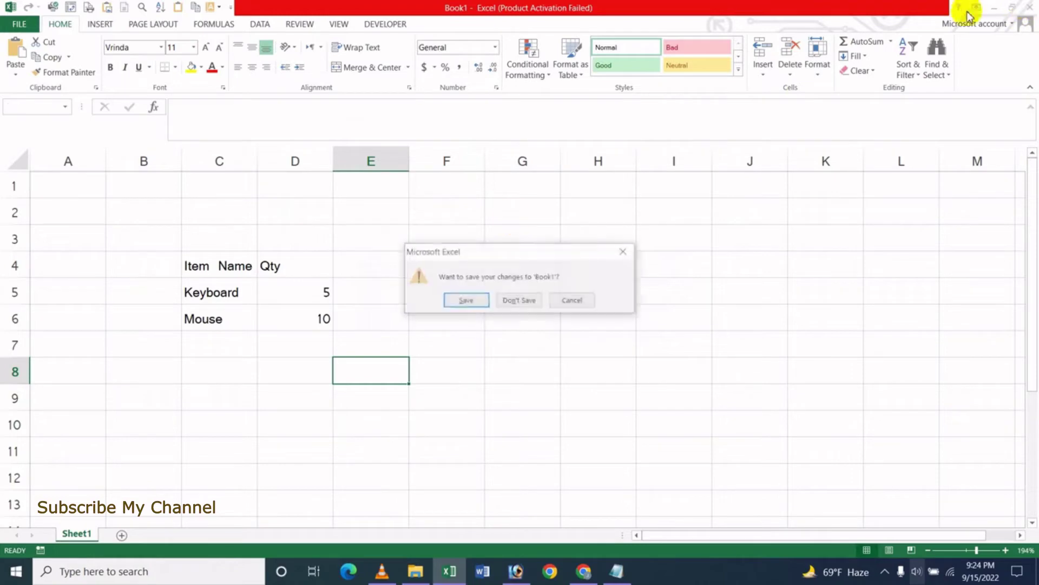
pyautogui.click(520, 300)
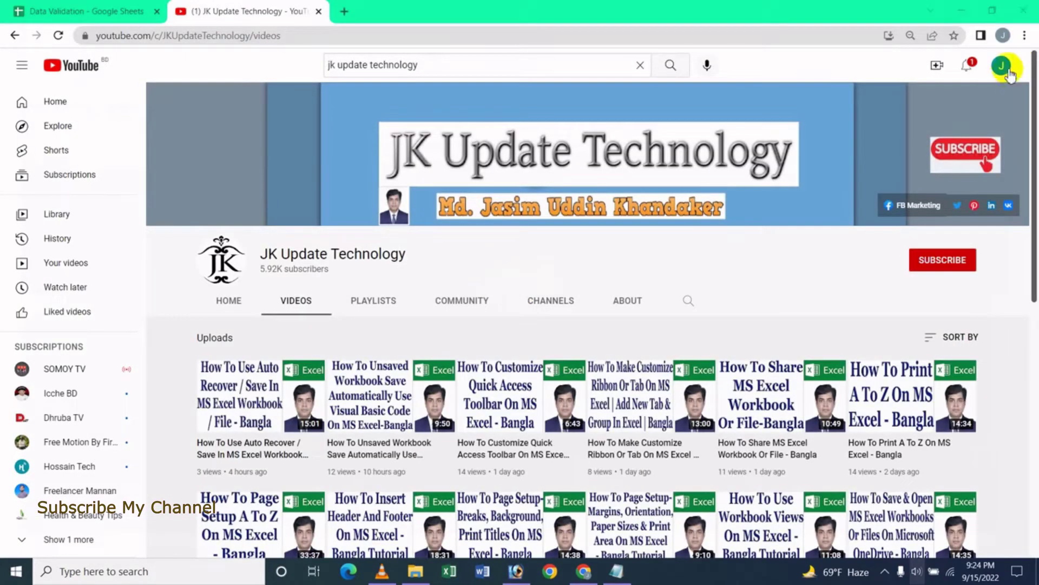
pyautogui.click(963, 10)
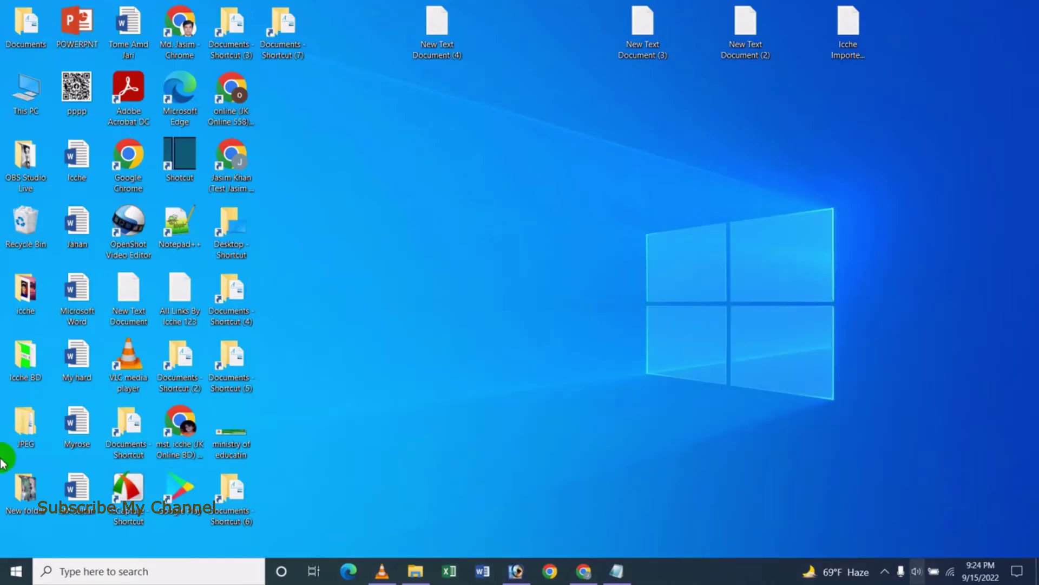
# Launch Excel 2013 from the Microsoft Office 2013 folder in the Start menu.
pyautogui.click(18, 573)
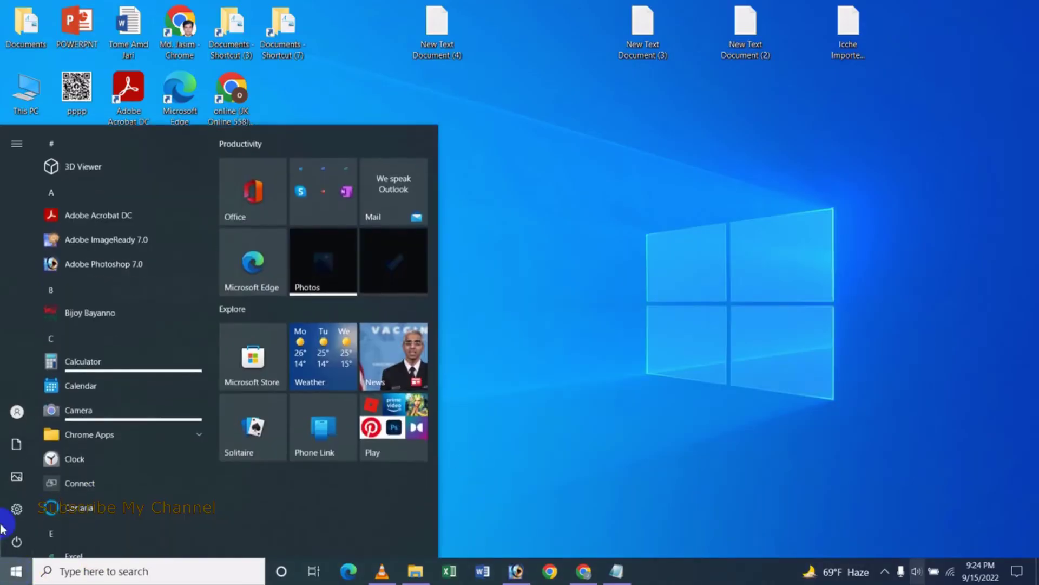
pyautogui.scroll(-2, 116, 434)
pyautogui.scroll(-4, 116, 435)
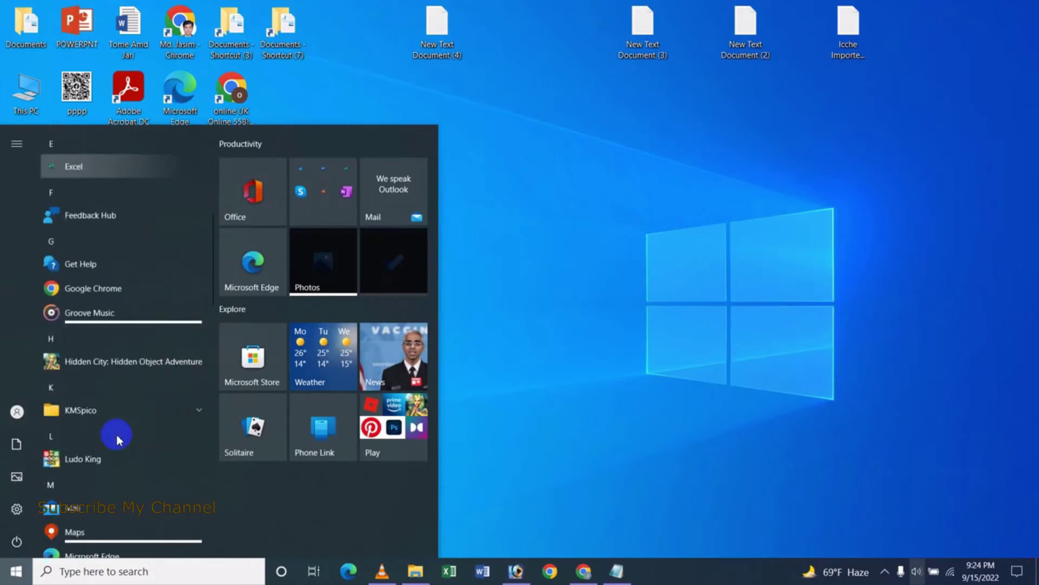
pyautogui.scroll(-2, 166, 403)
pyautogui.scroll(-2, 163, 409)
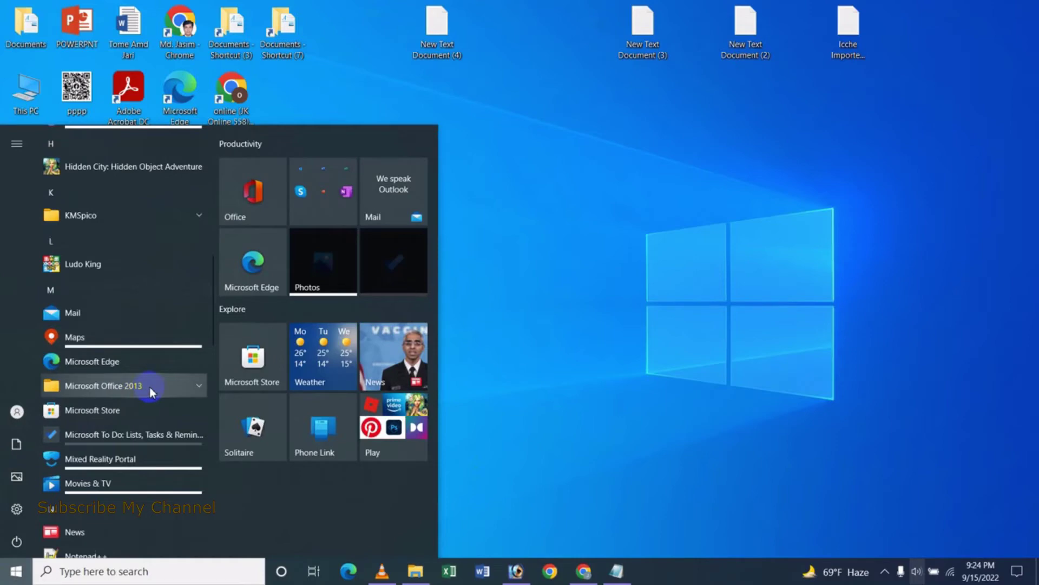
pyautogui.click(151, 390)
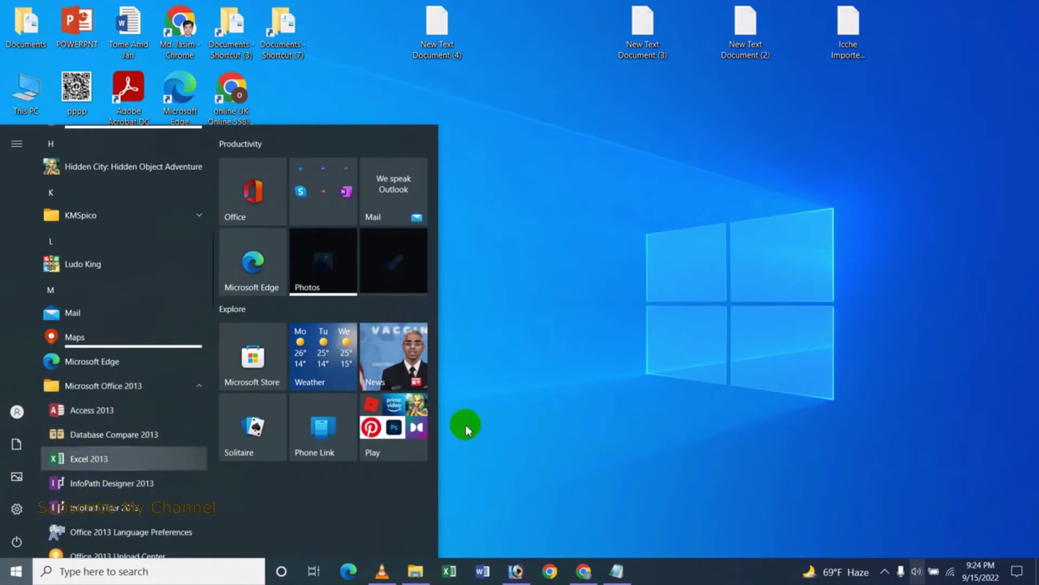
pyautogui.click(644, 345)
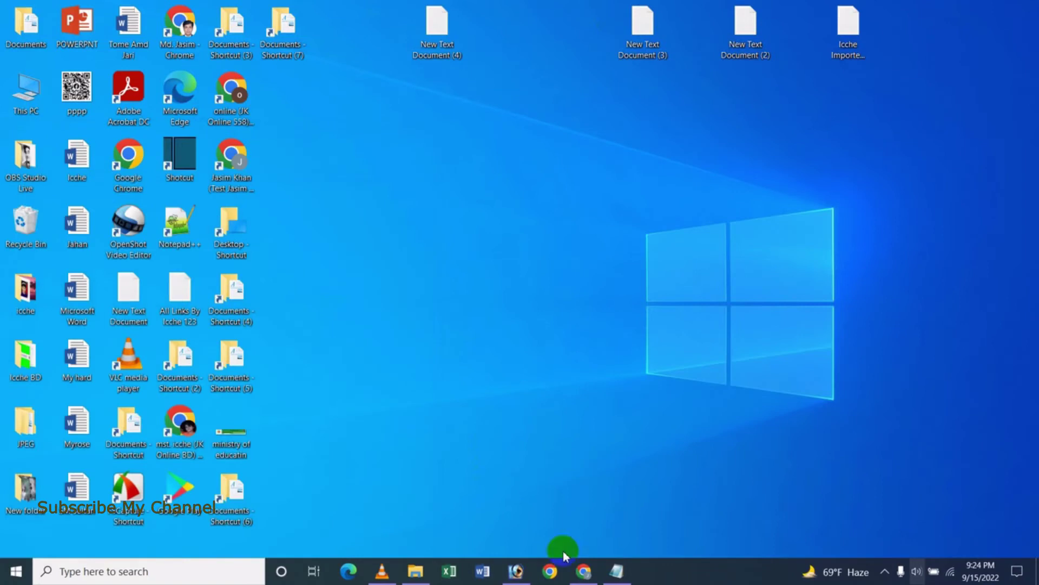
pyautogui.click(451, 571)
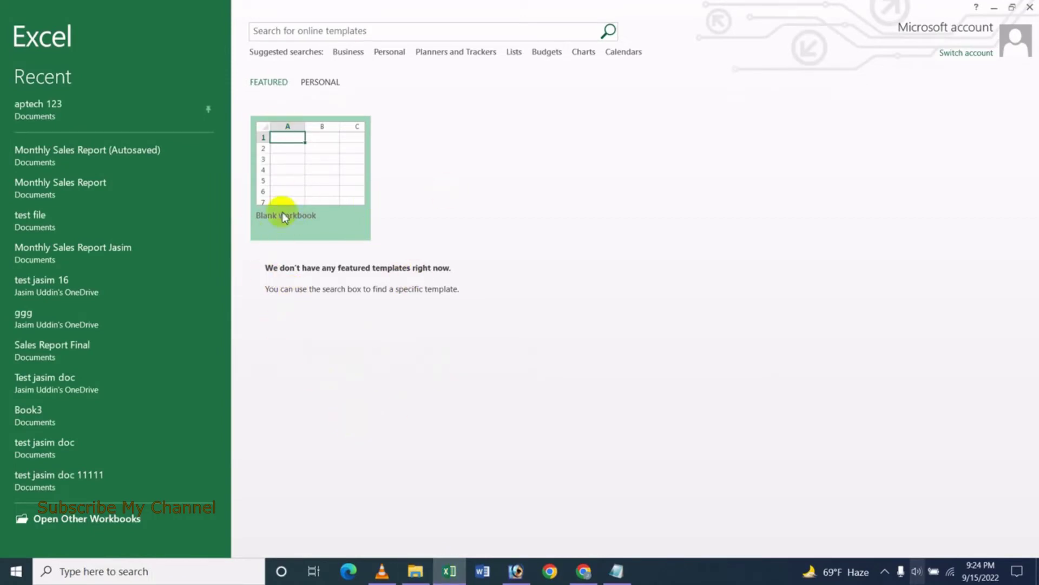
# Create a blank workbook, dismiss the activation prompt, and check the Sheet1 and Sheet2 tabs.
pyautogui.click(304, 193)
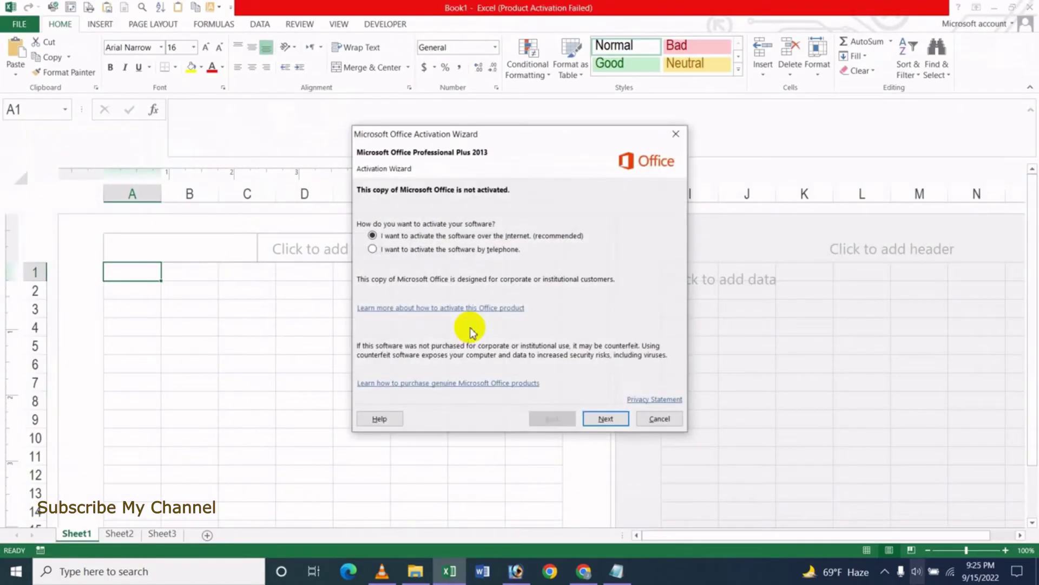
pyautogui.click(670, 424)
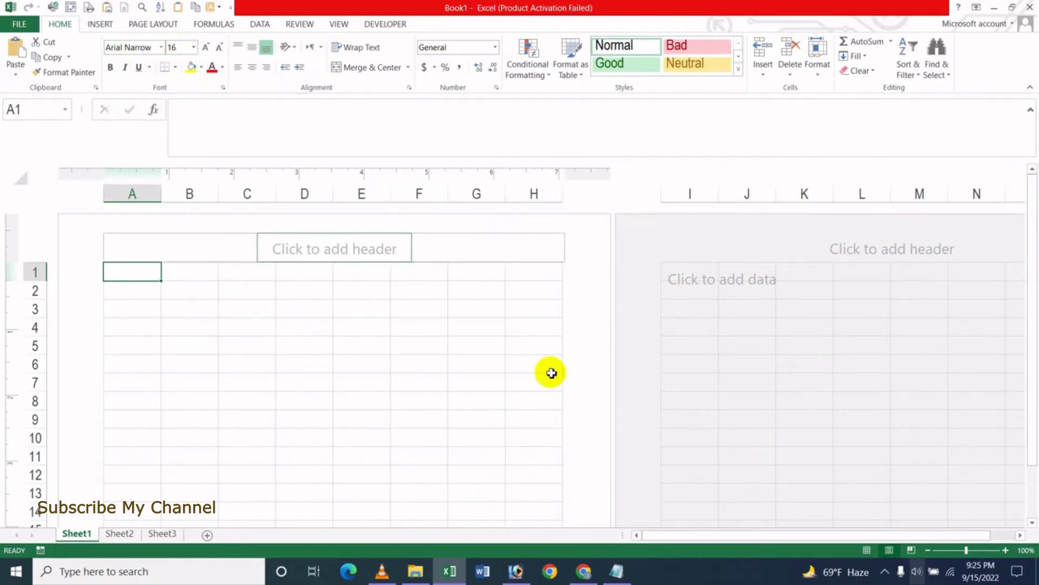
pyautogui.scroll(-5, 321, 326)
pyautogui.scroll(2, 322, 326)
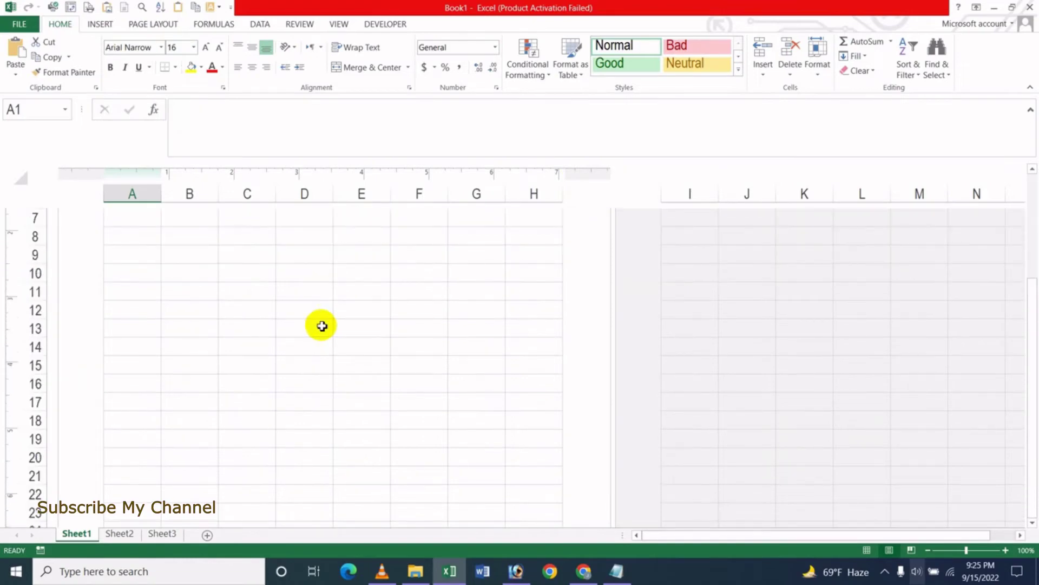
pyautogui.scroll(3, 322, 326)
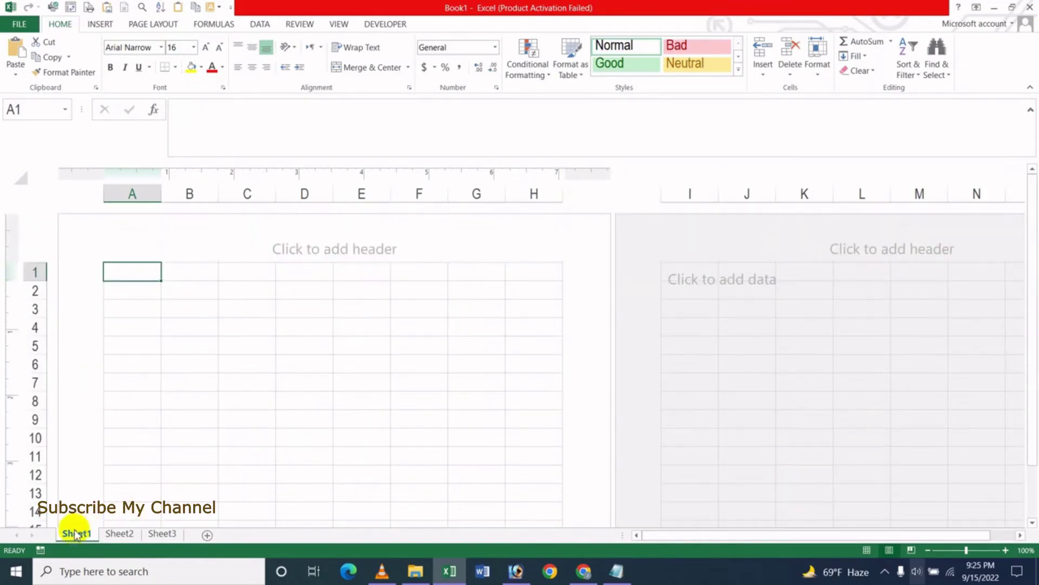
pyautogui.keyDown('ctrl'); pyautogui.click(119, 533); pyautogui.keyUp('ctrl')
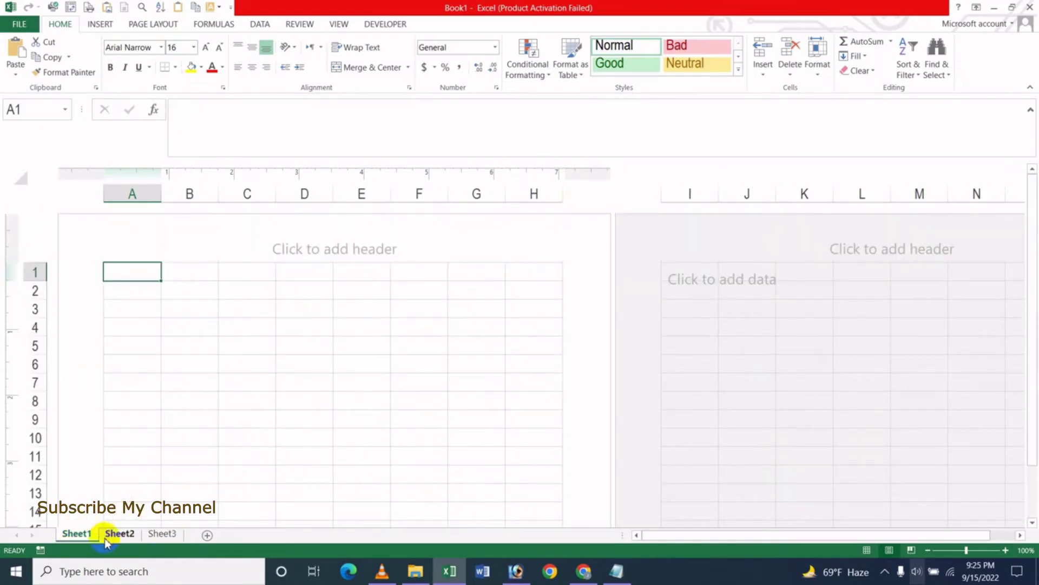
pyautogui.keyDown('ctrl'); pyautogui.click(173, 535); pyautogui.keyUp('ctrl')
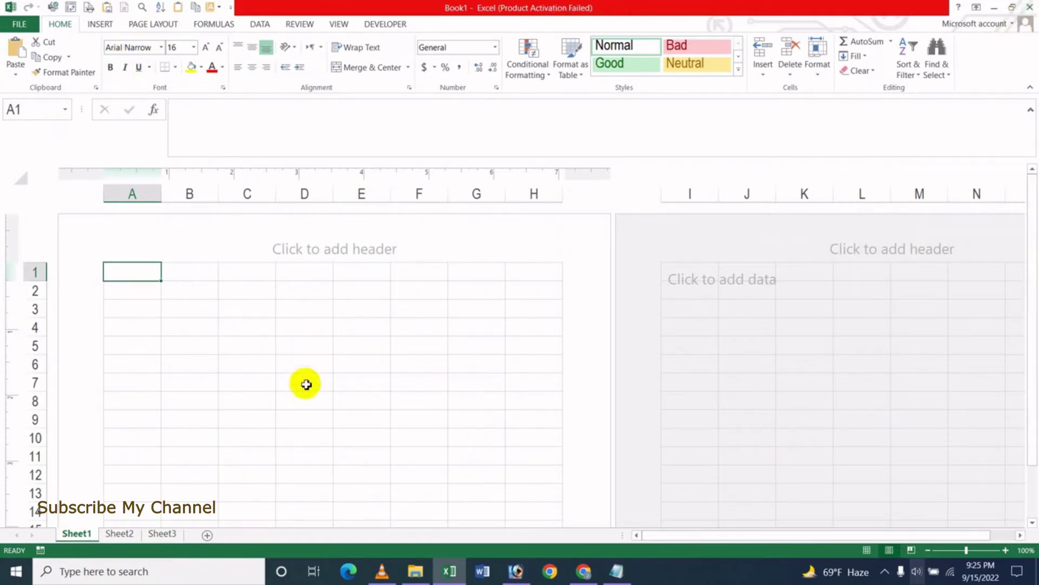
# Close Book1 and bring up the New page showing the Blank workbook template.
pyautogui.click(27, 24)
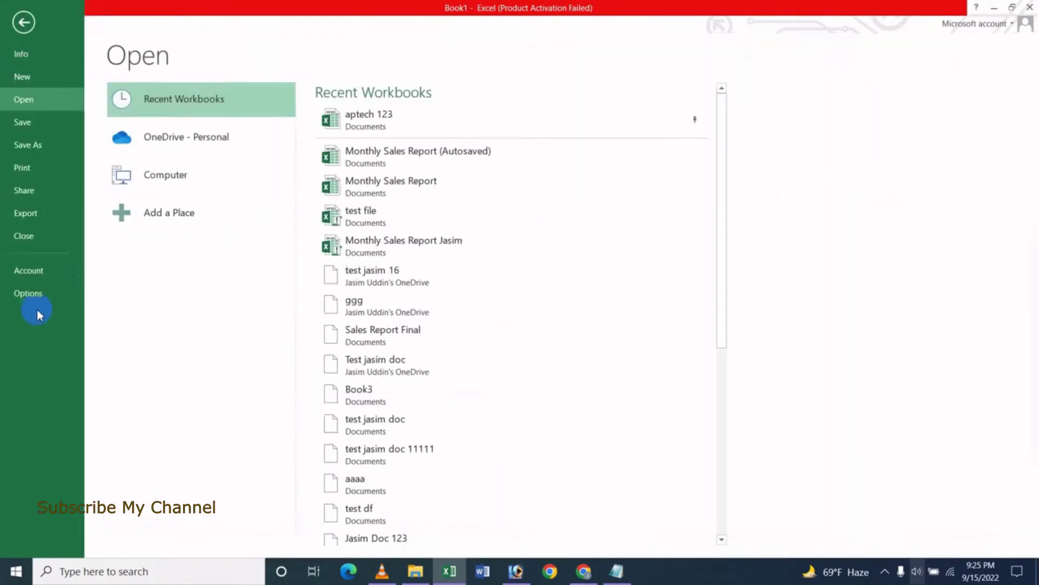
pyautogui.click(35, 238)
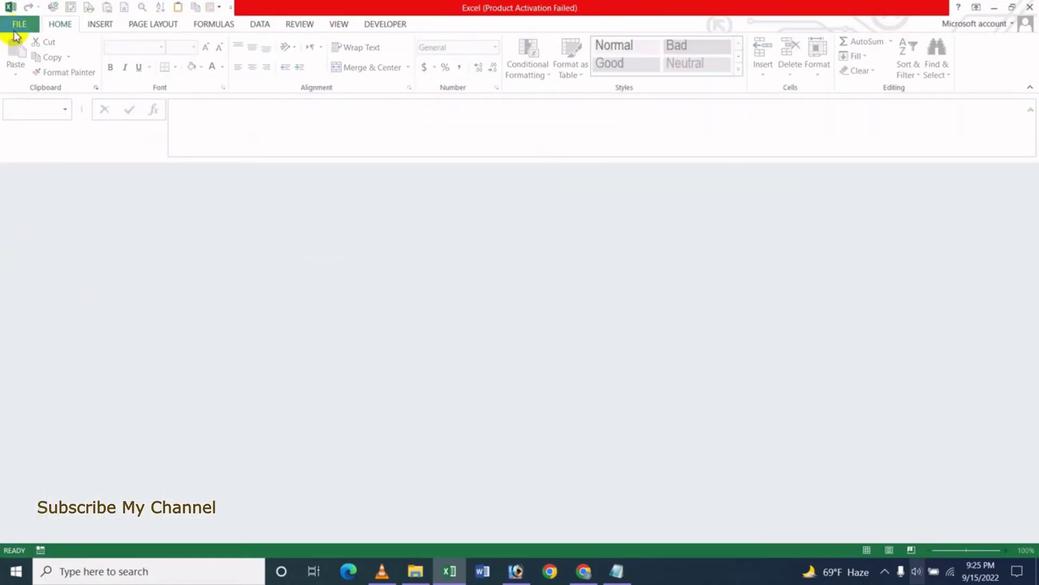
pyautogui.click(21, 27)
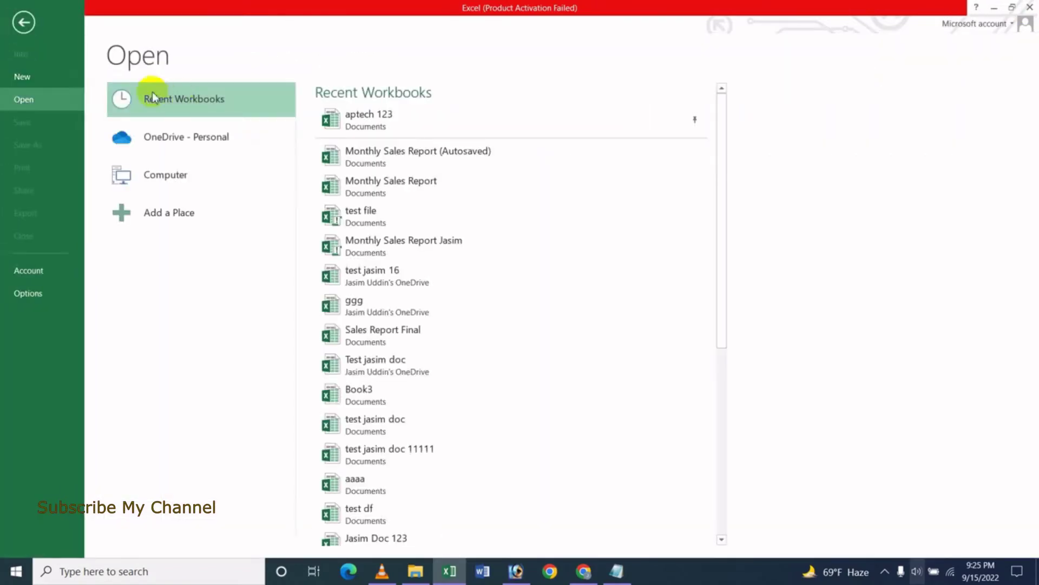
pyautogui.click(38, 79)
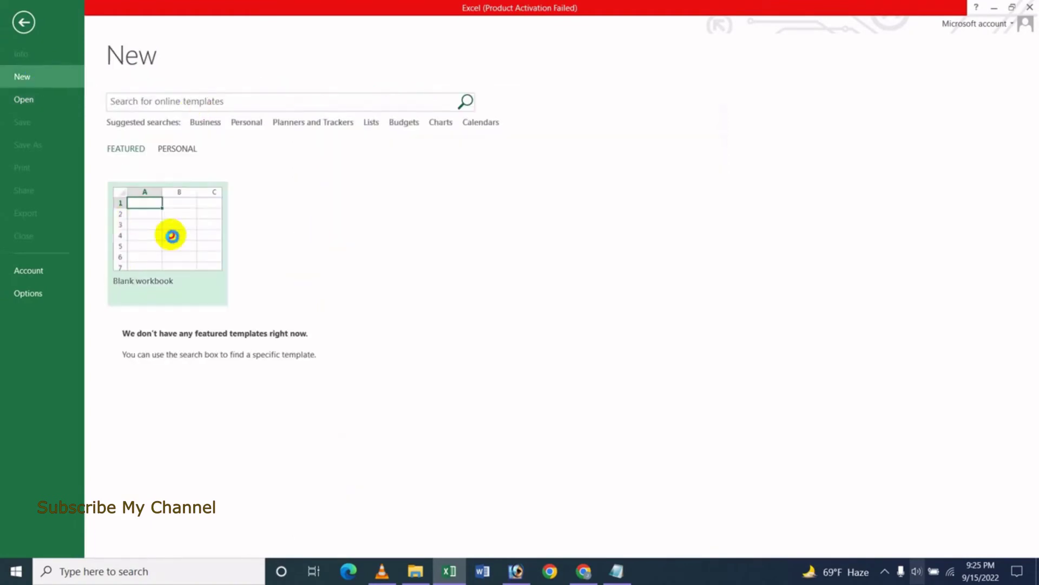
# Create Book2 from the Blank workbook tile, opening in Page Layout View.
pyautogui.click(172, 235)
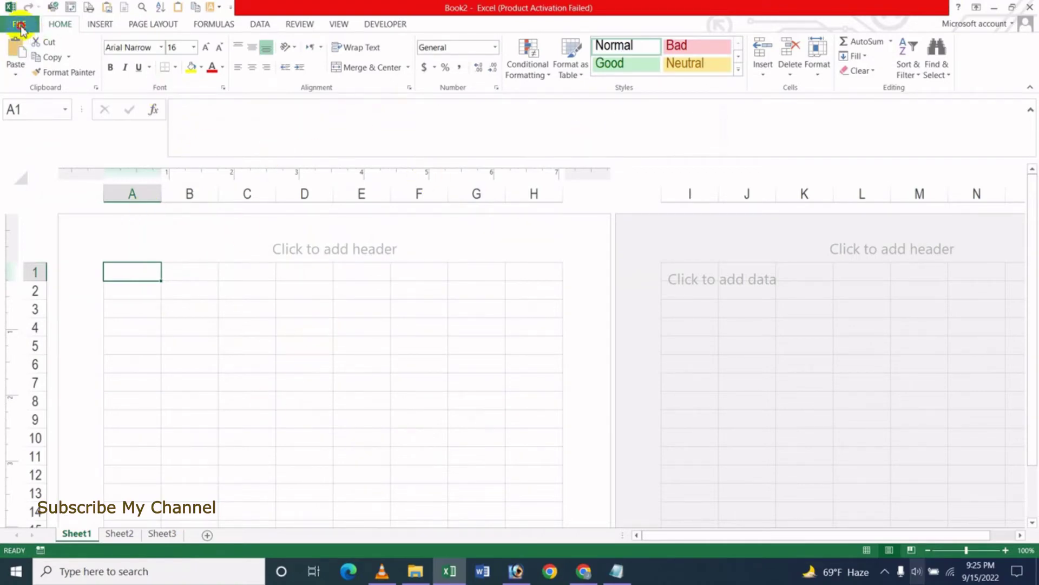
pyautogui.click(20, 26)
# Set new-workbook defaults to Body Font, size 11, Normal View, then acknowledge the restart notice.
pyautogui.click(34, 293)
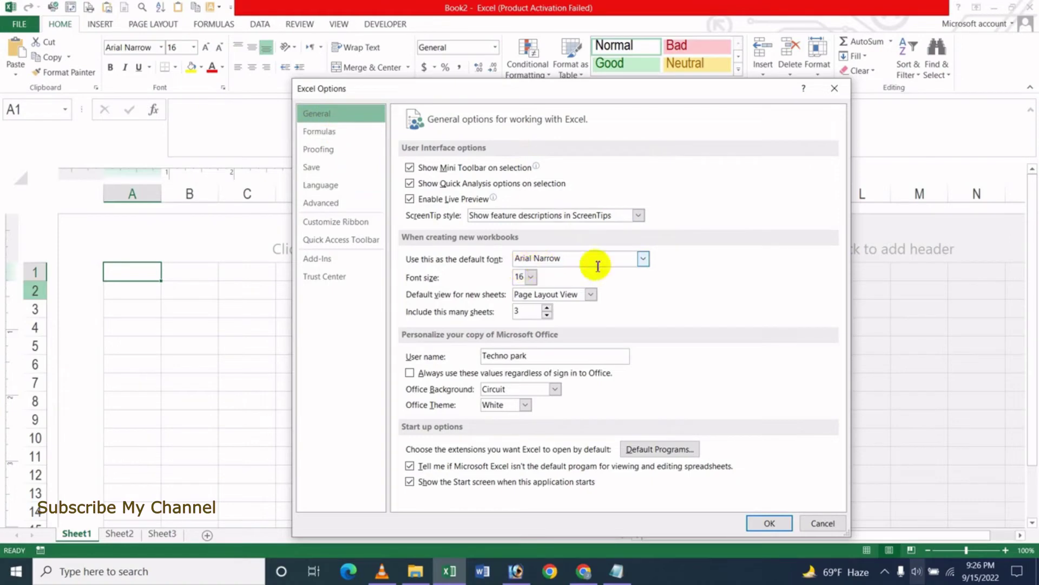
pyautogui.click(643, 259)
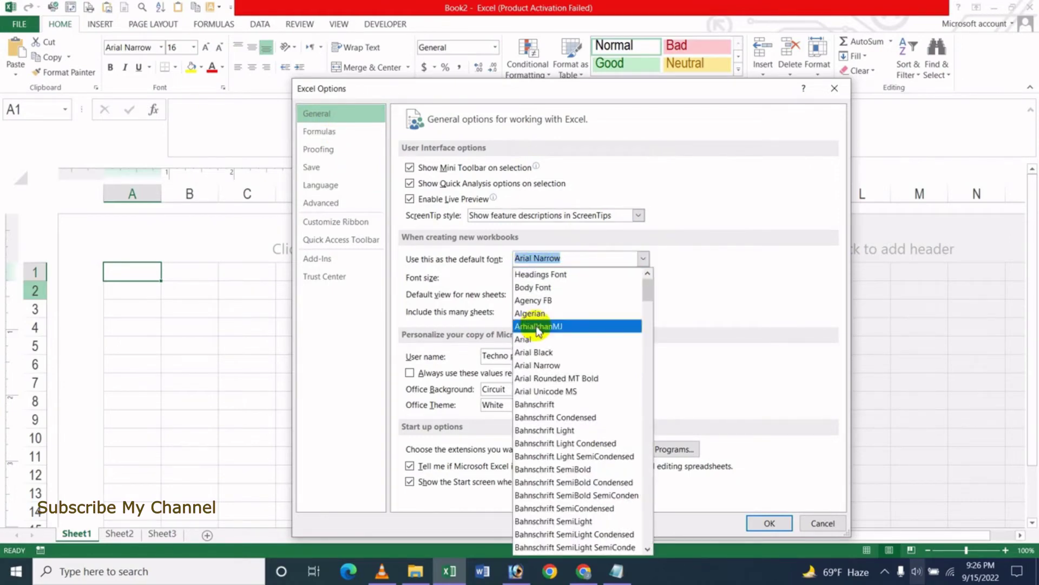
pyautogui.click(563, 291)
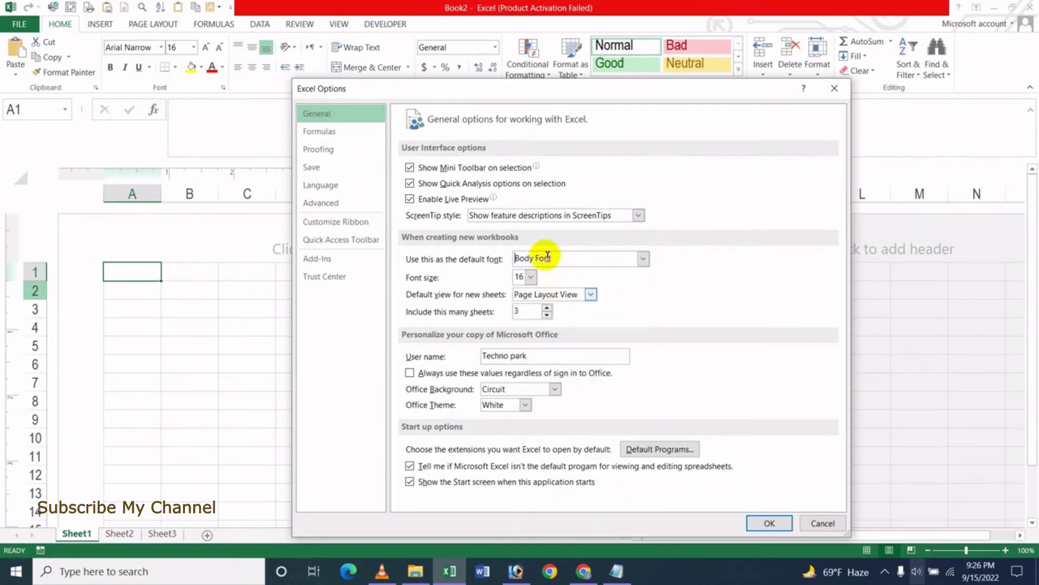
pyautogui.click(531, 277)
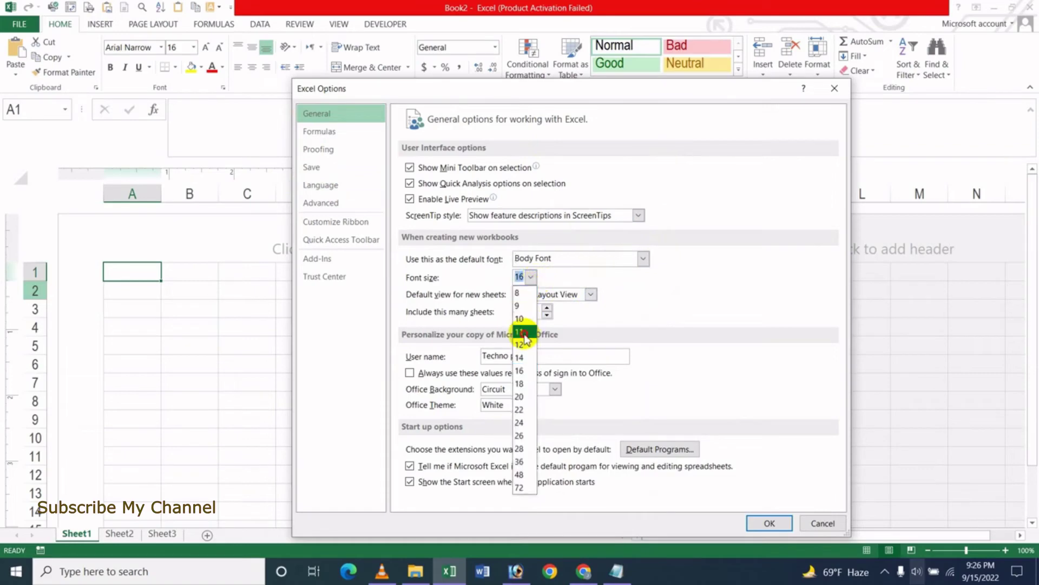
pyautogui.click(524, 336)
pyautogui.click(591, 294)
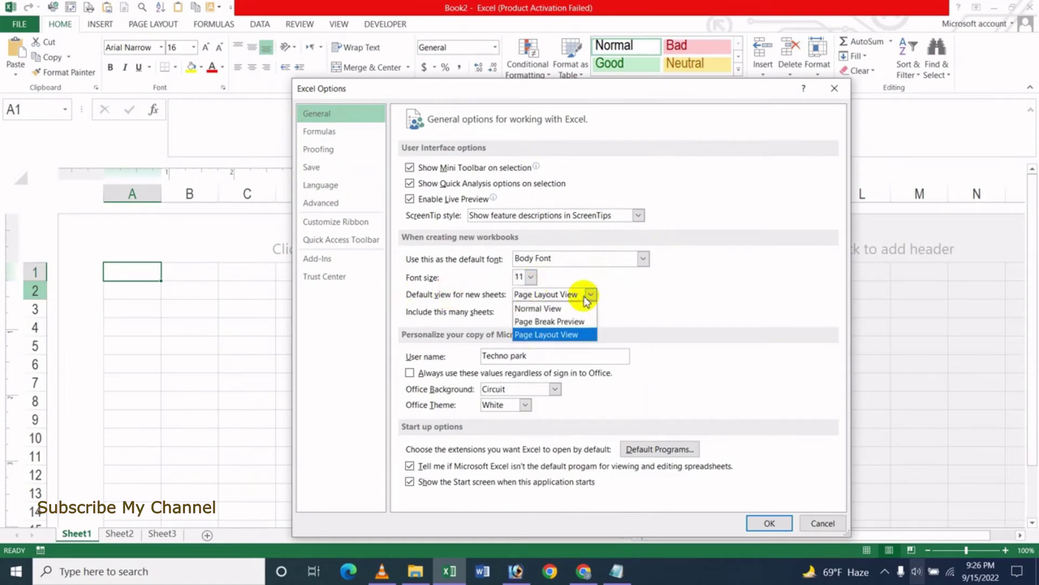
pyautogui.click(538, 308)
pyautogui.write('1')
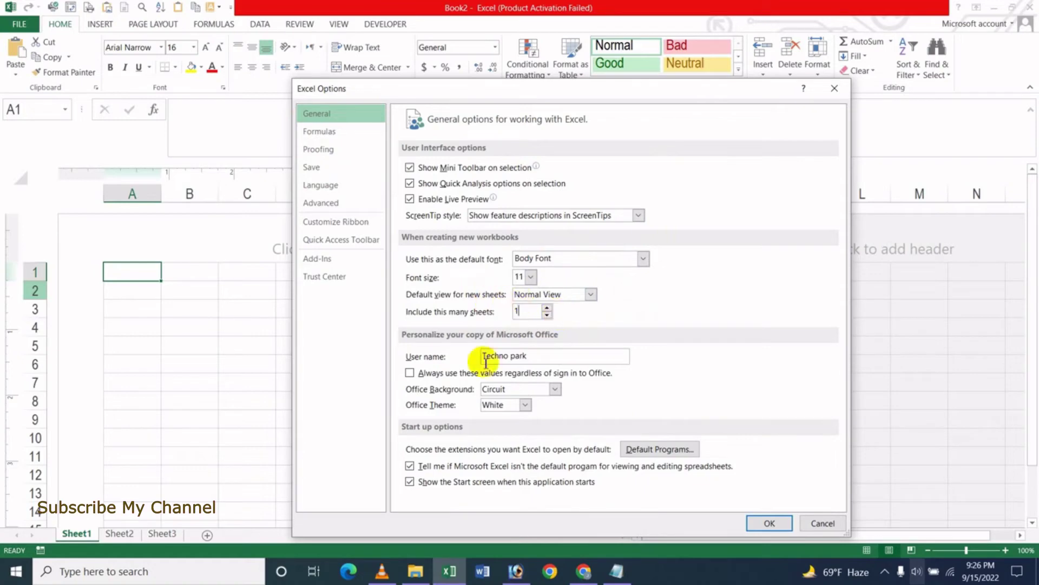
pyautogui.click(774, 522)
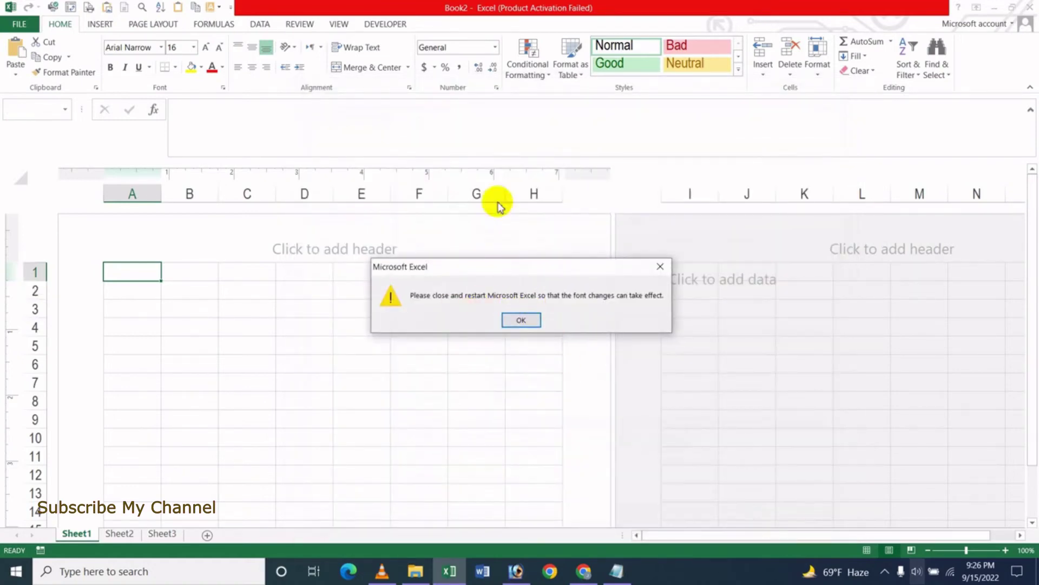
pyautogui.click(520, 320)
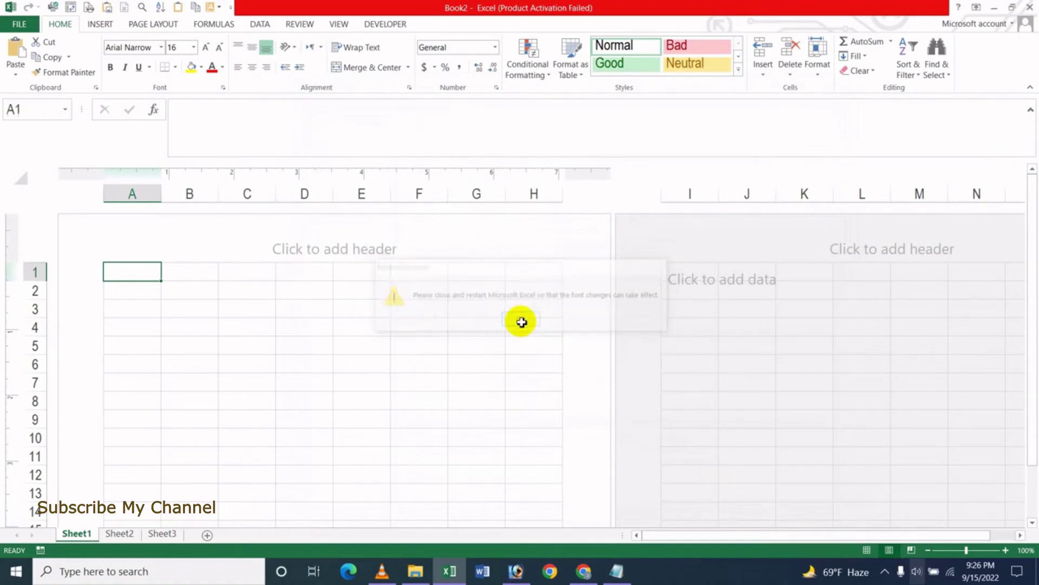
# Restart Excel from the taskbar and create a blank workbook to check the restored defaults.
pyautogui.click(1029, 8)
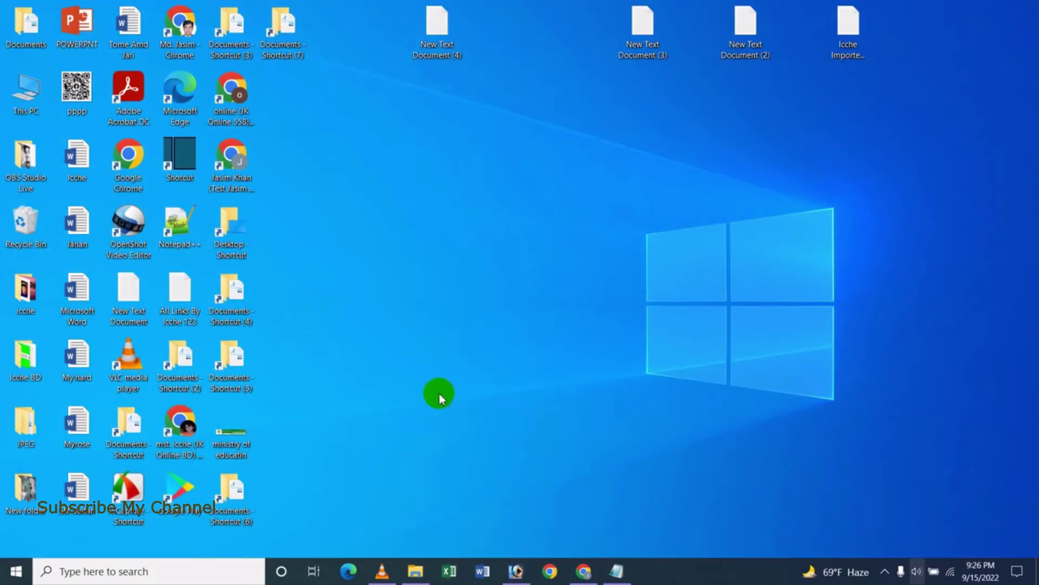
pyautogui.click(454, 573)
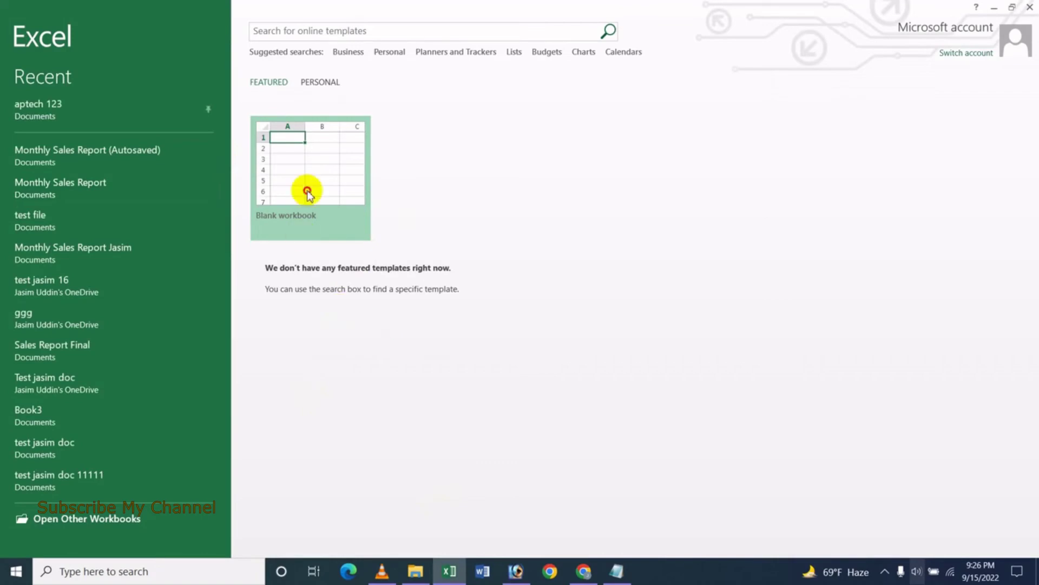
pyautogui.click(306, 190)
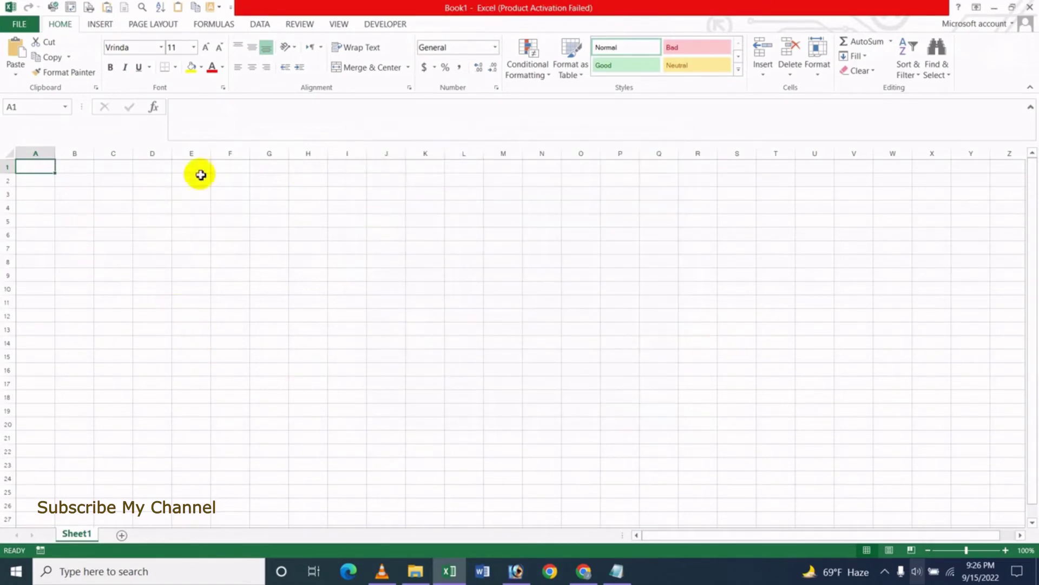
pyautogui.click(24, 25)
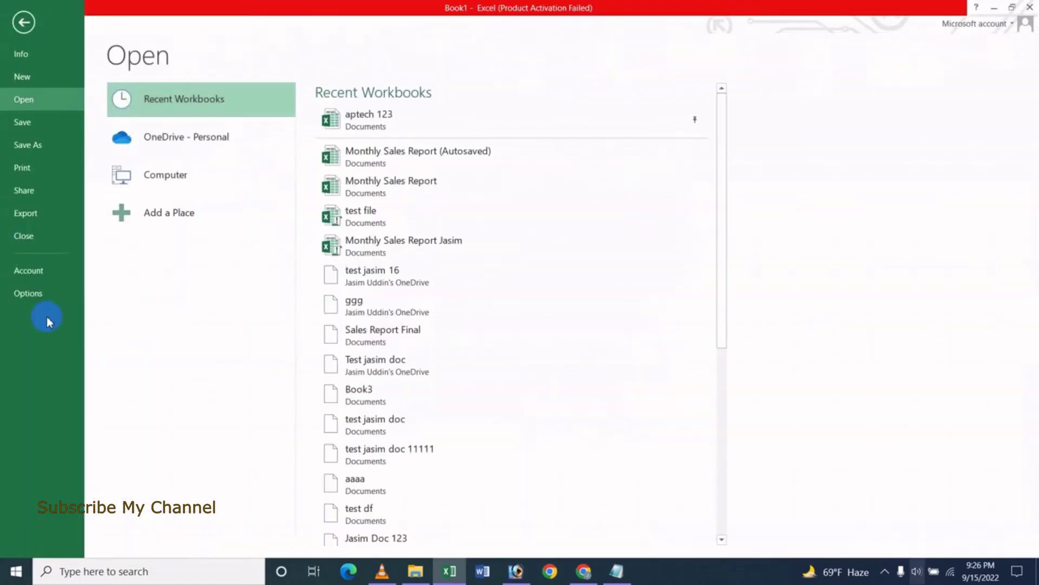
pyautogui.click(43, 296)
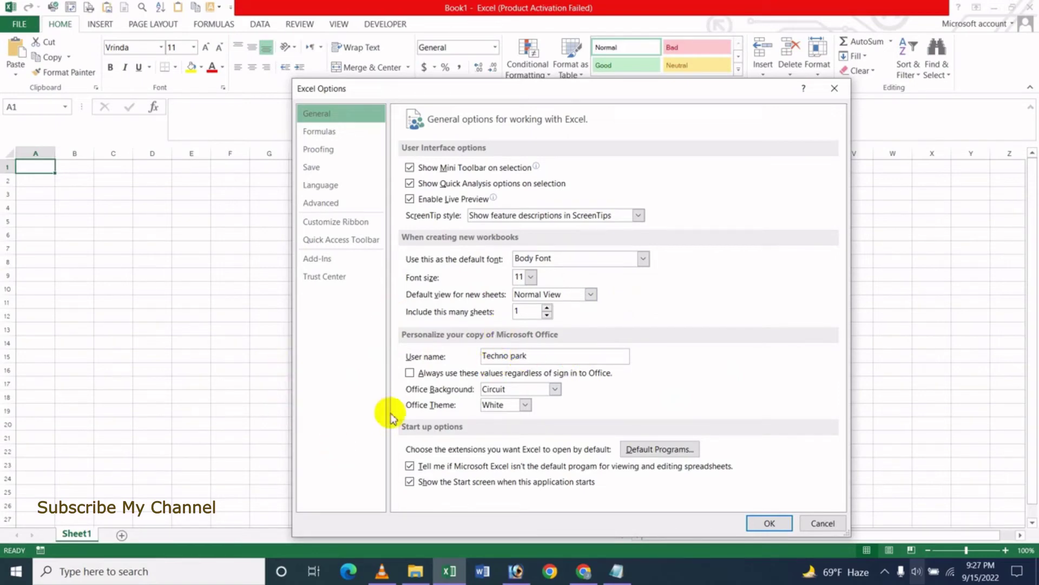
pyautogui.click(555, 389)
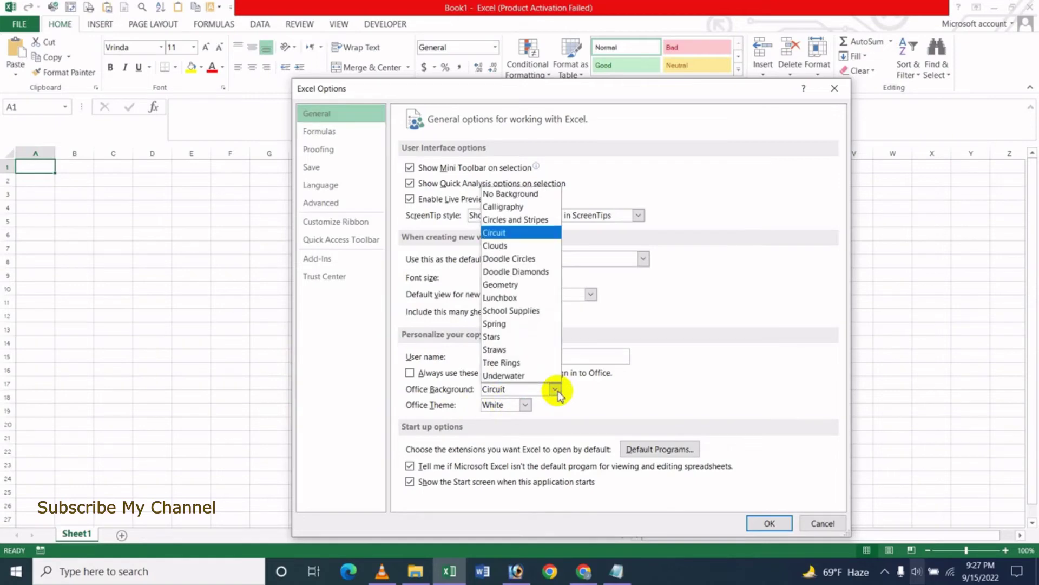
pyautogui.click(631, 398)
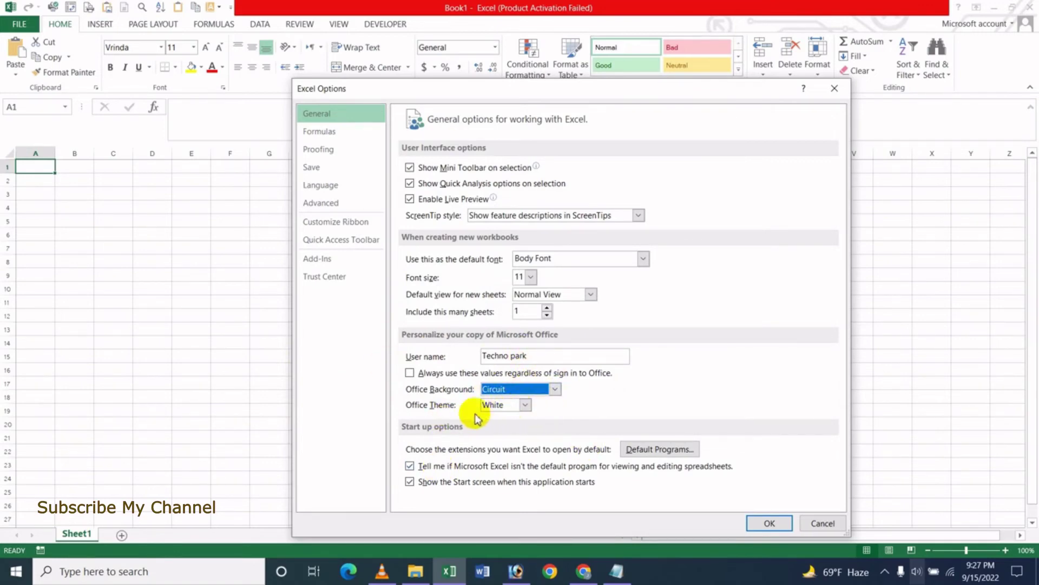
pyautogui.click(823, 523)
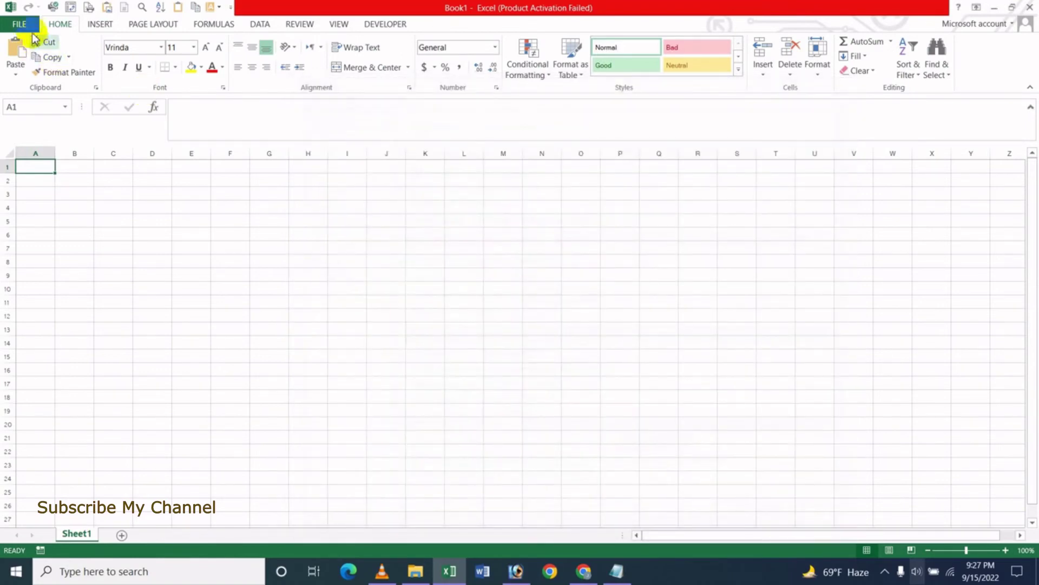
pyautogui.click(20, 24)
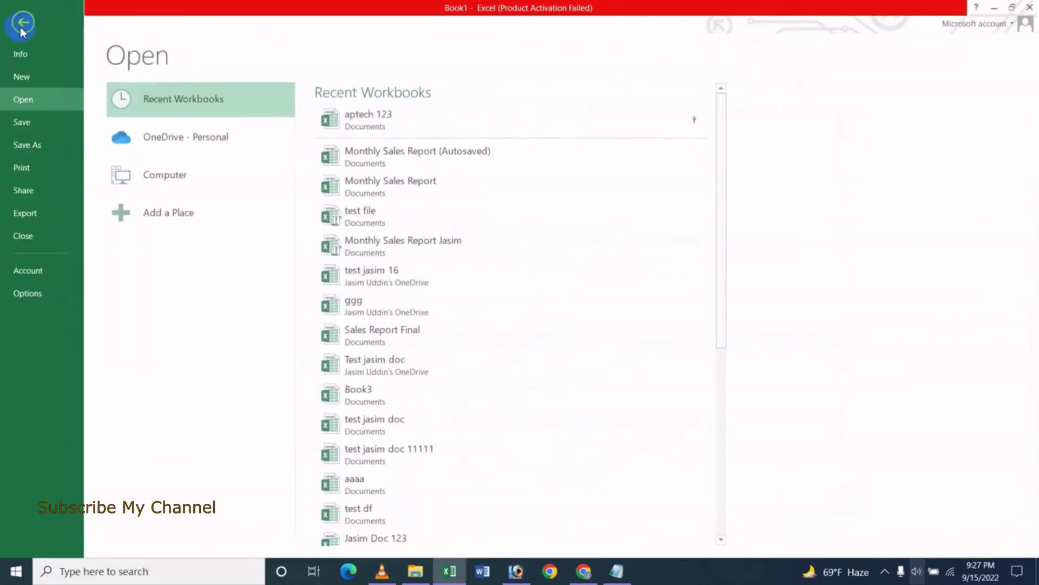
pyautogui.click(35, 56)
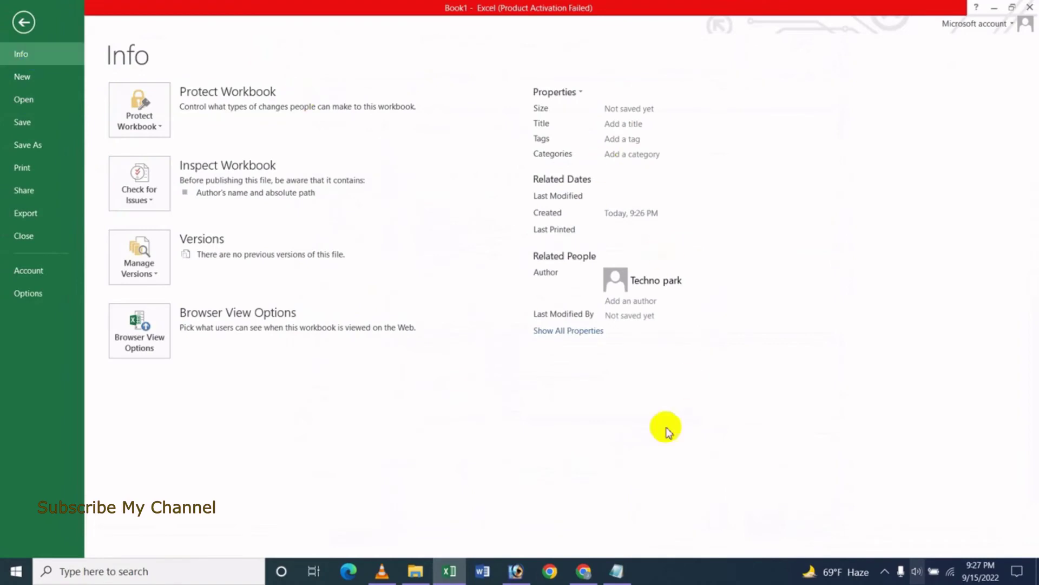
pyautogui.moveTo(655, 281)
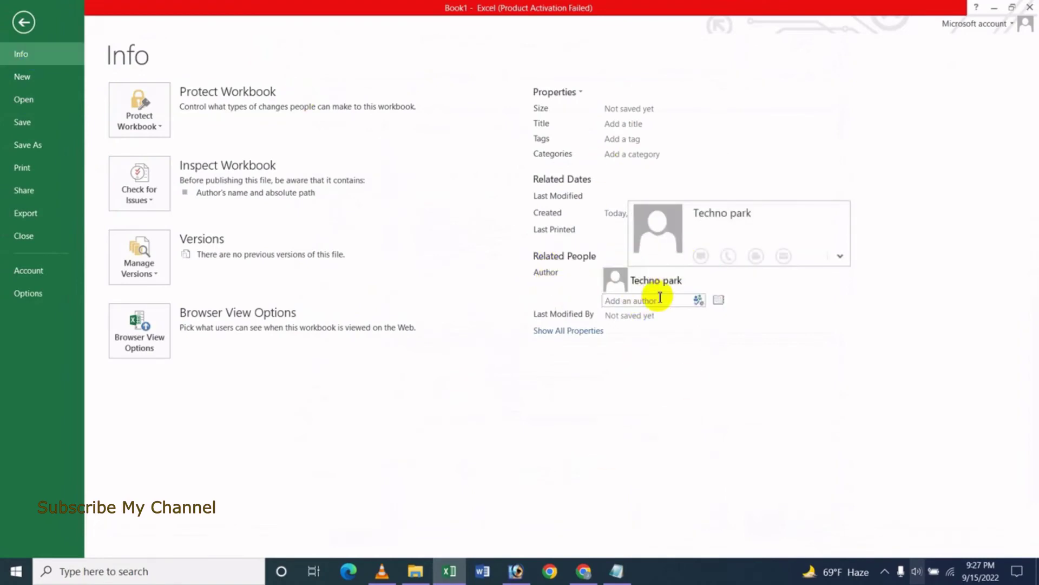
pyautogui.click(651, 299)
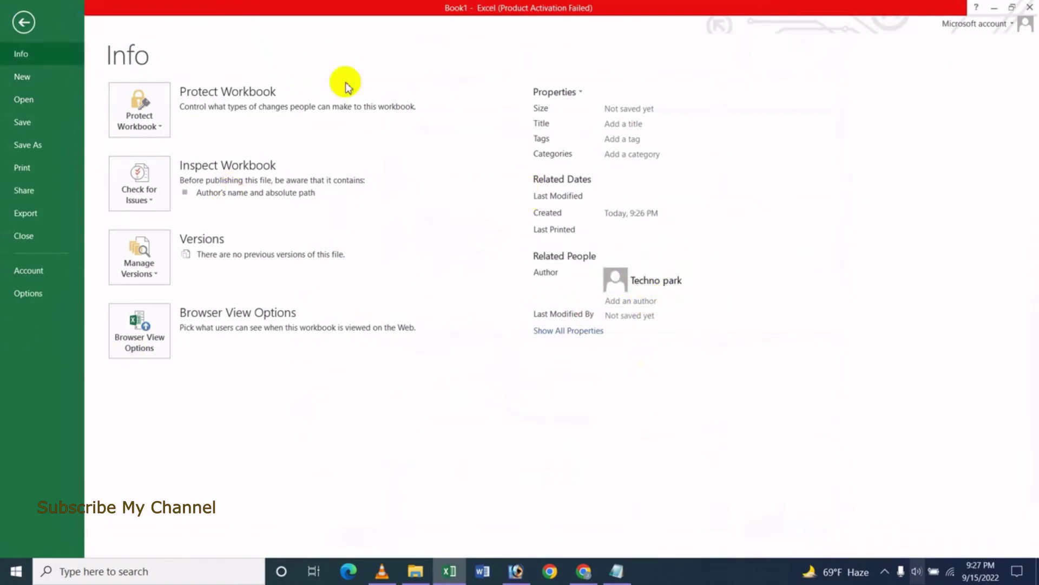
pyautogui.click(25, 22)
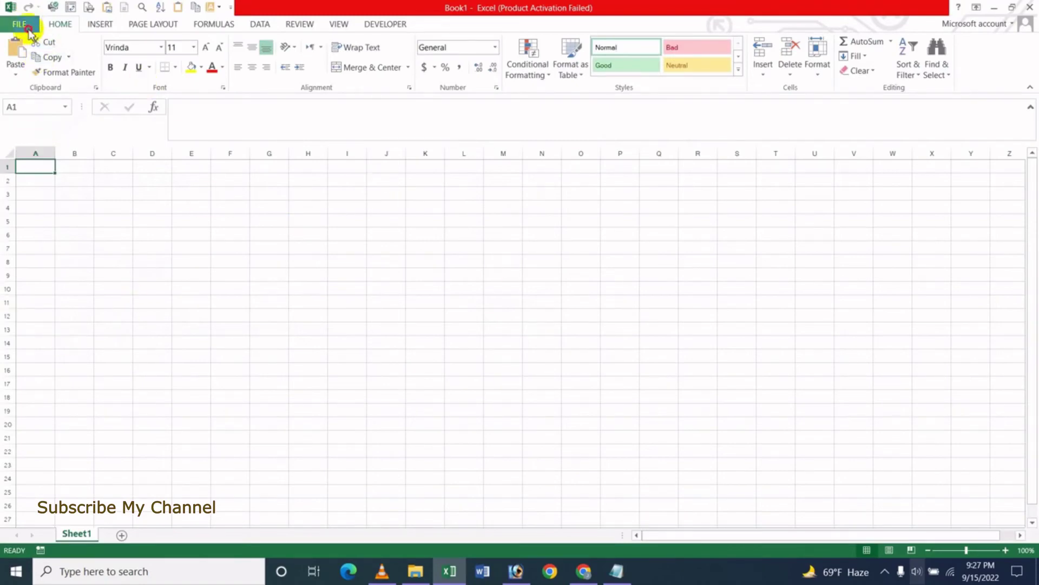
pyautogui.click(19, 24)
# In General options, set the Office background to Stars and the Office theme to Dark Gray.
pyautogui.click(59, 302)
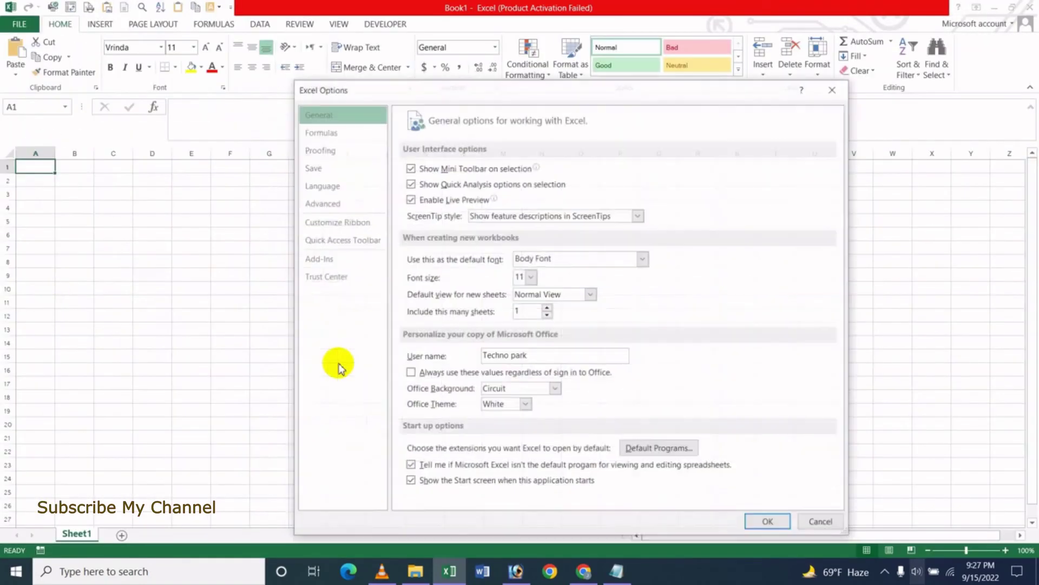
pyautogui.moveTo(541, 355); pyautogui.dragTo(456, 348)
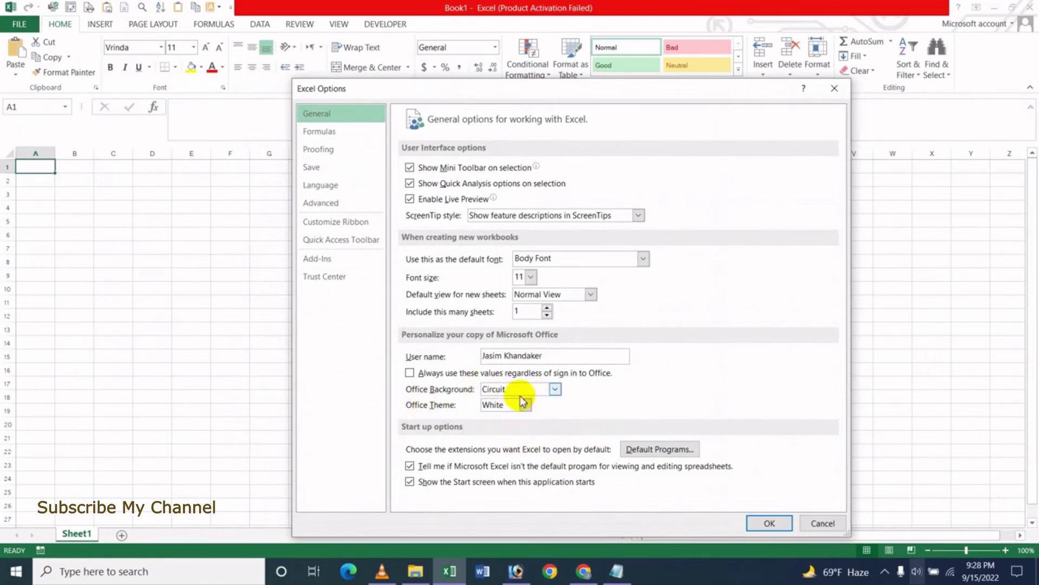
pyautogui.click(555, 389)
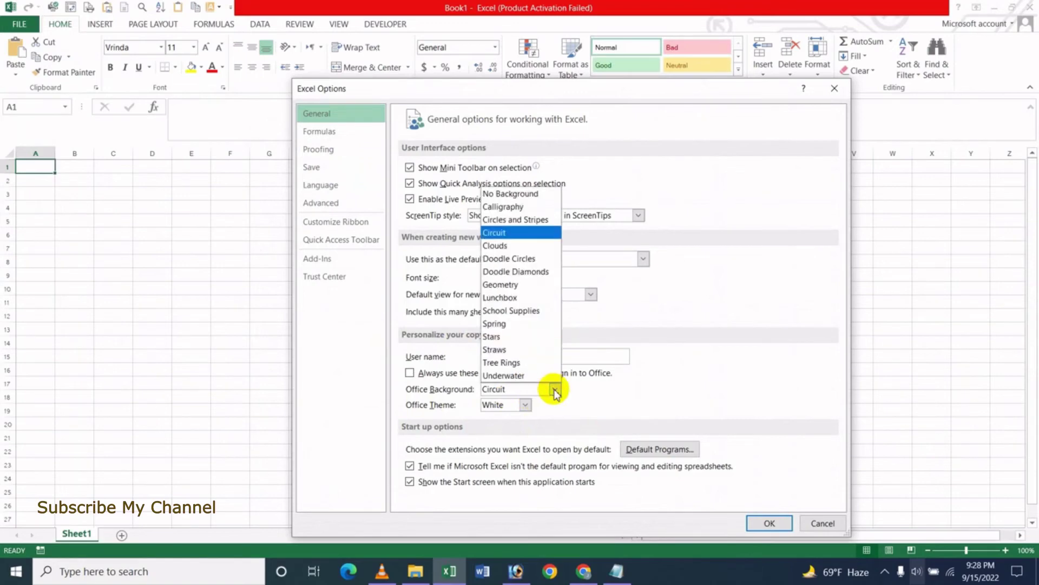
pyautogui.click(509, 336)
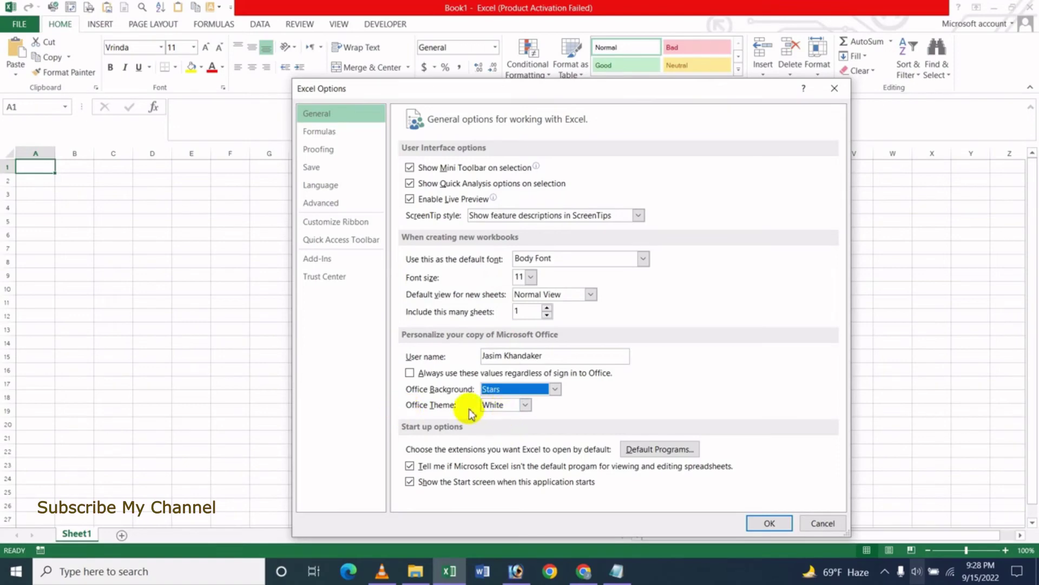
pyautogui.click(525, 407)
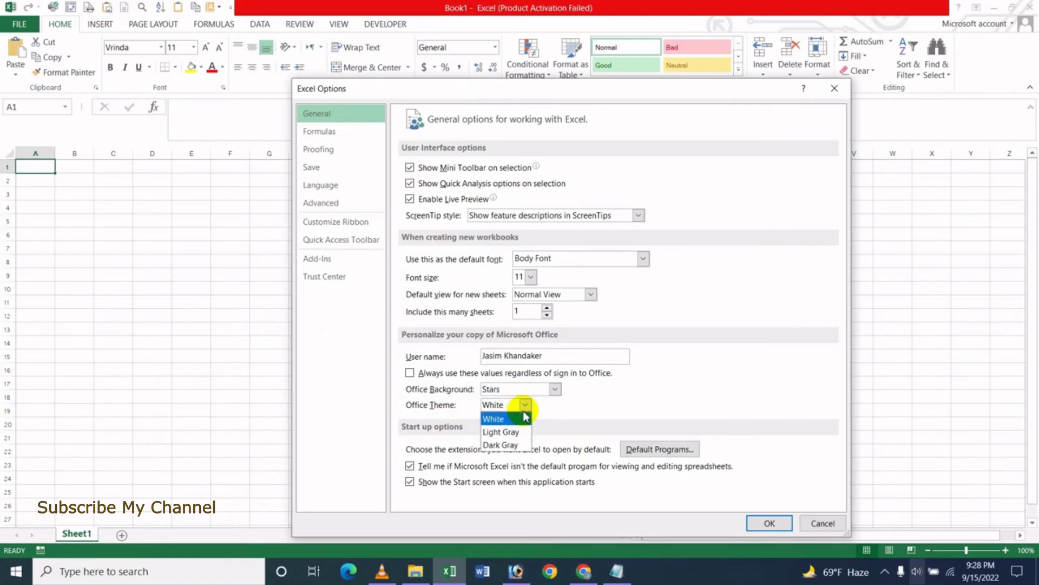
pyautogui.click(516, 445)
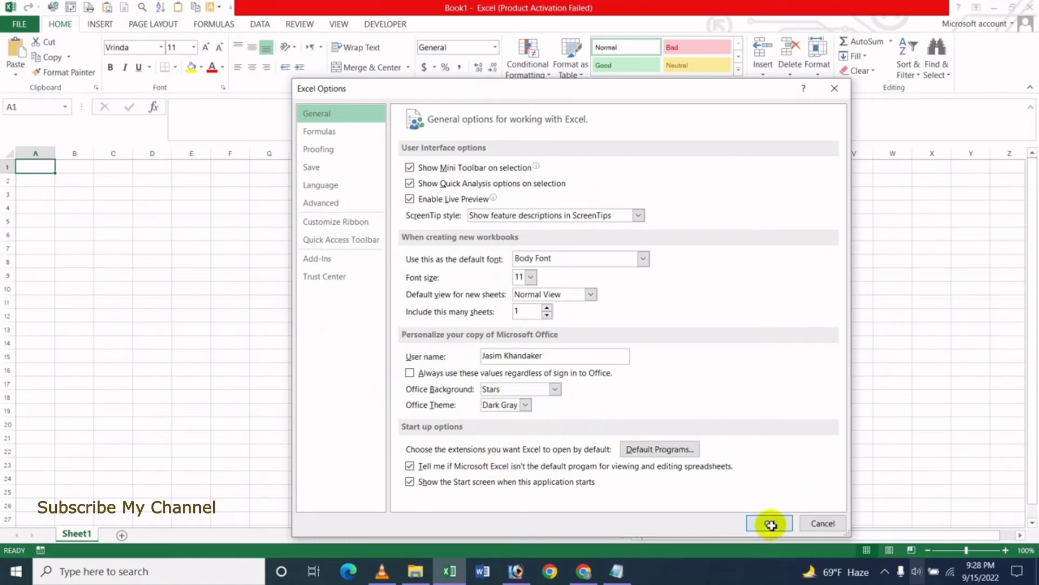
pyautogui.click(771, 524)
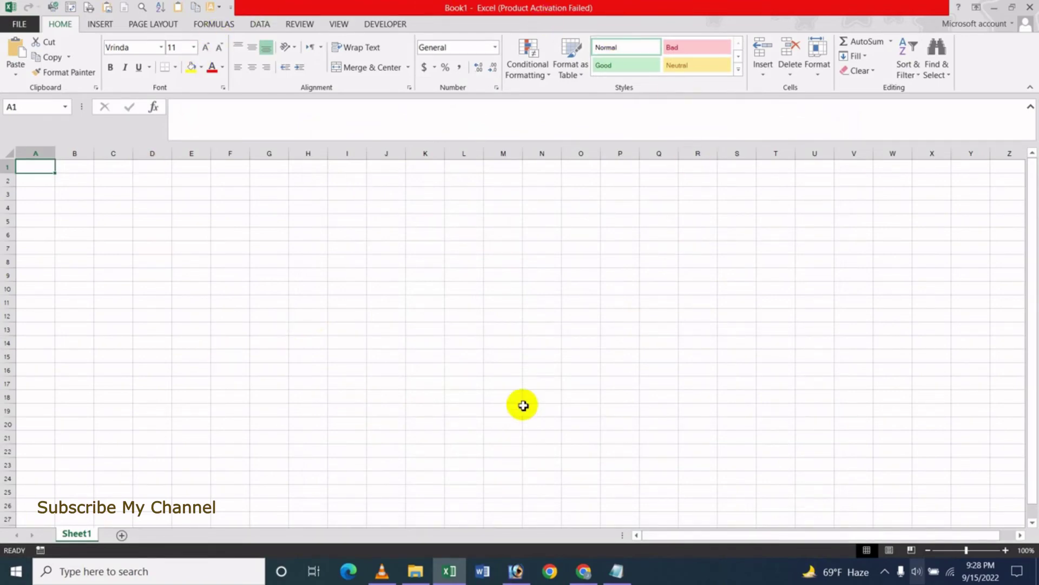
# Show the current workbook's Info page in the File backstage.
pyautogui.click(19, 24)
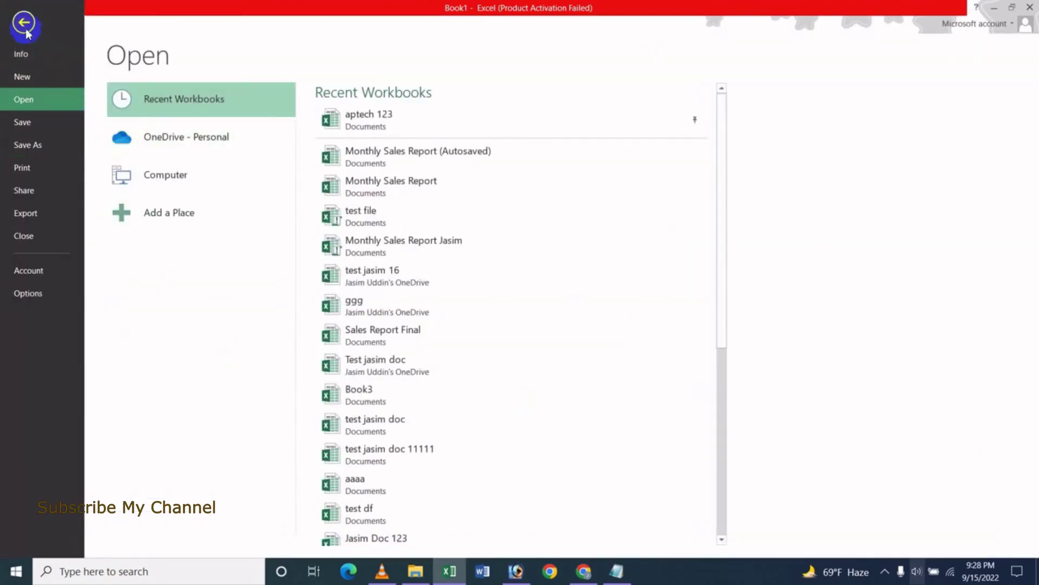
pyautogui.click(26, 26)
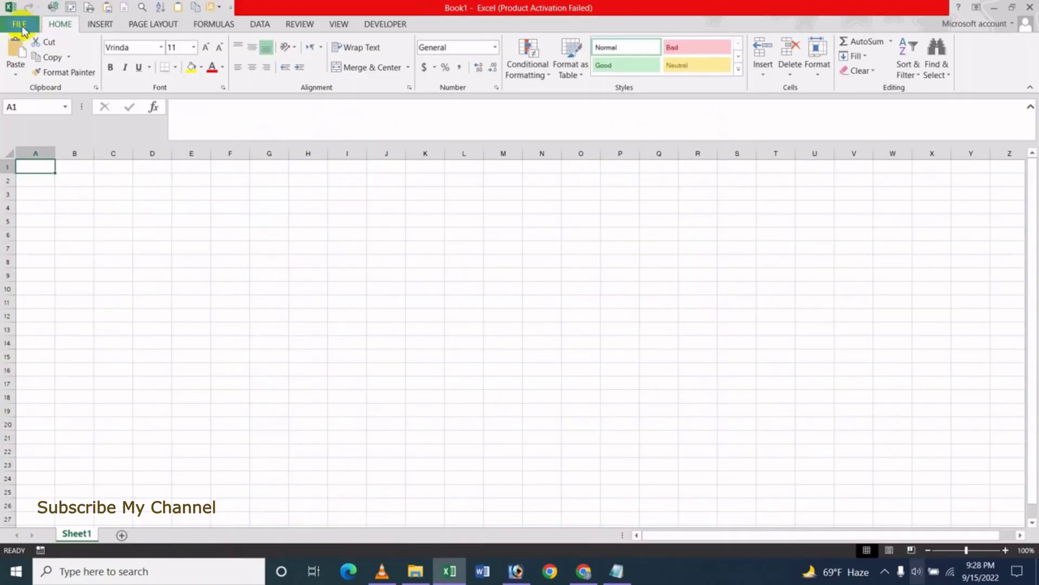
pyautogui.click(22, 25)
pyautogui.click(20, 56)
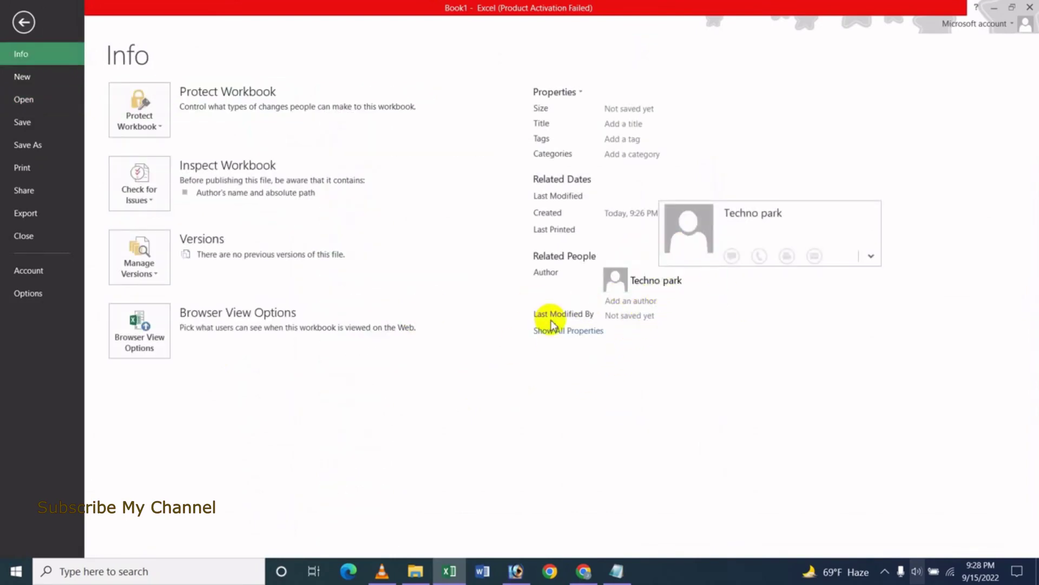
# Restart Excel into a new blank workbook and return to the File backstage.
pyautogui.click(1030, 9)
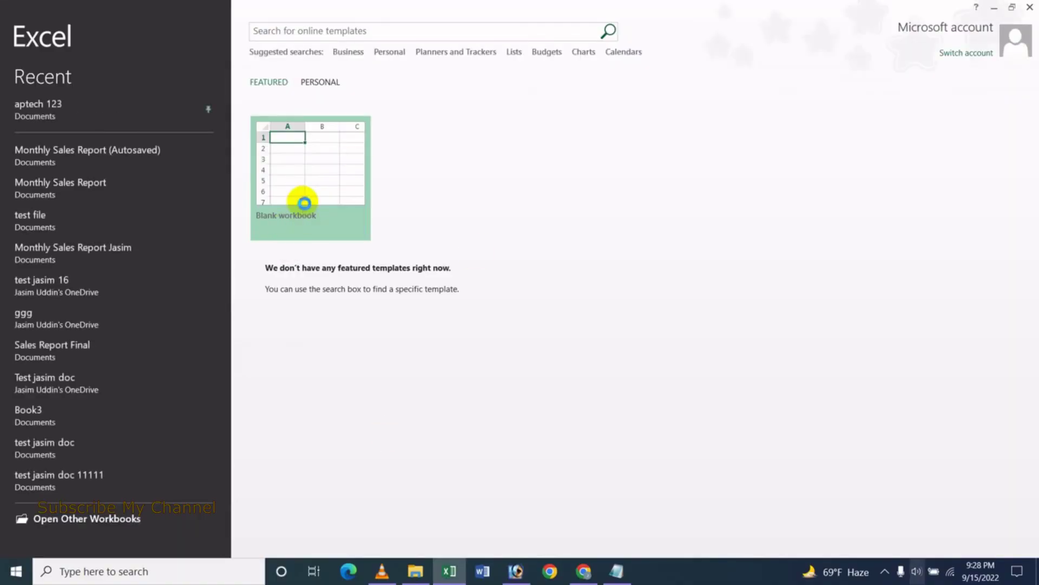
pyautogui.click(301, 203)
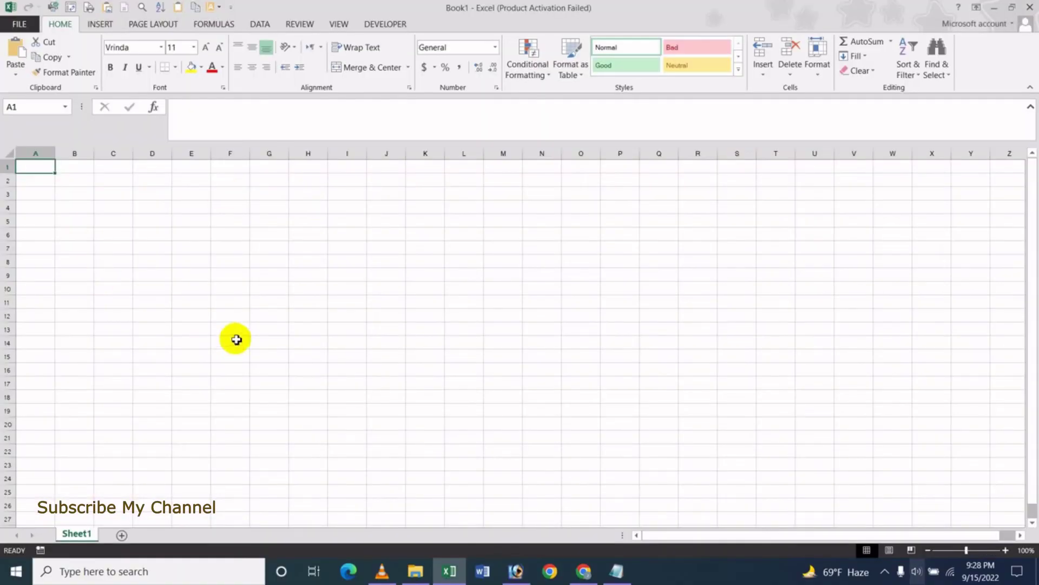
pyautogui.click(143, 246)
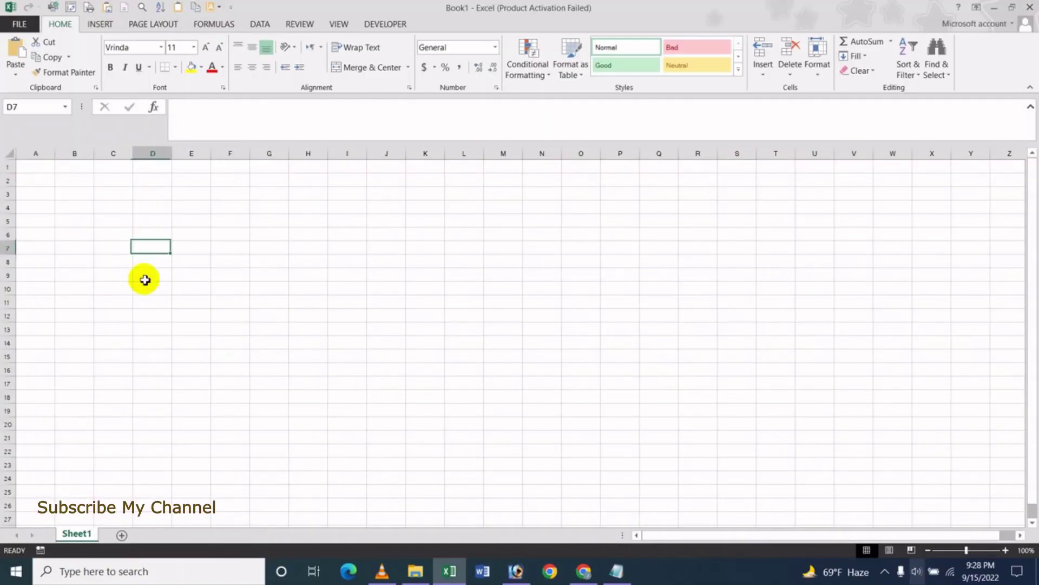
pyautogui.click(21, 24)
# Dismiss the activation prompt from the Info page and open Excel's General options.
pyautogui.click(28, 54)
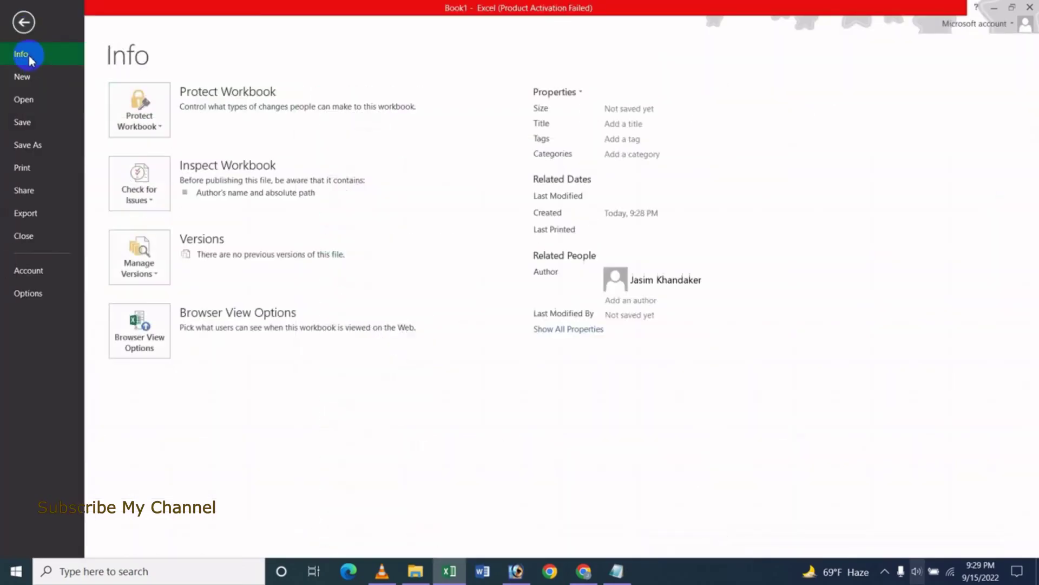
pyautogui.click(664, 418)
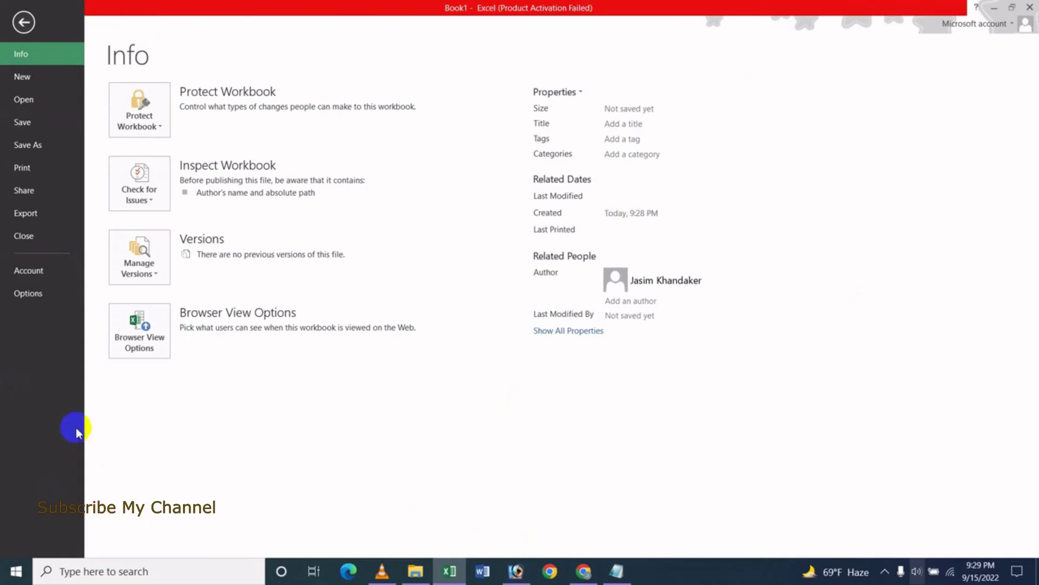
pyautogui.click(28, 293)
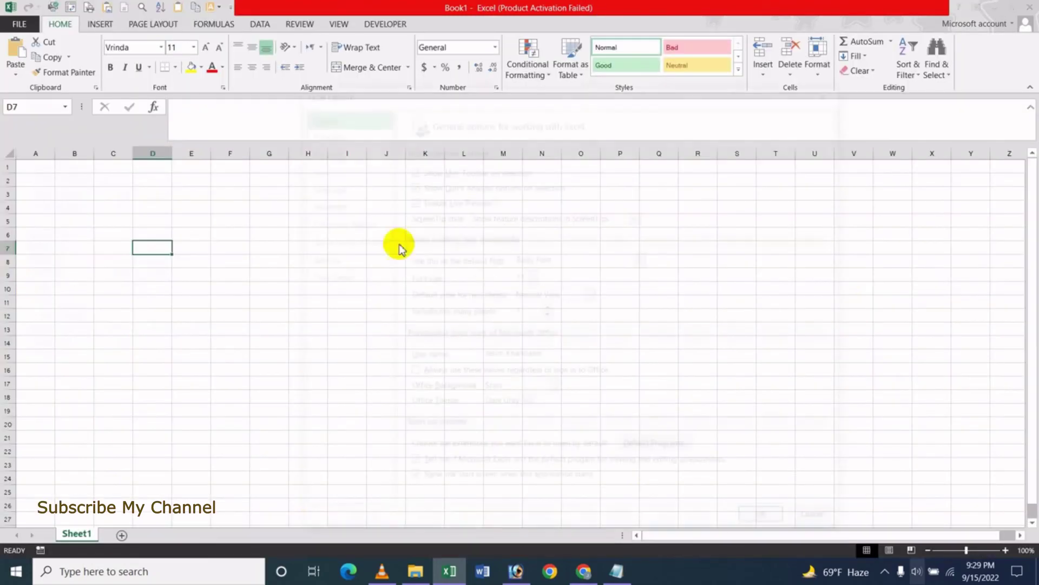
# Select the user name, set the Office background to Circuit and the theme to White.
pyautogui.moveTo(575, 88); pyautogui.dragTo(564, 55)
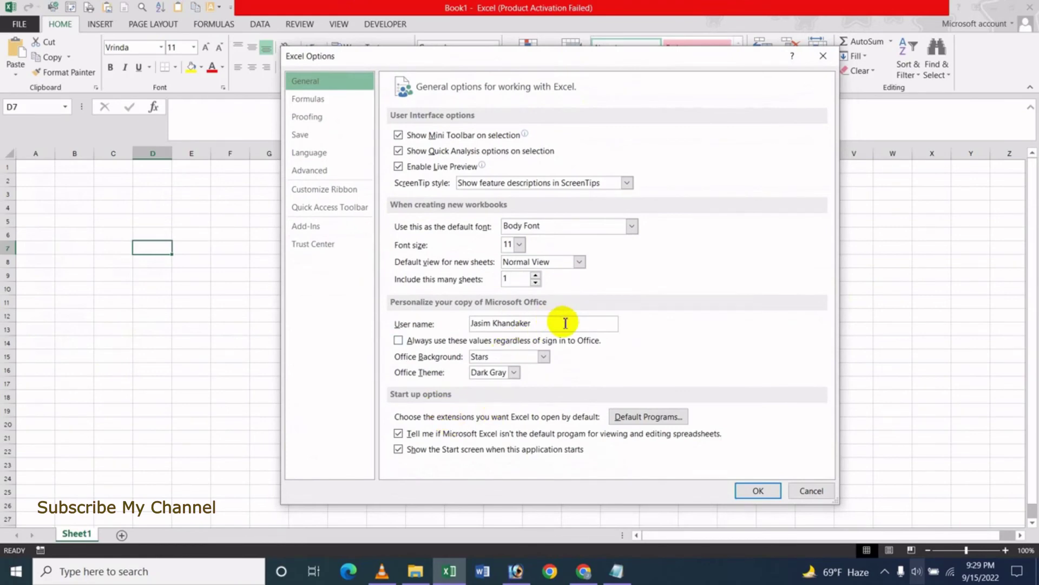
pyautogui.moveTo(565, 322); pyautogui.dragTo(456, 328)
pyautogui.write('Techno Park')
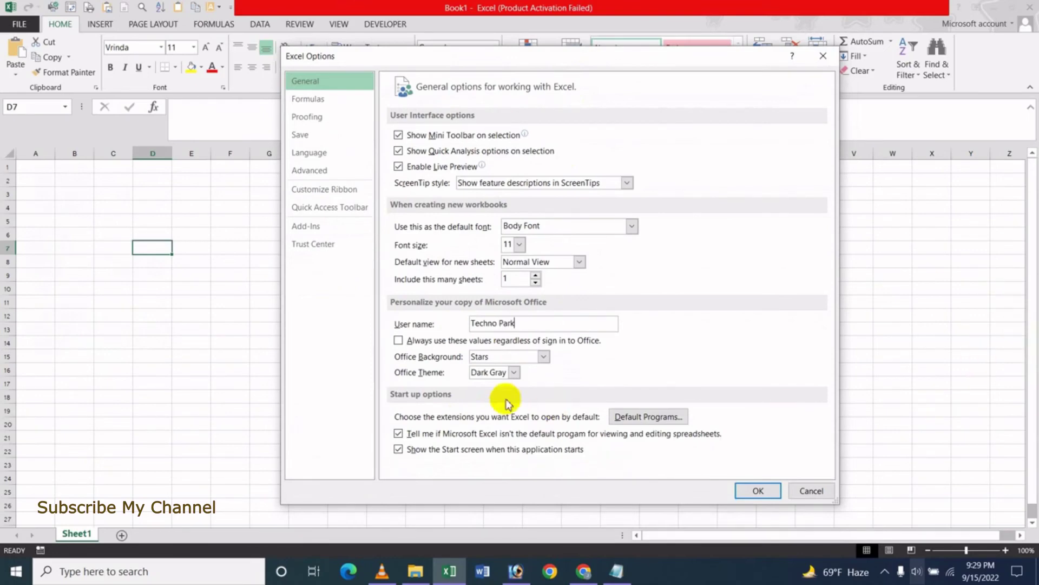
pyautogui.click(543, 357)
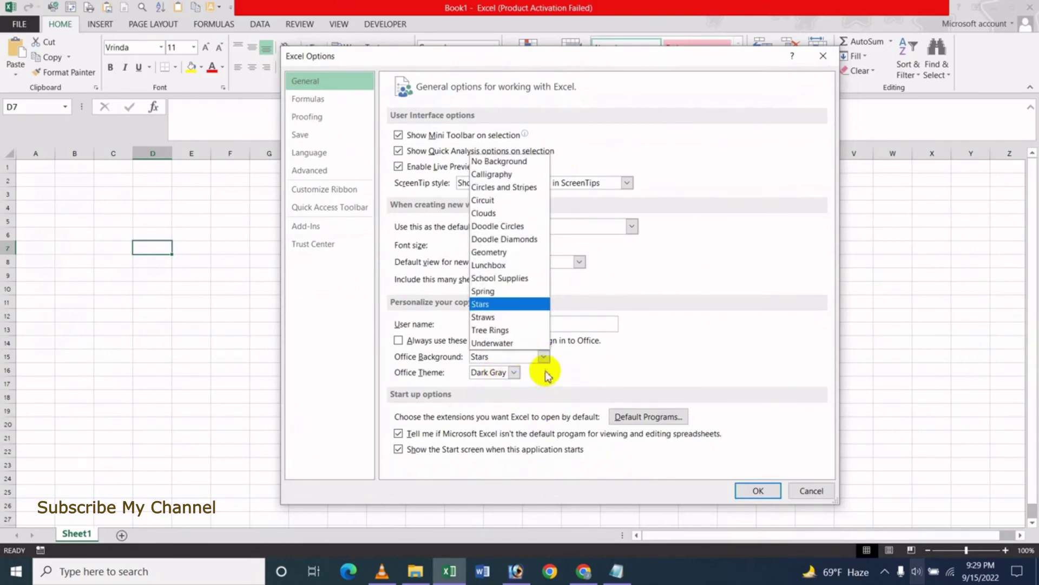
pyautogui.click(504, 202)
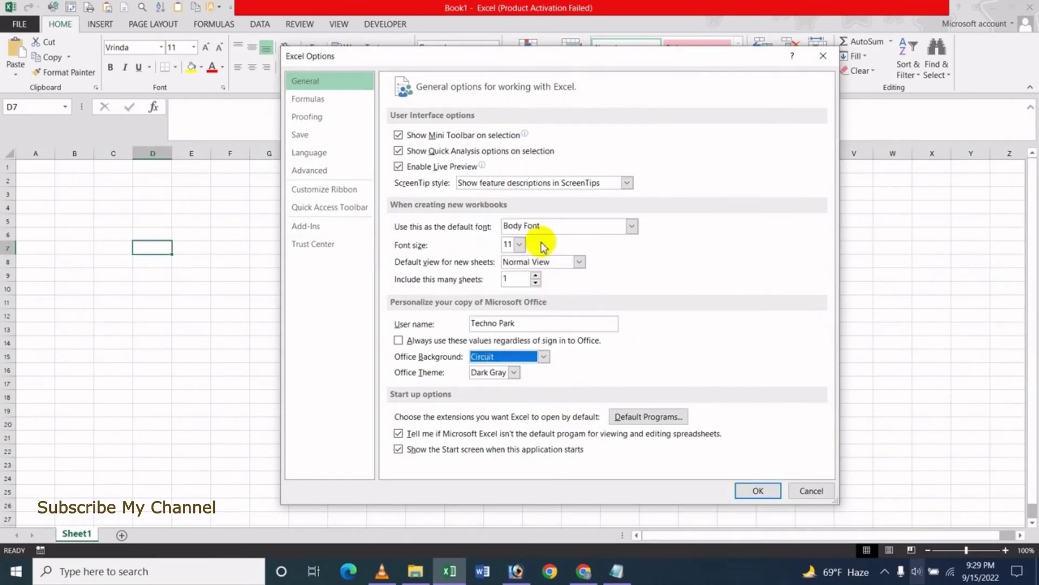
pyautogui.click(493, 376)
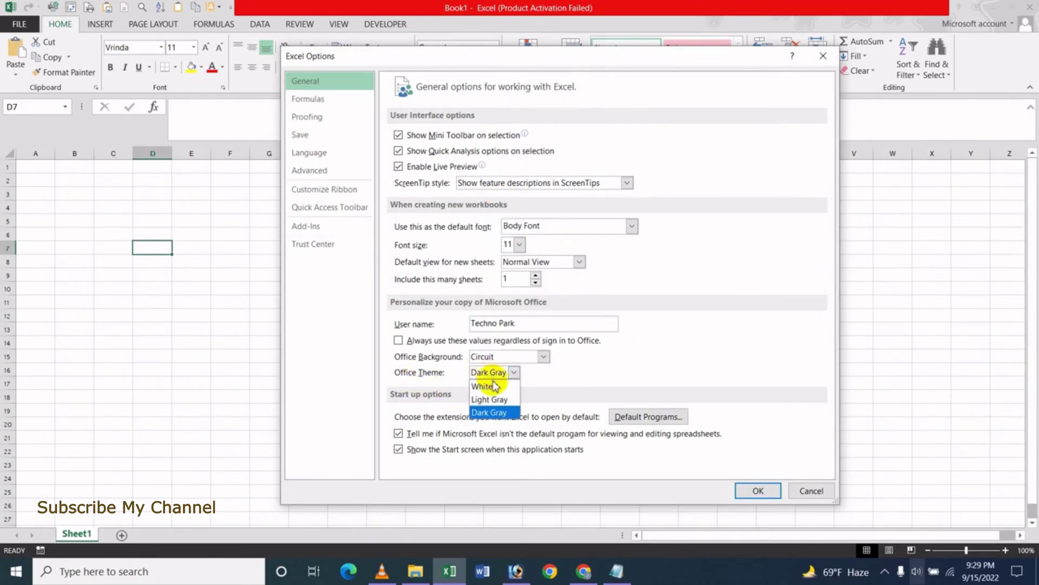
pyautogui.click(487, 385)
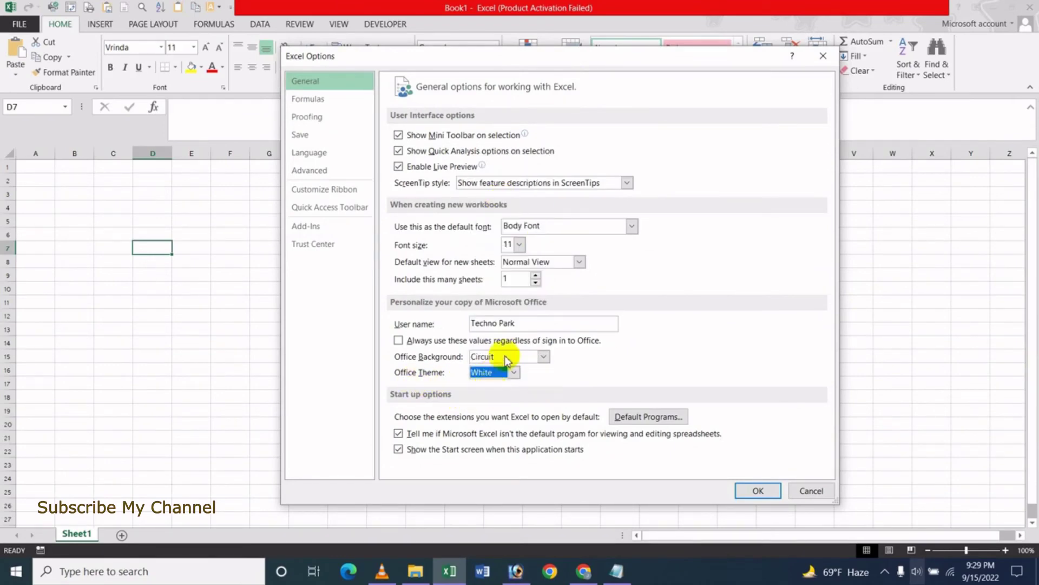
pyautogui.click(756, 490)
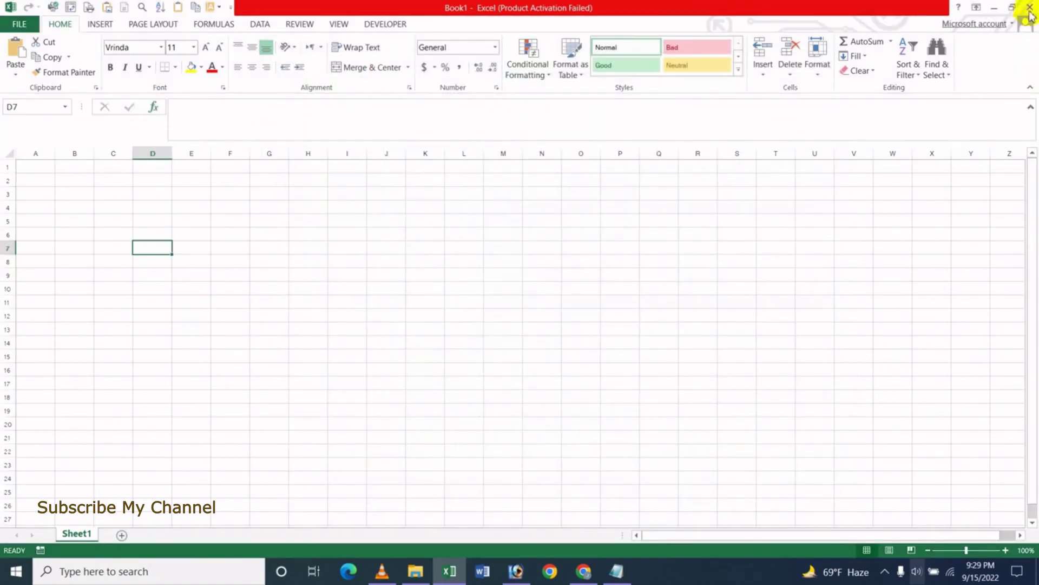
# Check the current workbook's author on the File Info page.
pyautogui.click(269, 316)
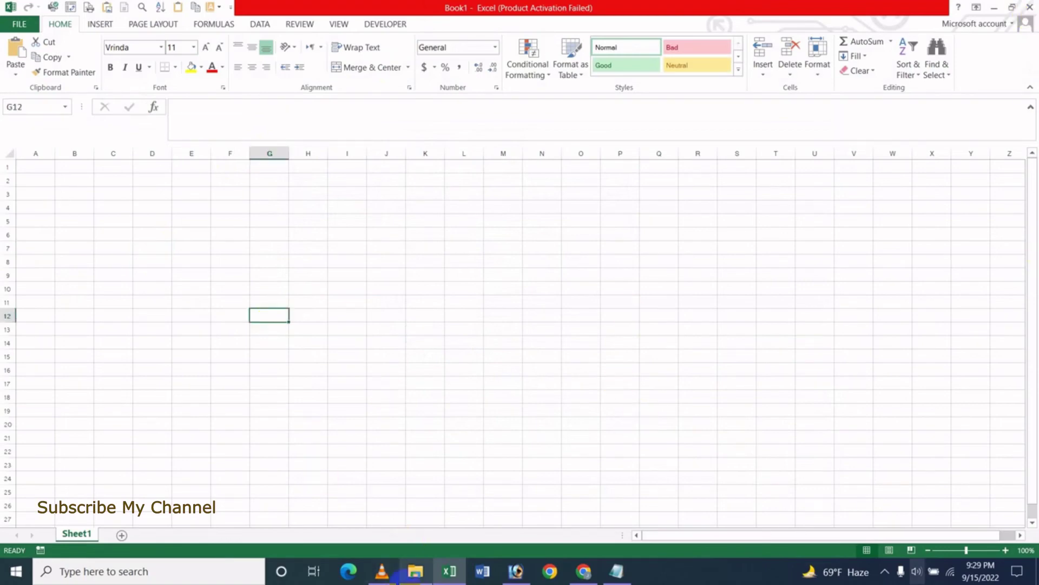
pyautogui.click(20, 24)
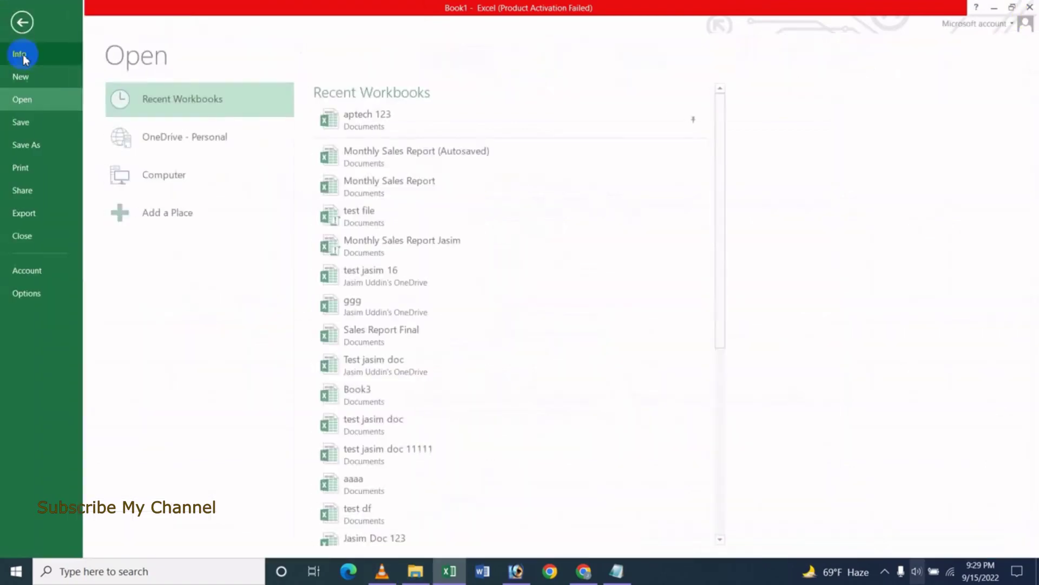
pyautogui.click(22, 53)
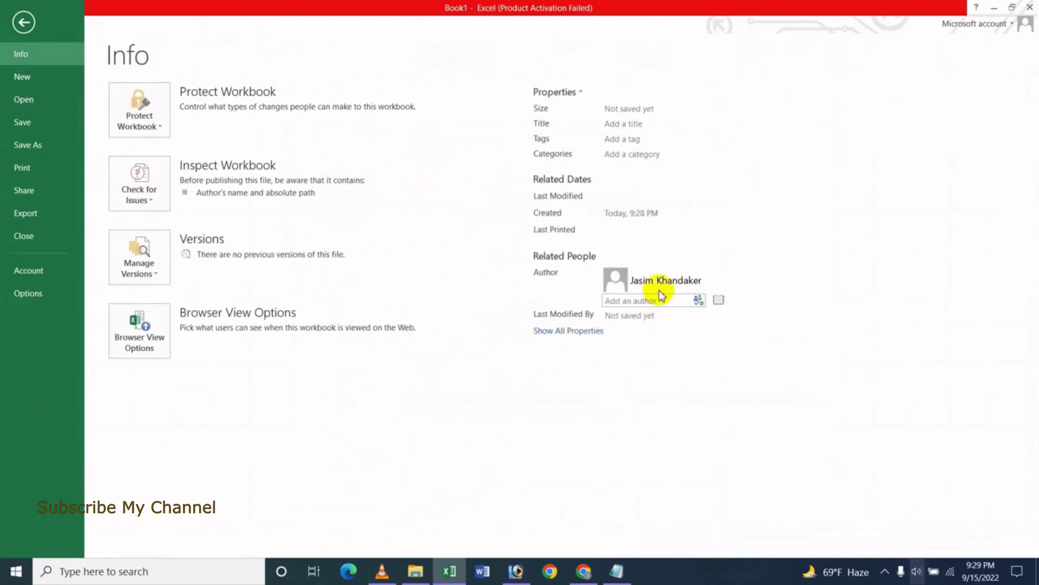
# Restart Excel into a blank workbook, verify the author on Info, and dismiss activation.
pyautogui.click(1031, 5)
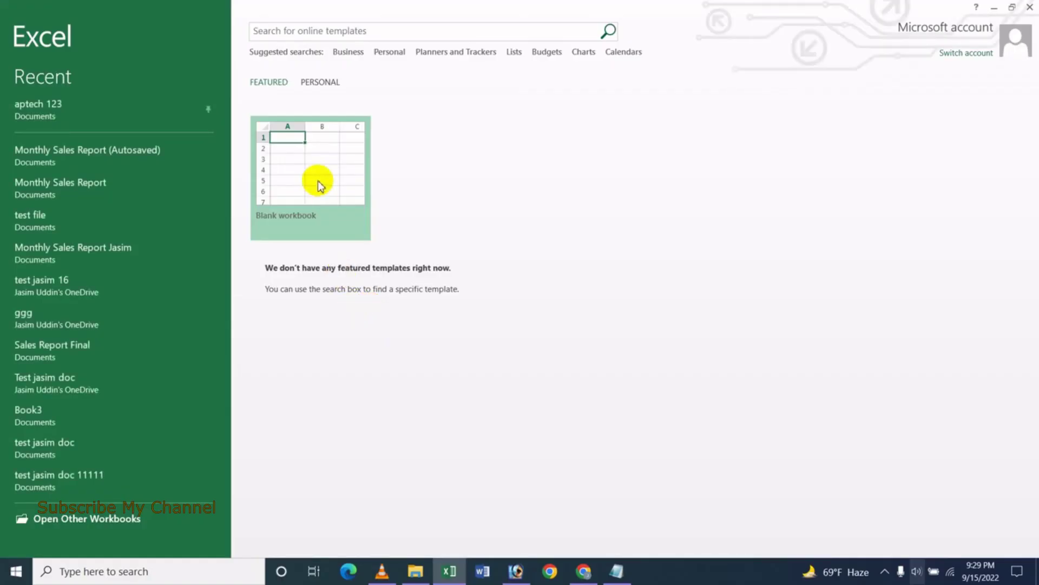
pyautogui.click(321, 186)
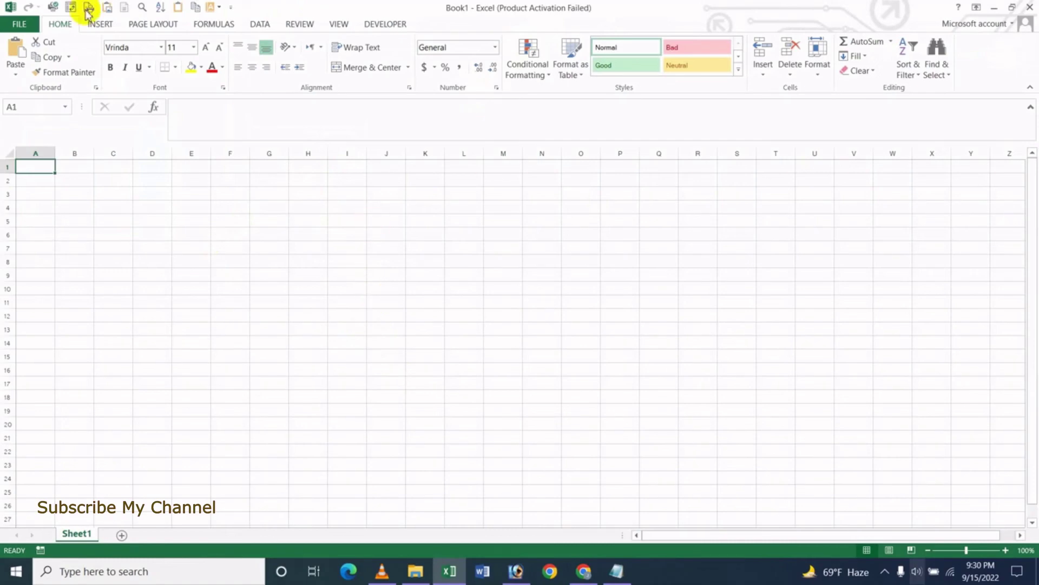
pyautogui.click(21, 25)
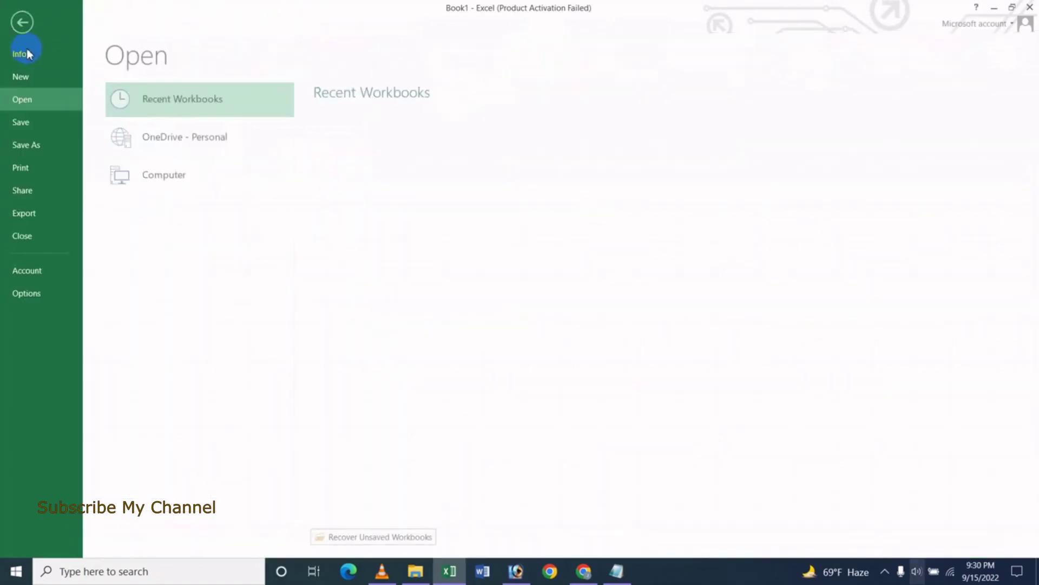
pyautogui.click(22, 54)
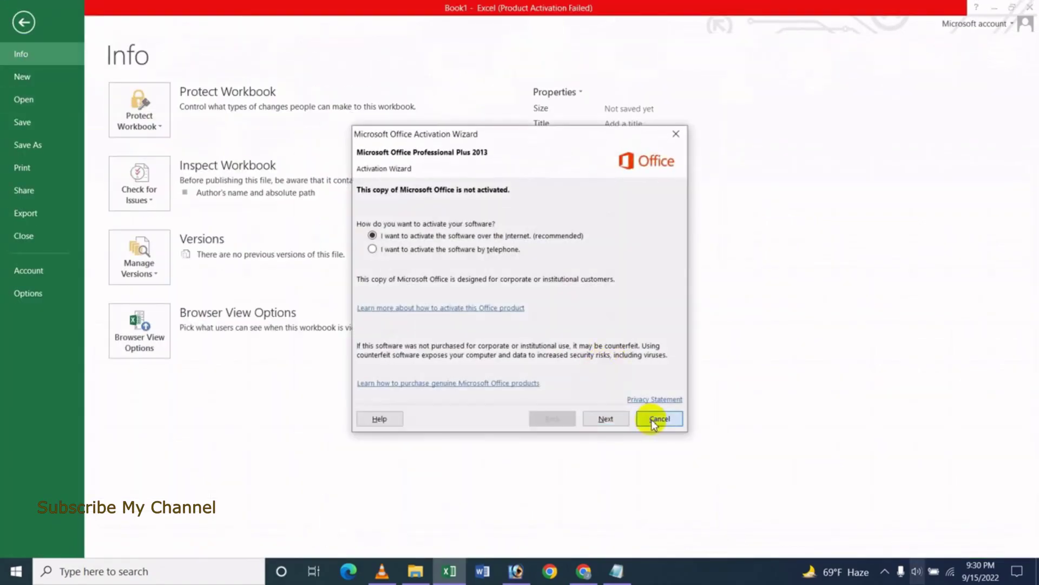
pyautogui.click(655, 419)
pyautogui.moveTo(654, 281)
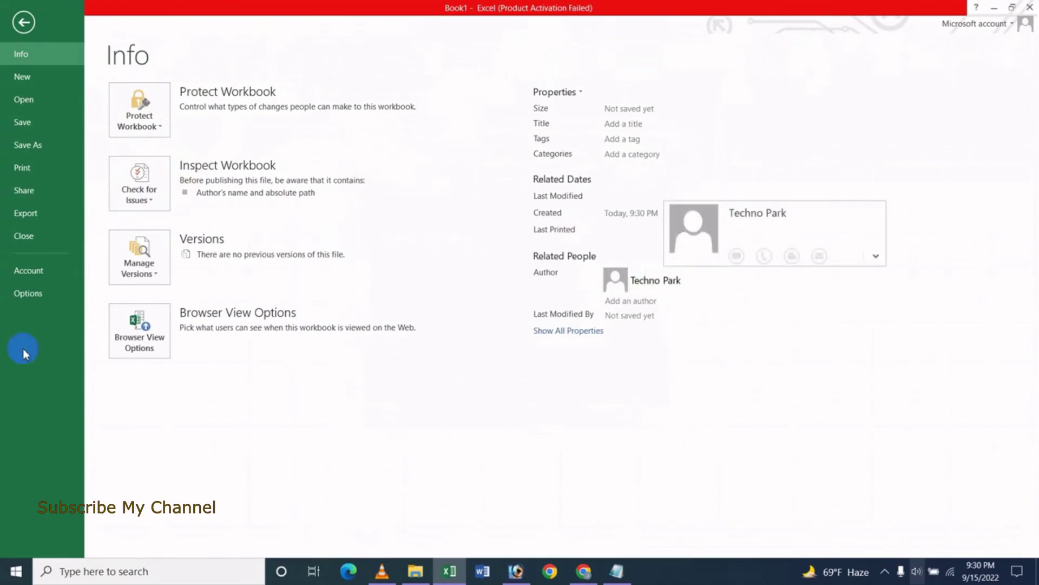
pyautogui.click(24, 24)
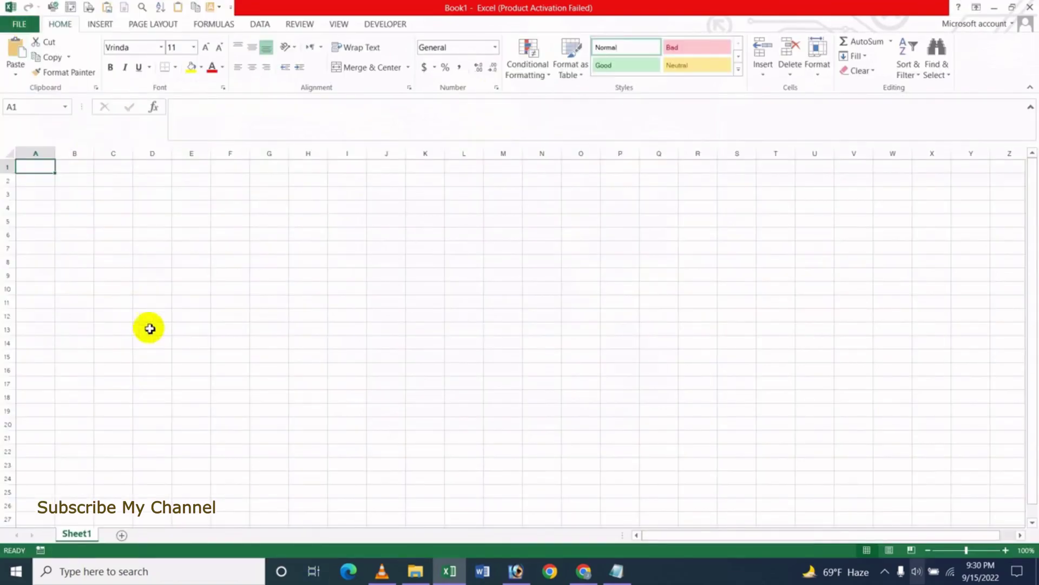
pyautogui.click(216, 250)
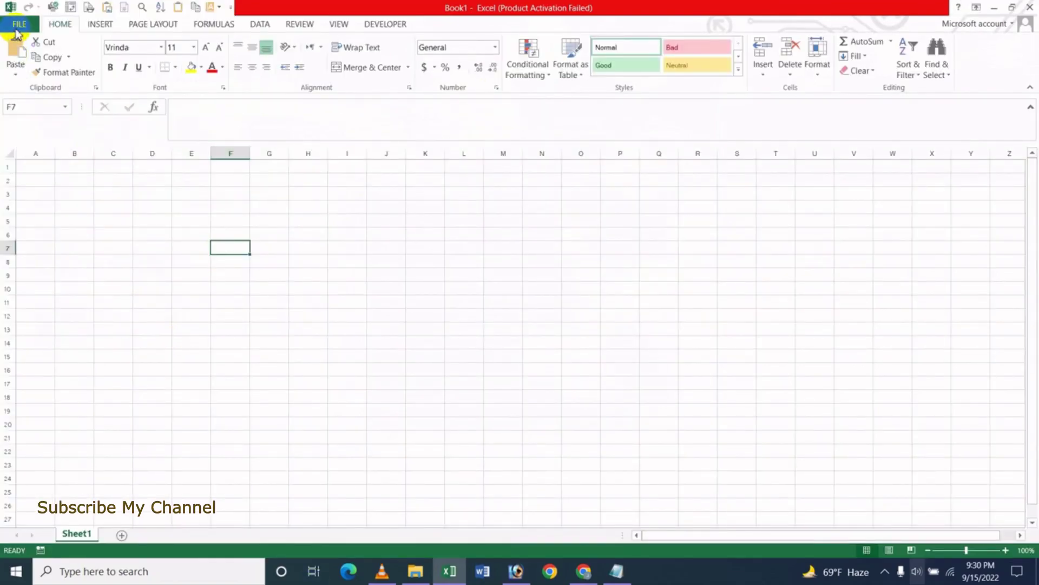
# Open Excel Options and close them without applying changes.
pyautogui.click(19, 24)
pyautogui.click(27, 292)
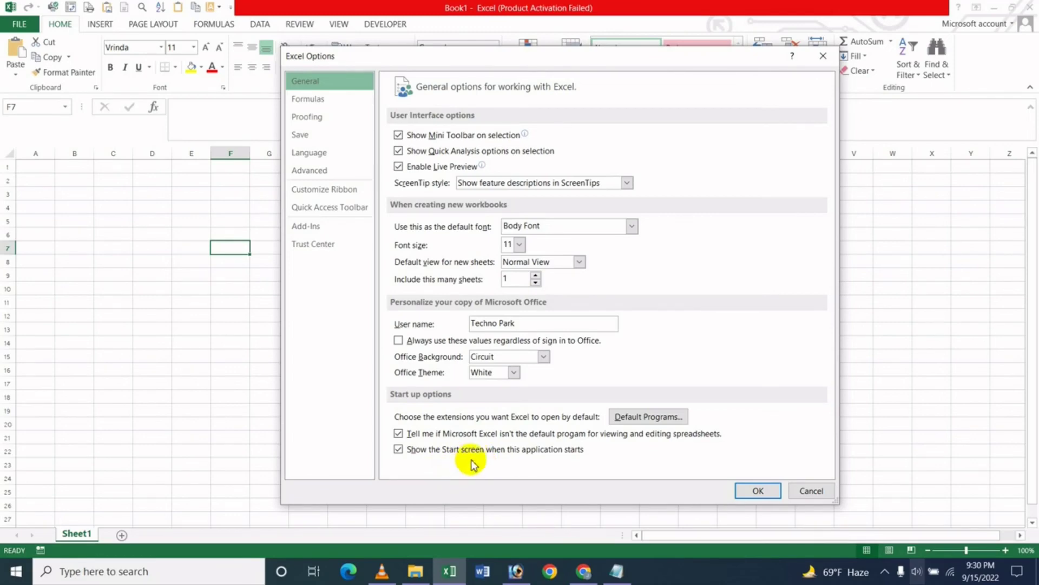
pyautogui.click(810, 490)
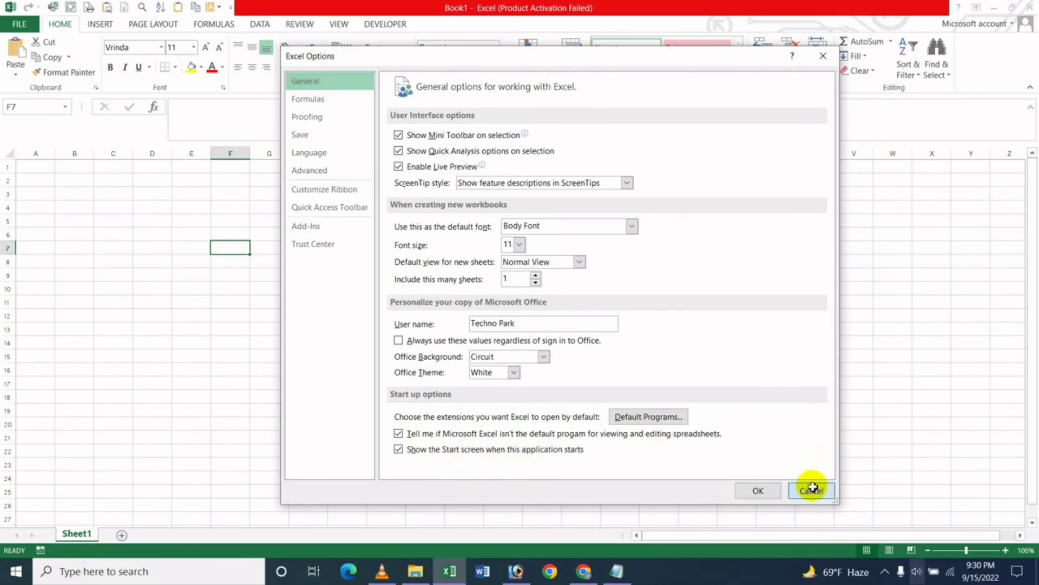
# Restart Excel, dismiss the activation prompt, and create a blank workbook from the Start screen.
pyautogui.click(1030, 8)
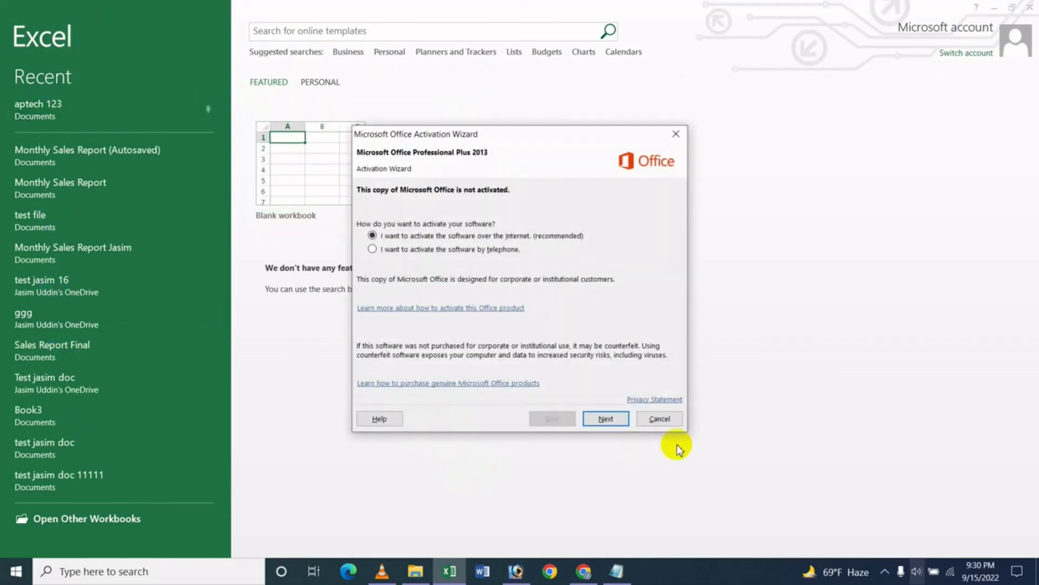
pyautogui.click(651, 419)
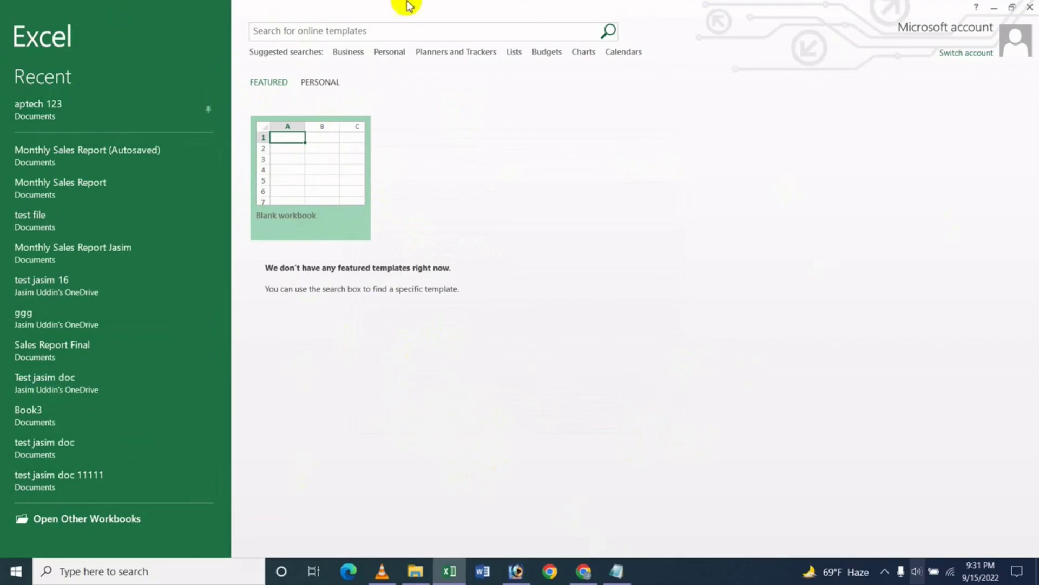
pyautogui.click(301, 187)
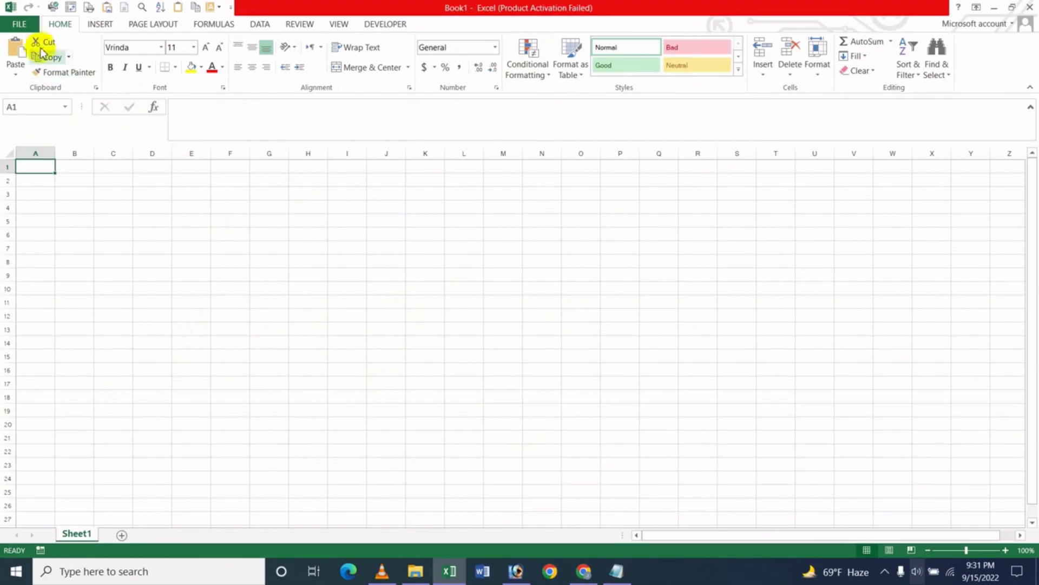
# Turn off 'Show the Start screen when this application starts' in General options.
pyautogui.click(25, 26)
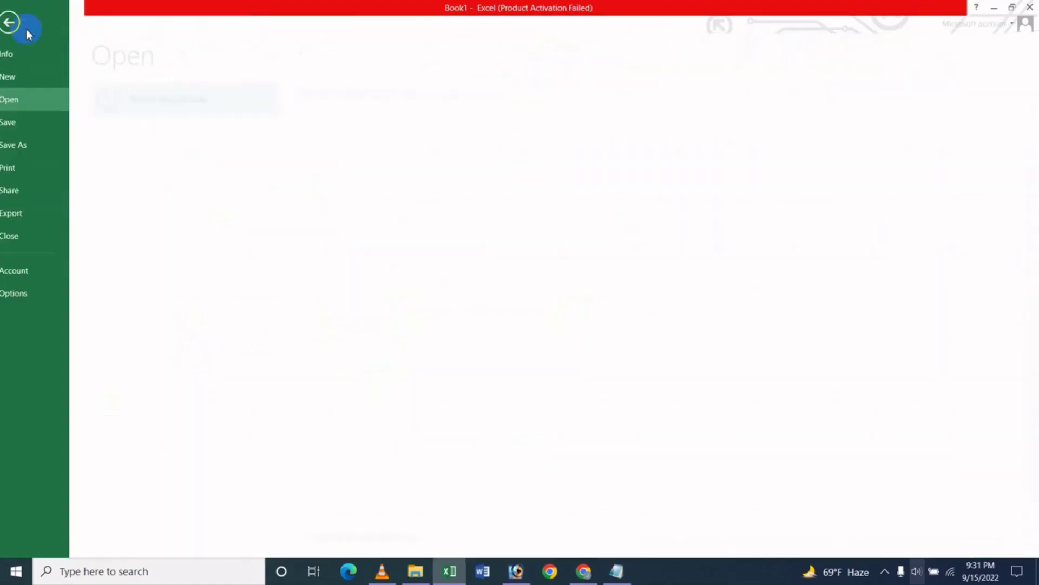
pyautogui.click(33, 295)
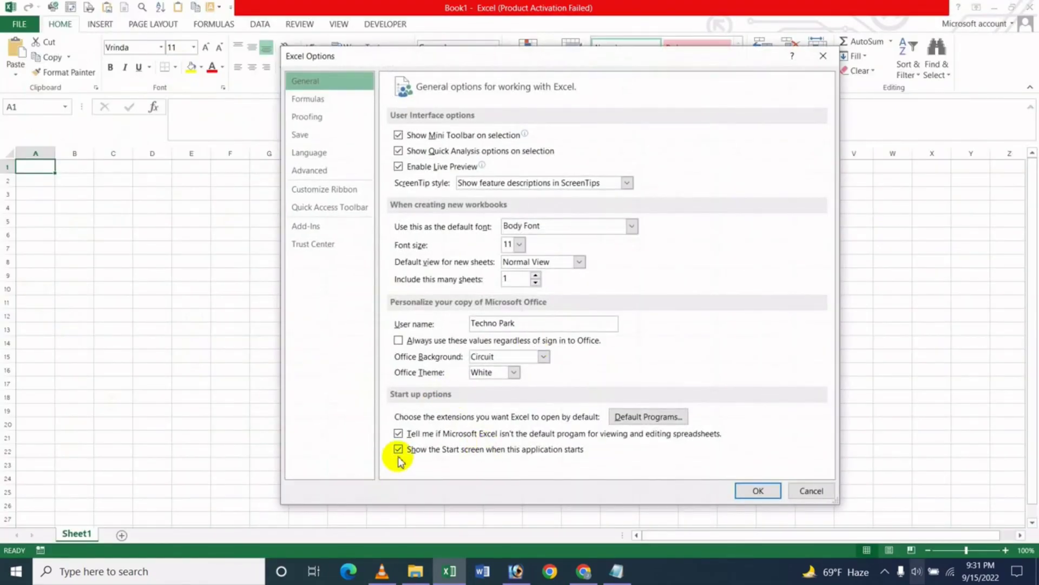
pyautogui.click(399, 452)
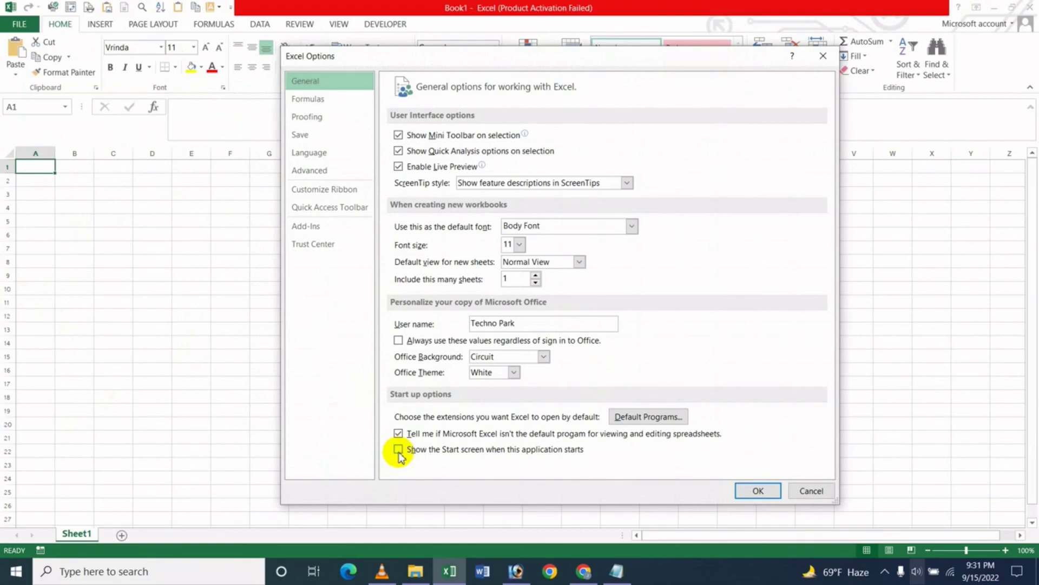
pyautogui.click(759, 491)
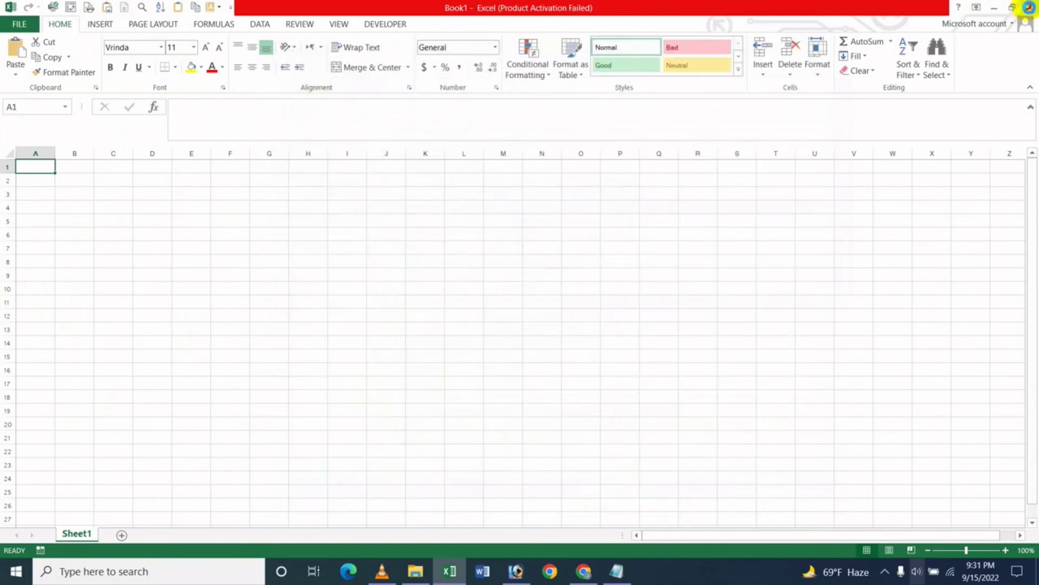
# Restart Excel twice to confirm it opens straight into Book1, dismissing the activation prompt.
pyautogui.click(1030, 7)
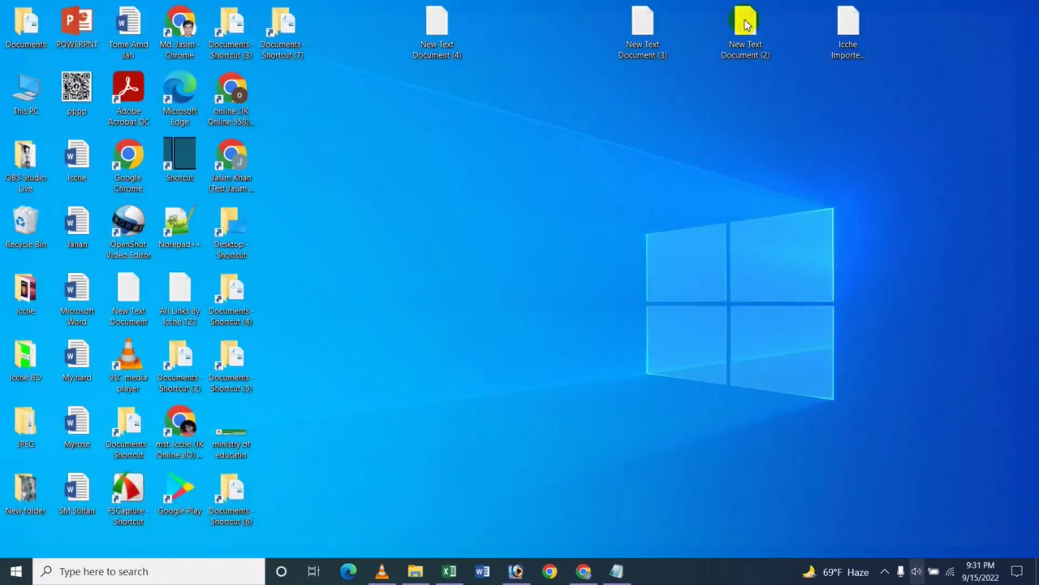
pyautogui.click(448, 573)
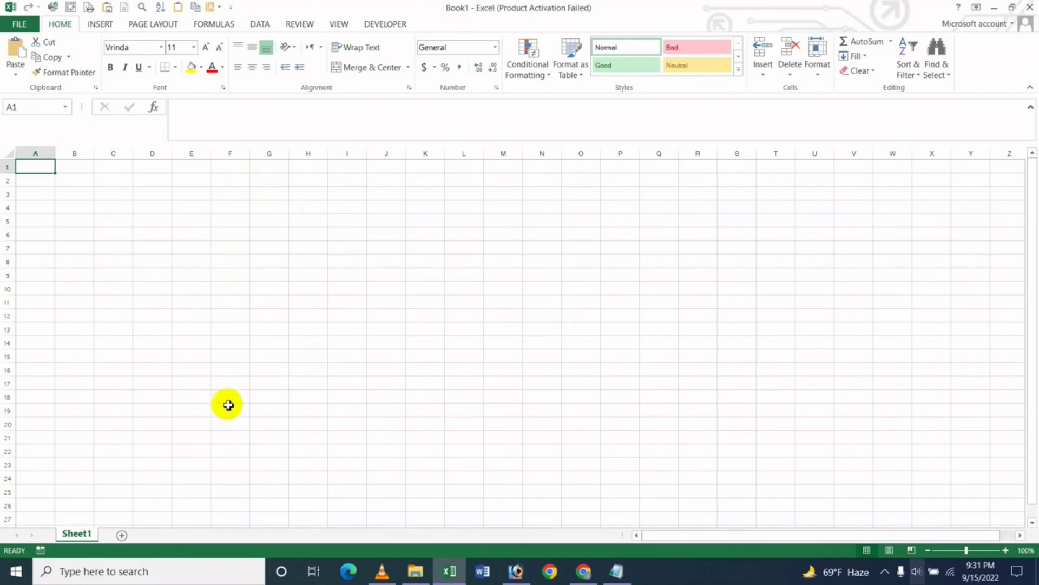
pyautogui.click(1028, 9)
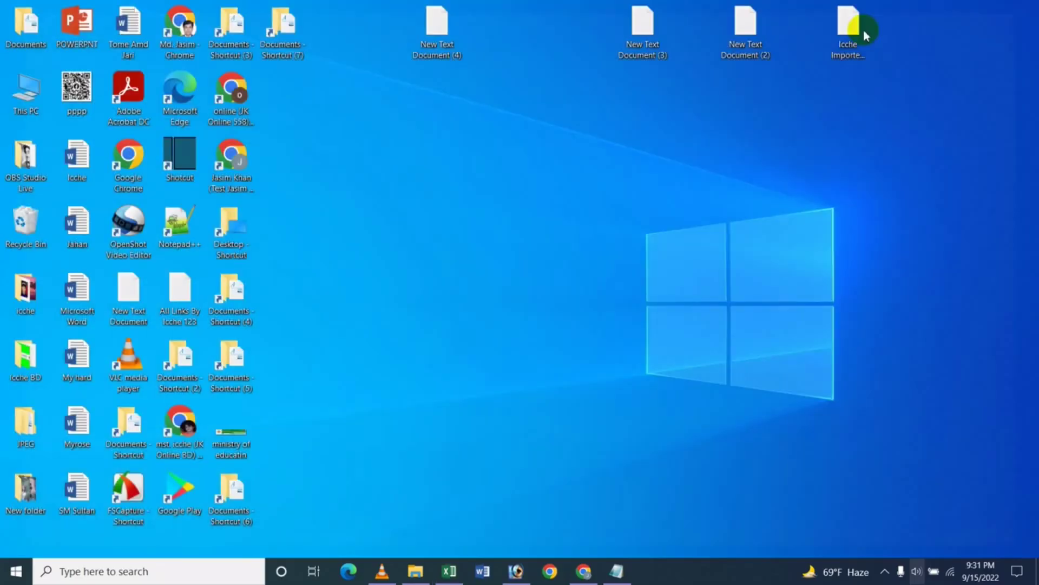
pyautogui.click(450, 576)
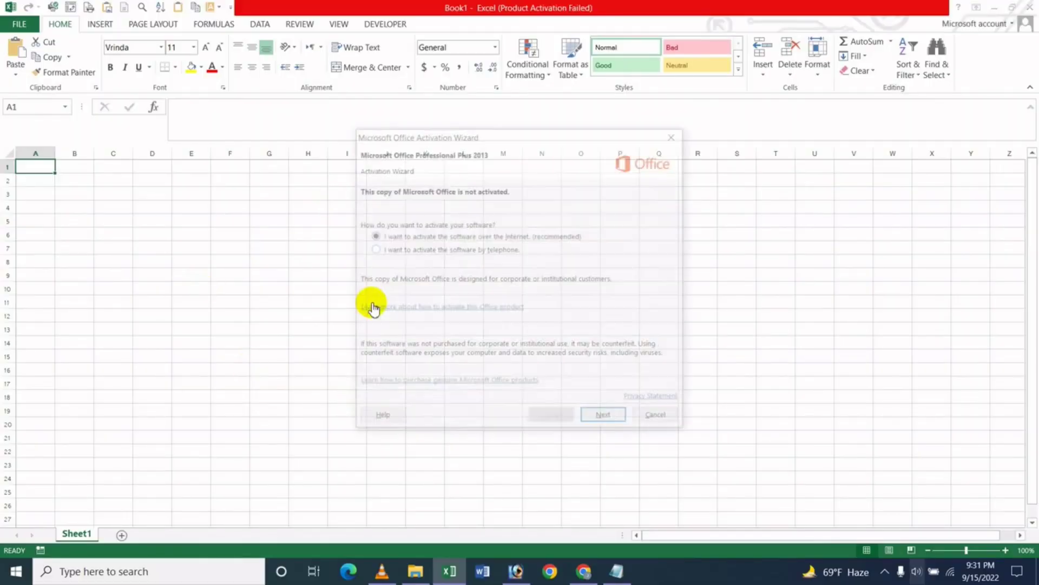
pyautogui.click(663, 420)
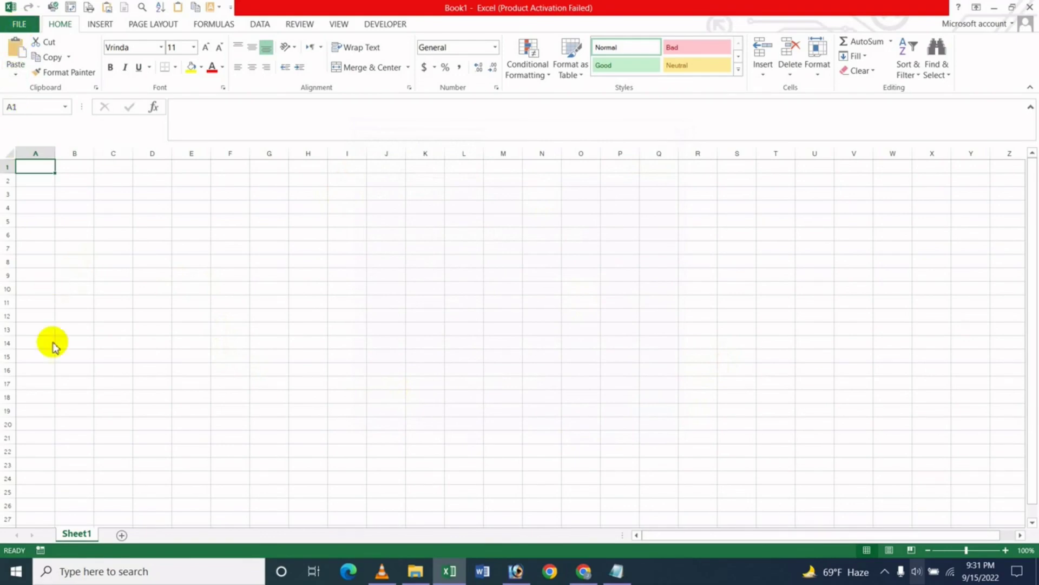
# Turn 'Show the Start screen when this application starts' back on in General options.
pyautogui.click(30, 25)
pyautogui.click(25, 292)
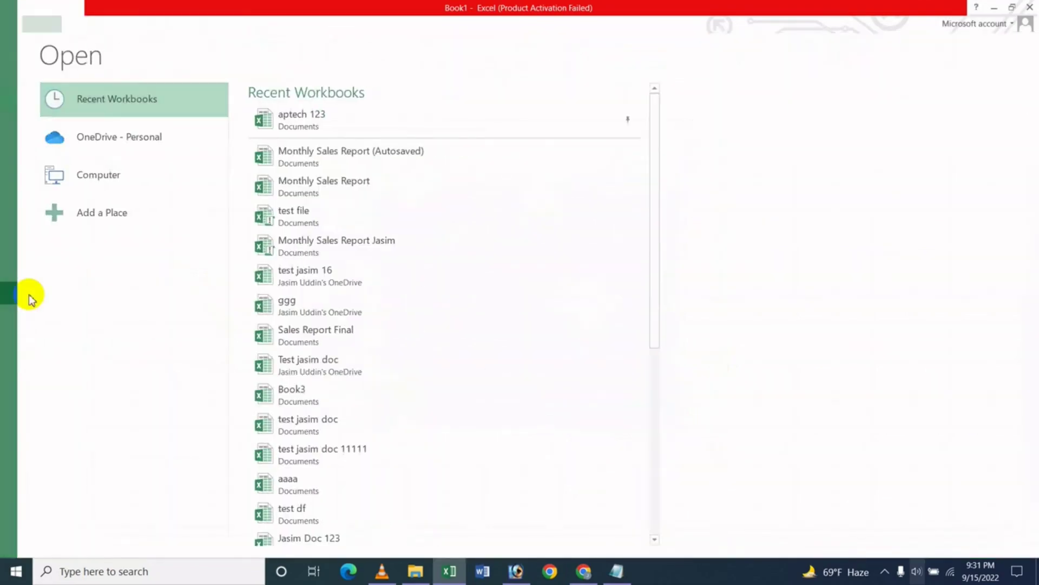
pyautogui.click(398, 449)
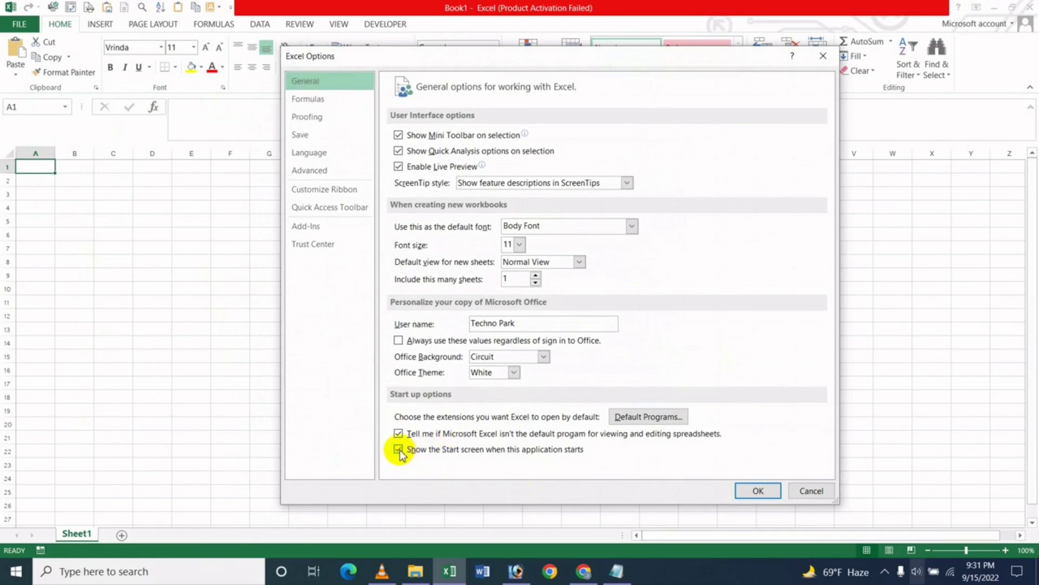
pyautogui.click(398, 449)
pyautogui.click(751, 491)
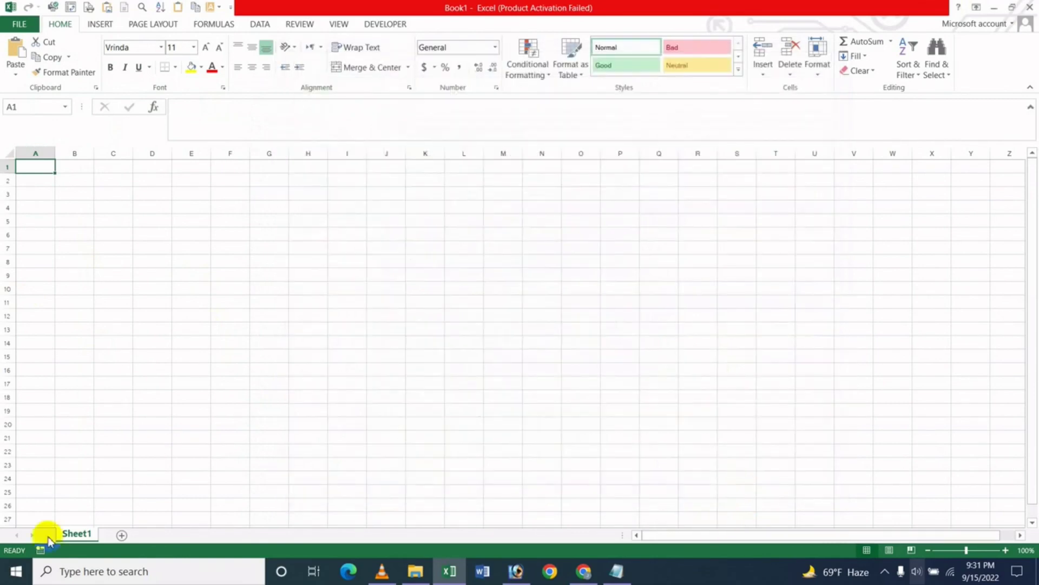
# Restart Excel, dismiss the activation prompt, and create a blank workbook from the Start screen.
pyautogui.click(1031, 7)
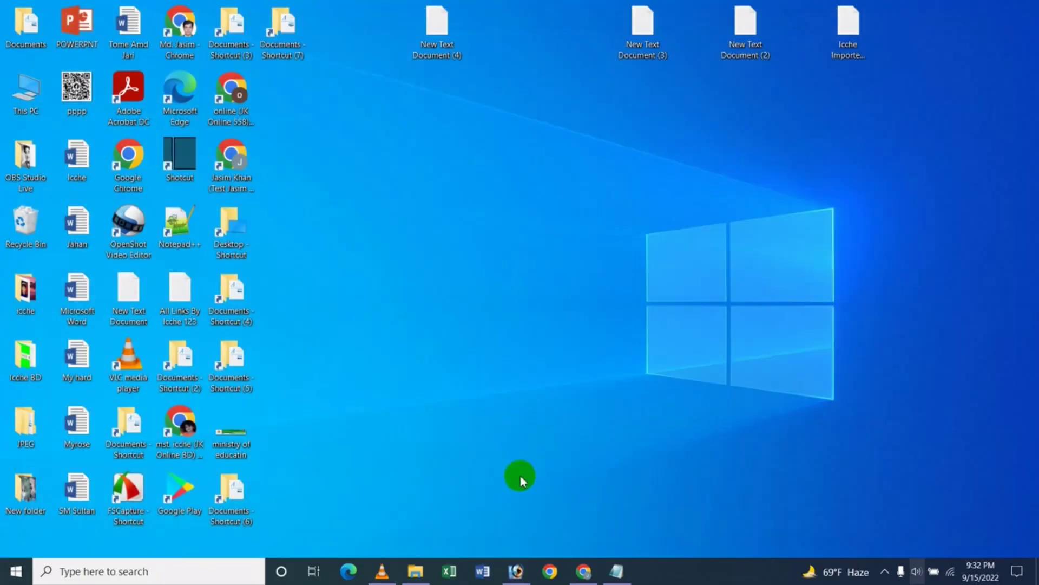
pyautogui.click(443, 577)
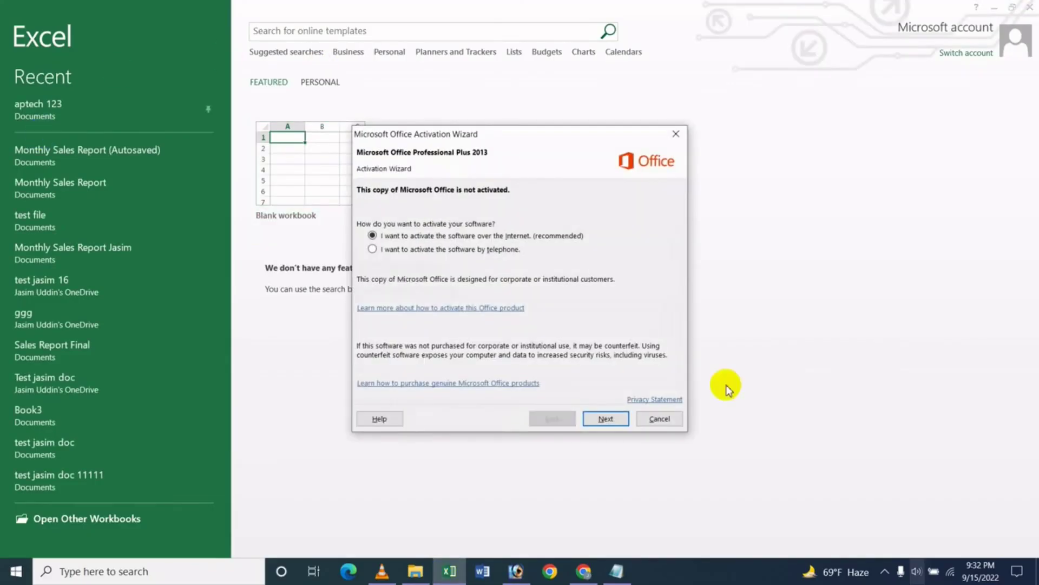
pyautogui.click(654, 413)
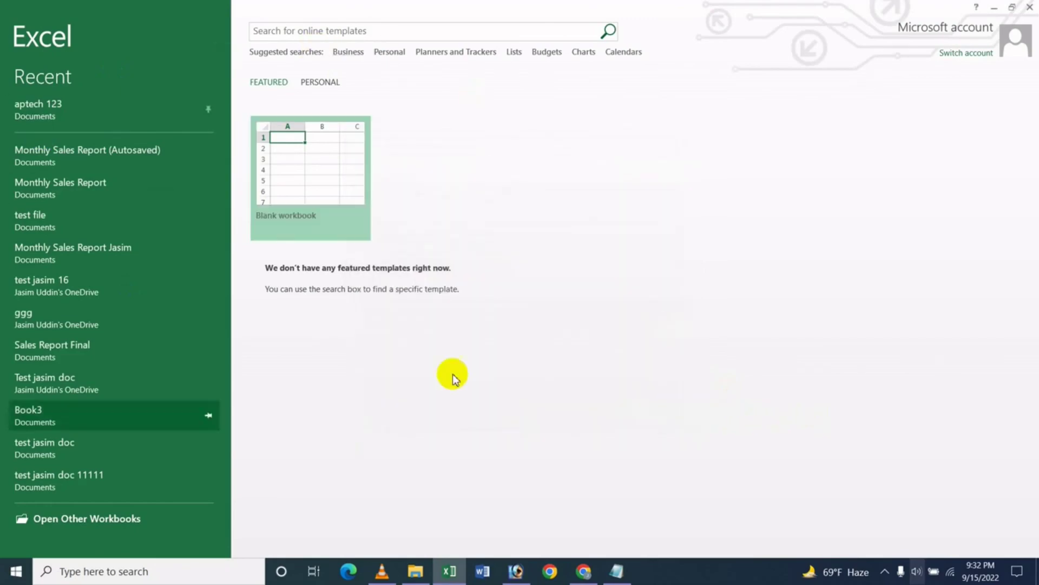
pyautogui.click(334, 186)
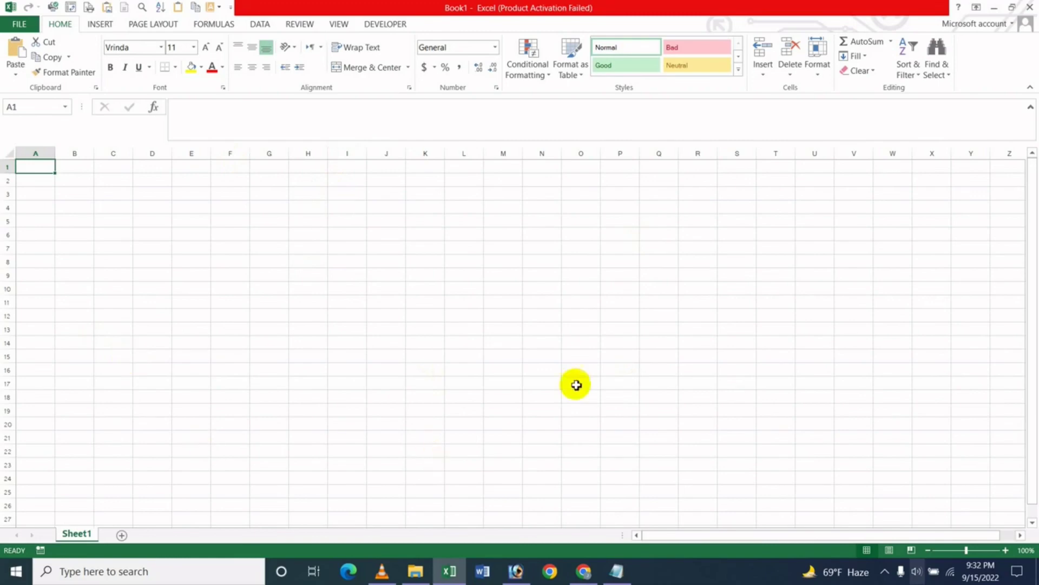
# Select cell G11, then bring Chrome forward on the YouTube channel's Videos page.
pyautogui.click(274, 299)
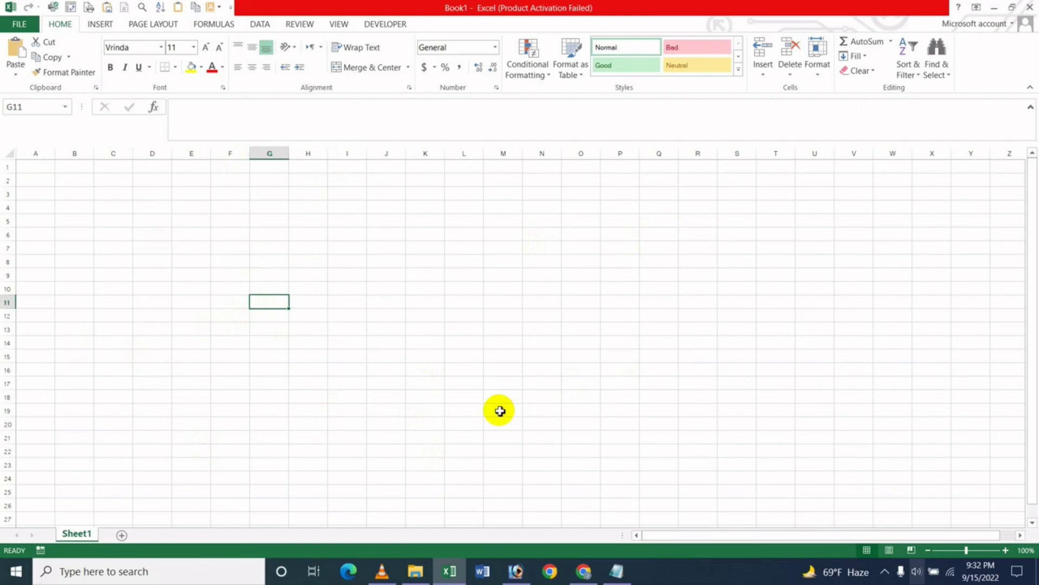
pyautogui.click(583, 570)
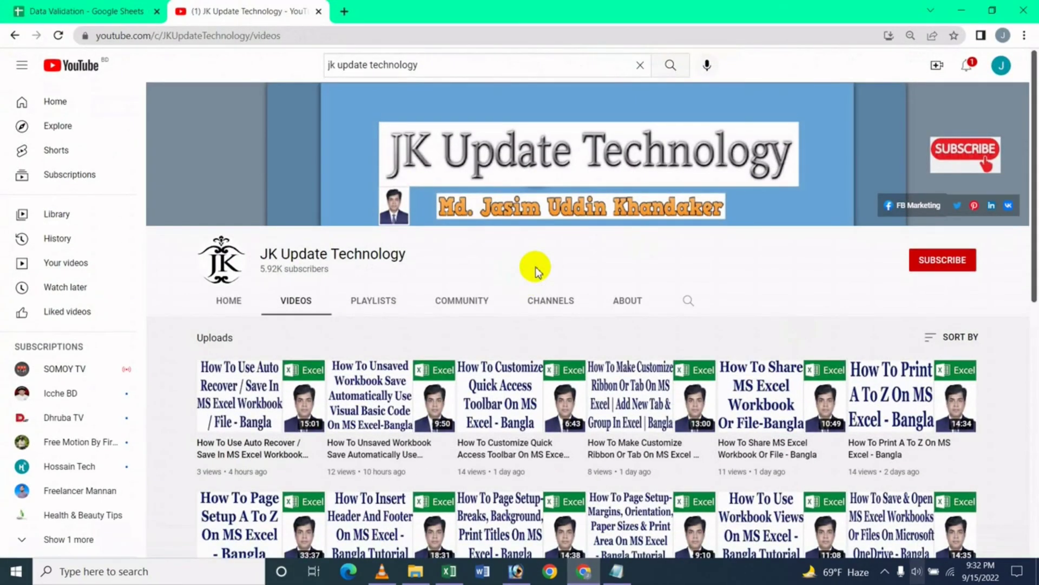